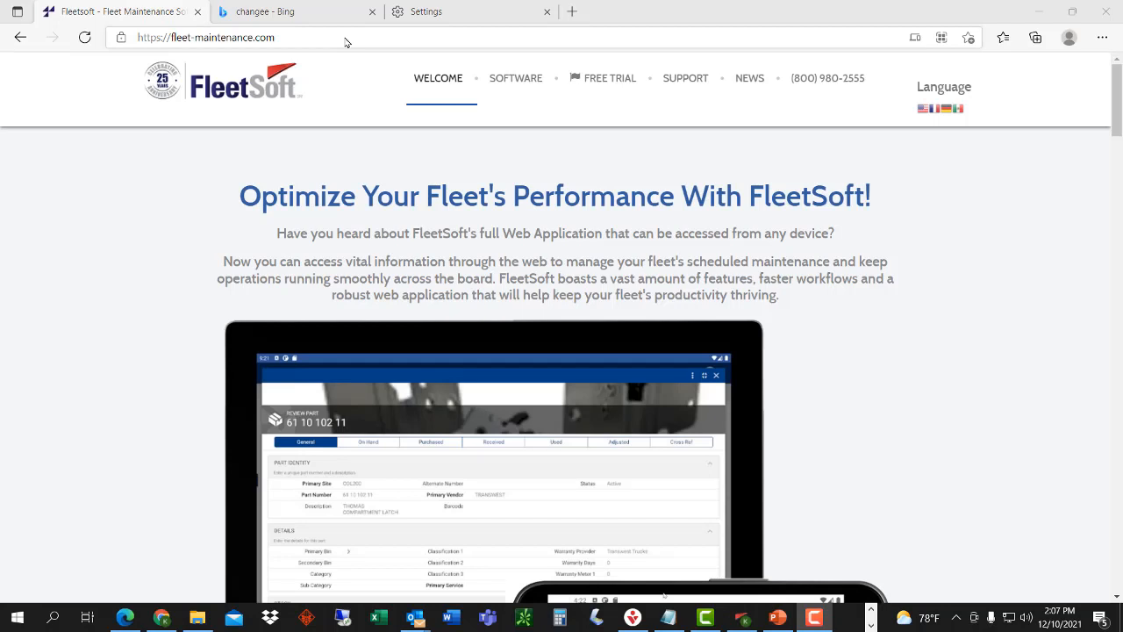
# - In Edge, replace the current address with mobile.fleetsoft.com to reach the FleetSoft Mobile login
pyautogui.click(345, 37)
pyautogui.hotkey('ctrl', 'a')
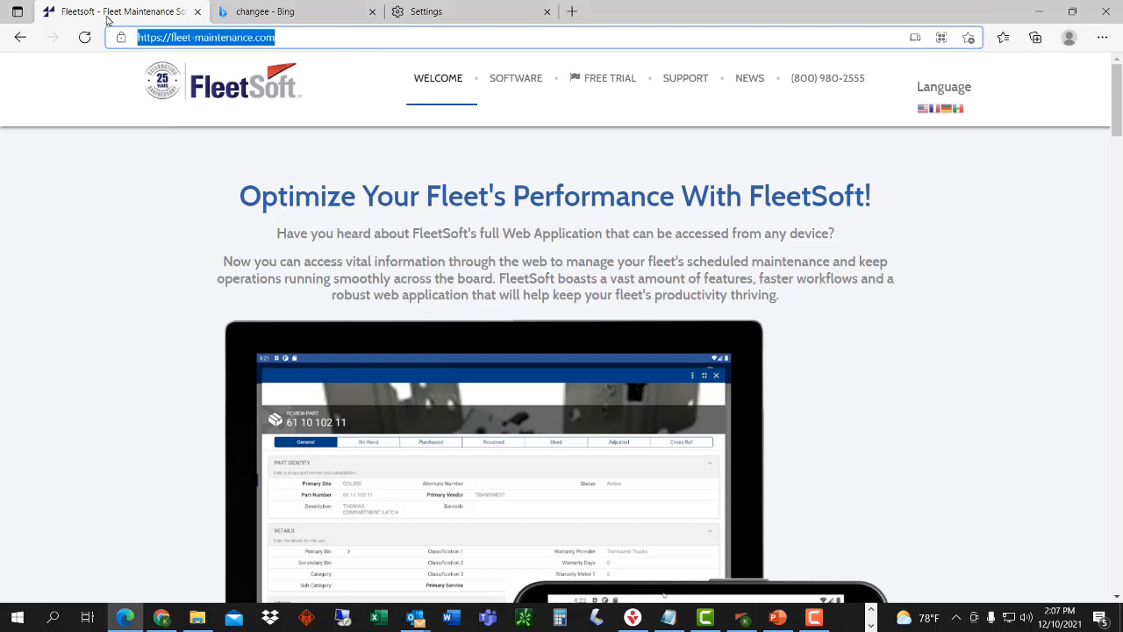
pyautogui.write('mobile.')
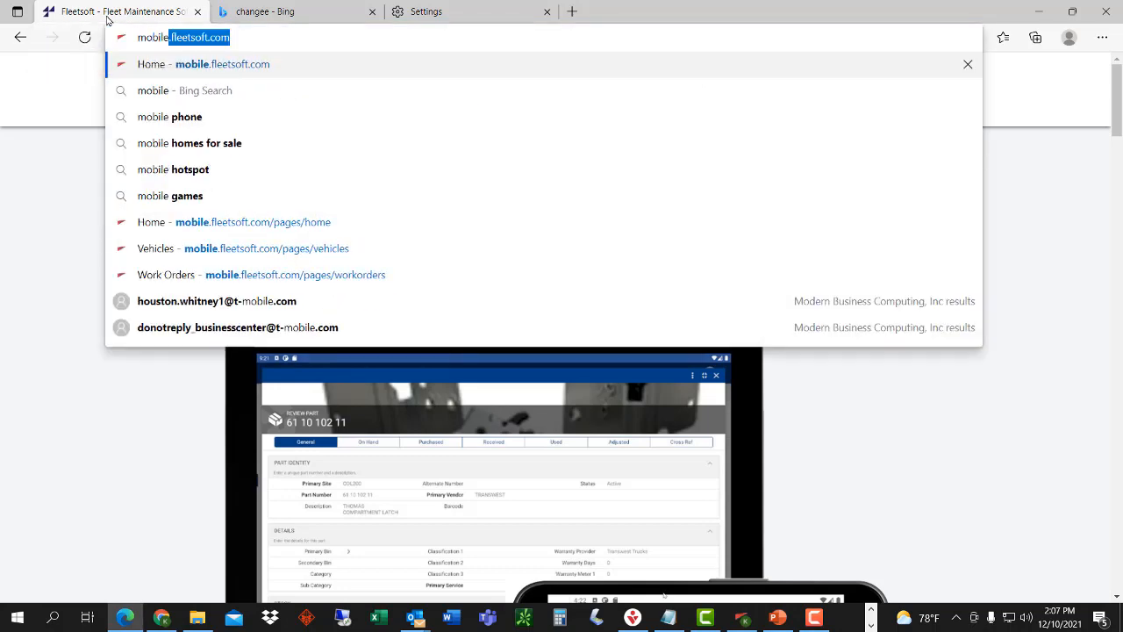
pyautogui.write('fleetsoft.co')
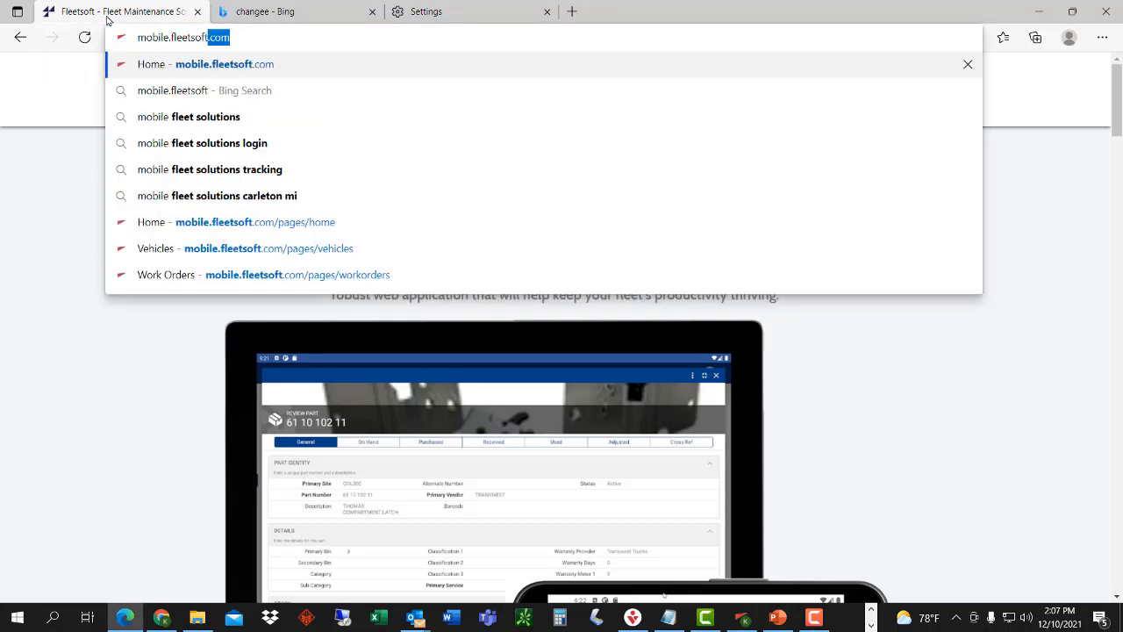
pyautogui.write('m')
pyautogui.press('Return')
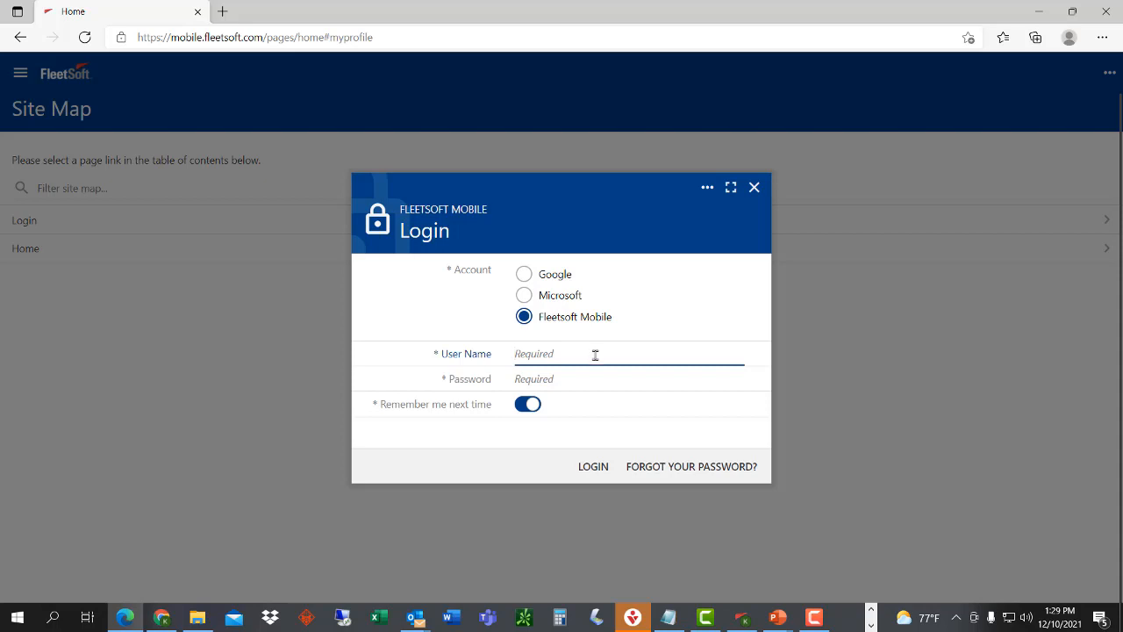
# - Log in as a FleetSoft Mobile user by entering the user name and password
pyautogui.press('Tab')
pyautogui.write('•••')
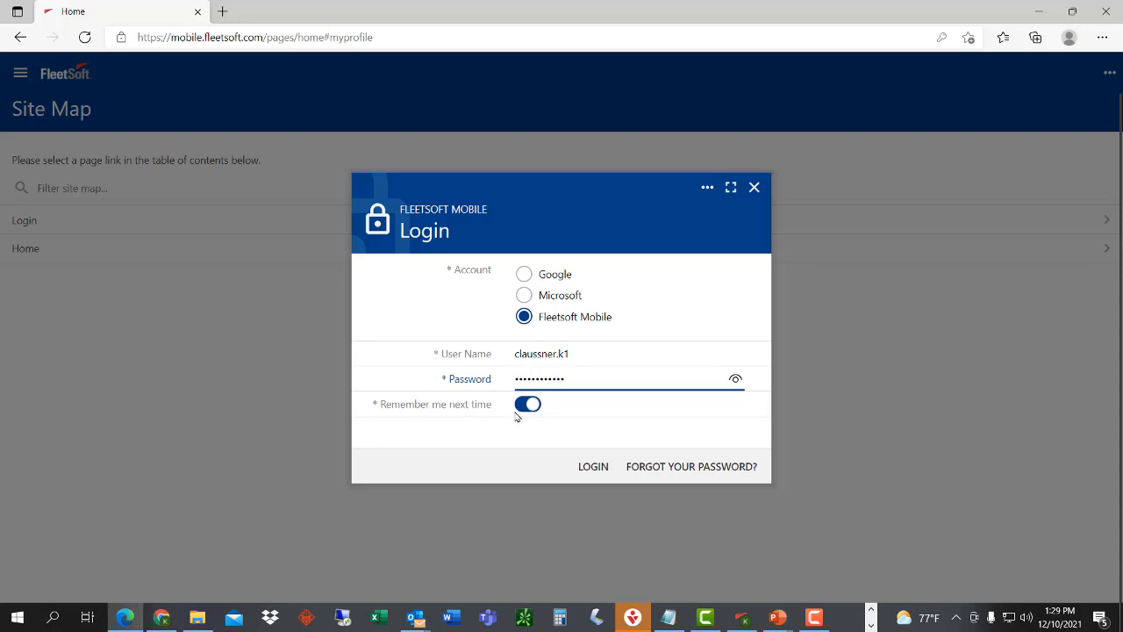
pyautogui.click(594, 474)
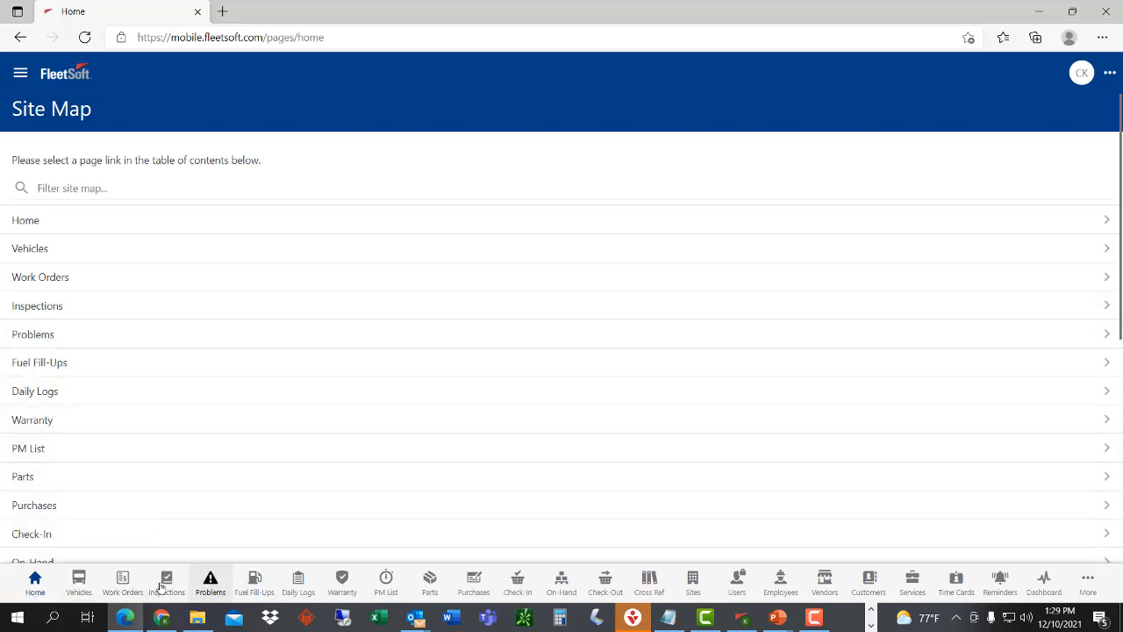
# - Open the Vehicle List, sort by Model ascending then descending, then by Year oldest first
pyautogui.click(79, 582)
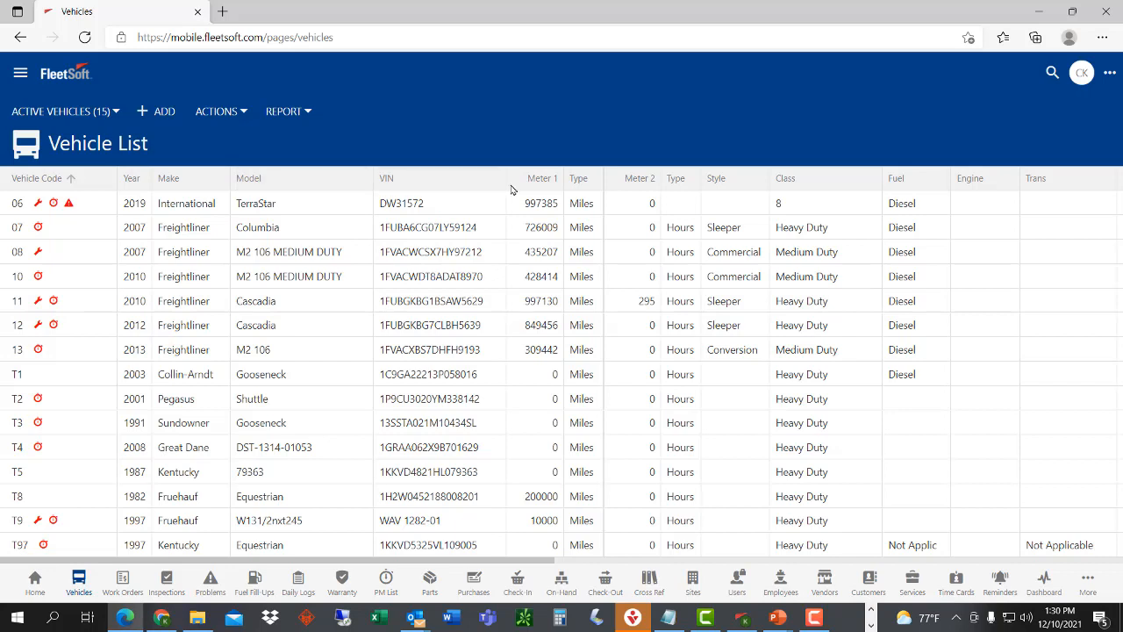
pyautogui.rightClick(304, 185)
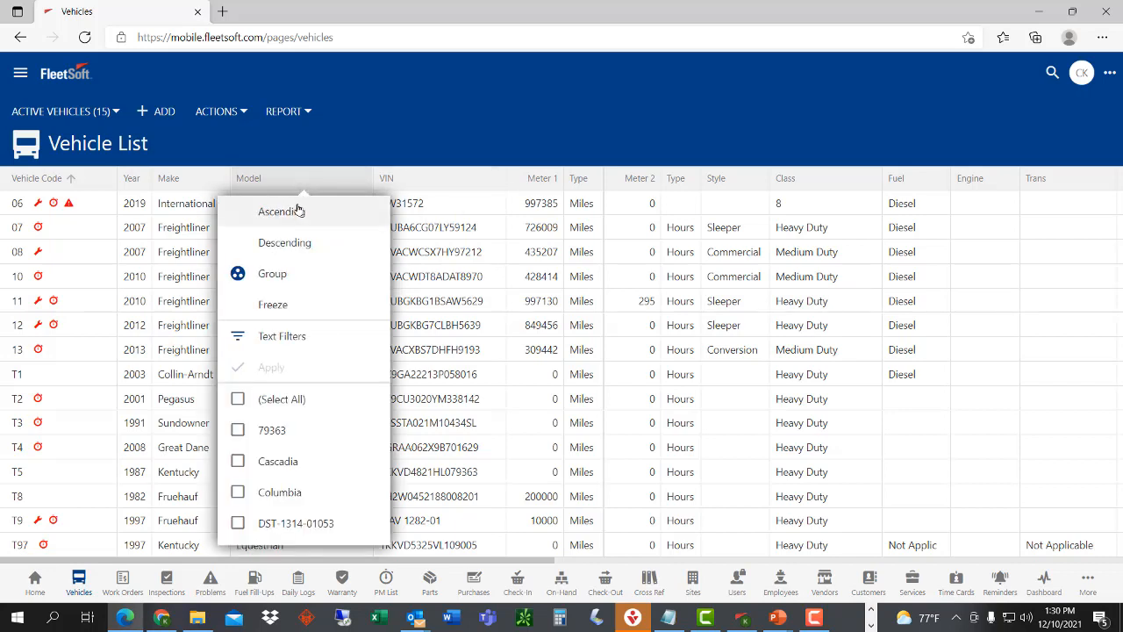
pyautogui.click(295, 214)
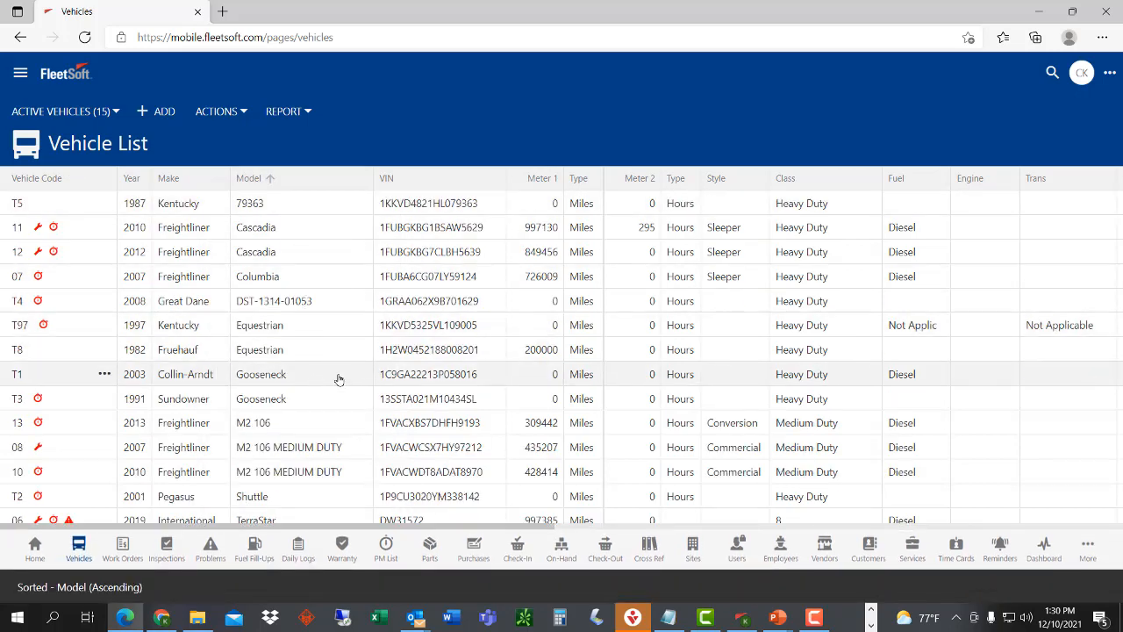
pyautogui.rightClick(316, 179)
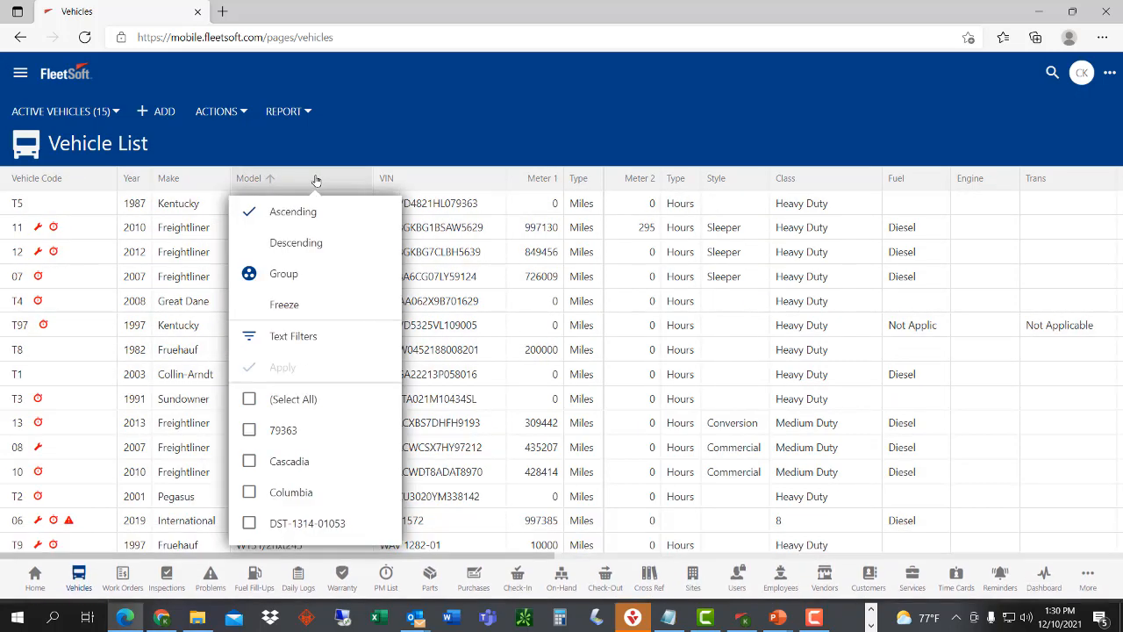
pyautogui.click(296, 245)
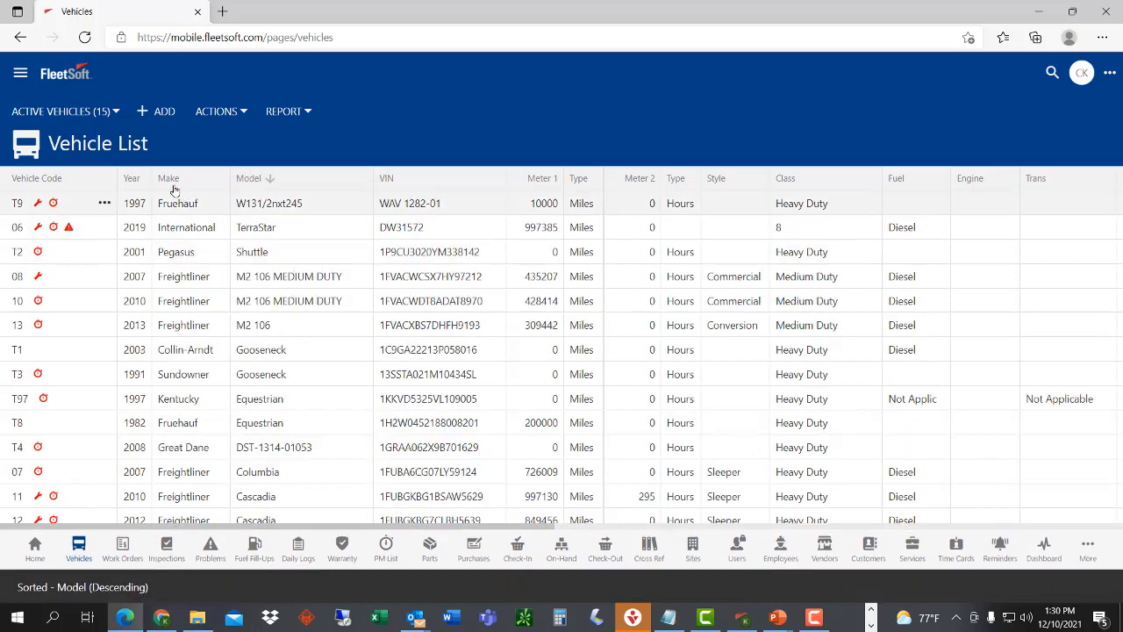
pyautogui.rightClick(131, 182)
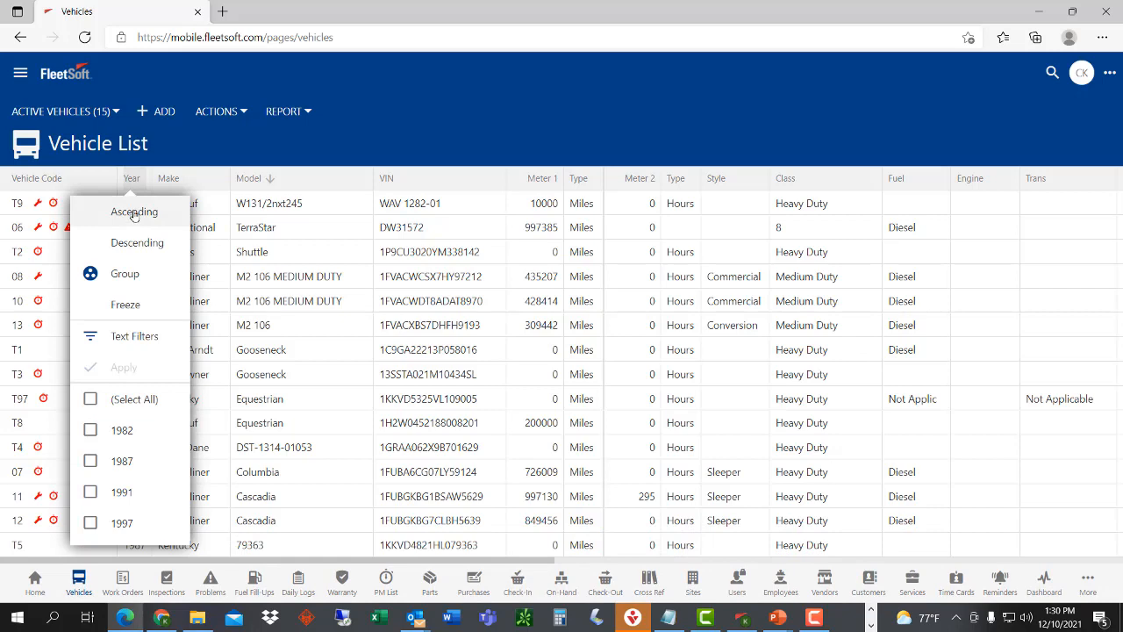
pyautogui.click(133, 212)
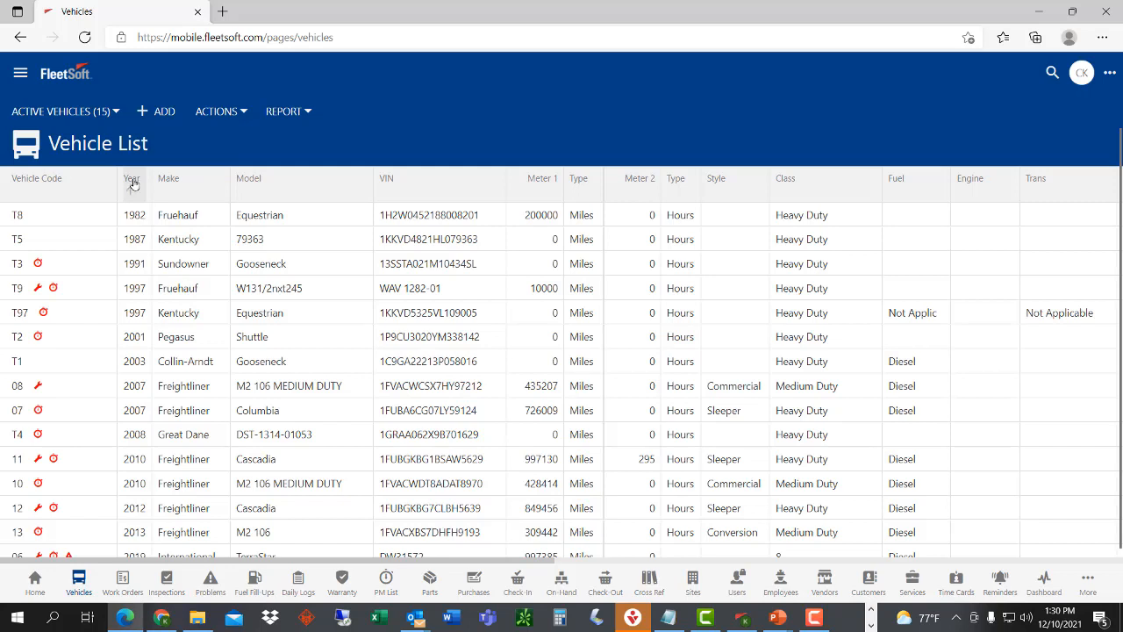
pyautogui.click(132, 184)
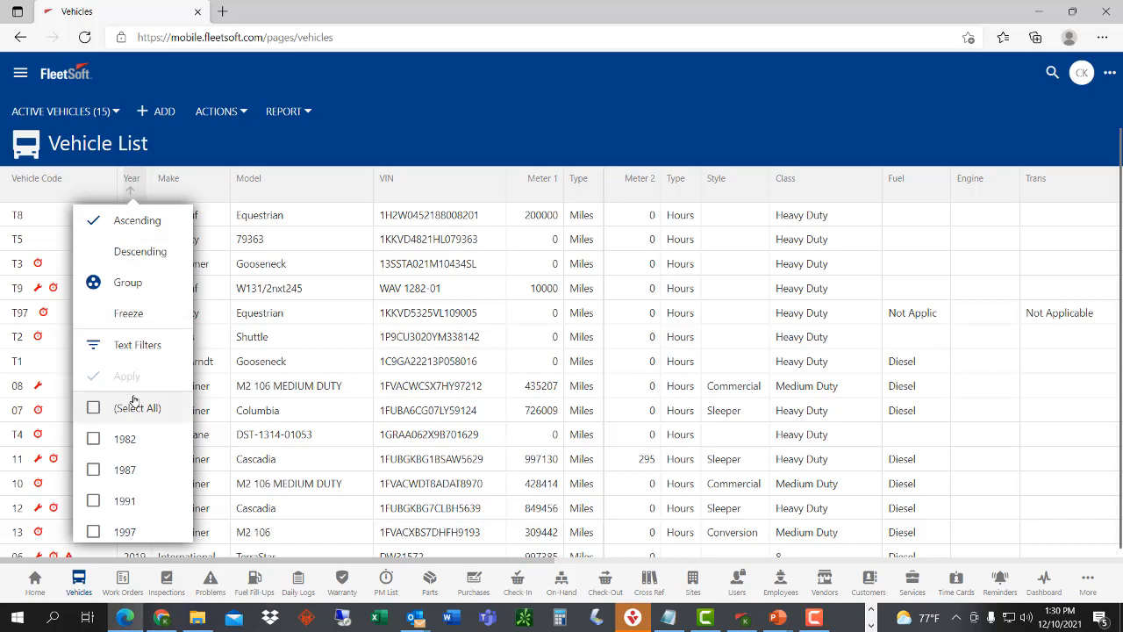
pyautogui.scroll(-1, 145, 432)
pyautogui.scroll(-5, 146, 432)
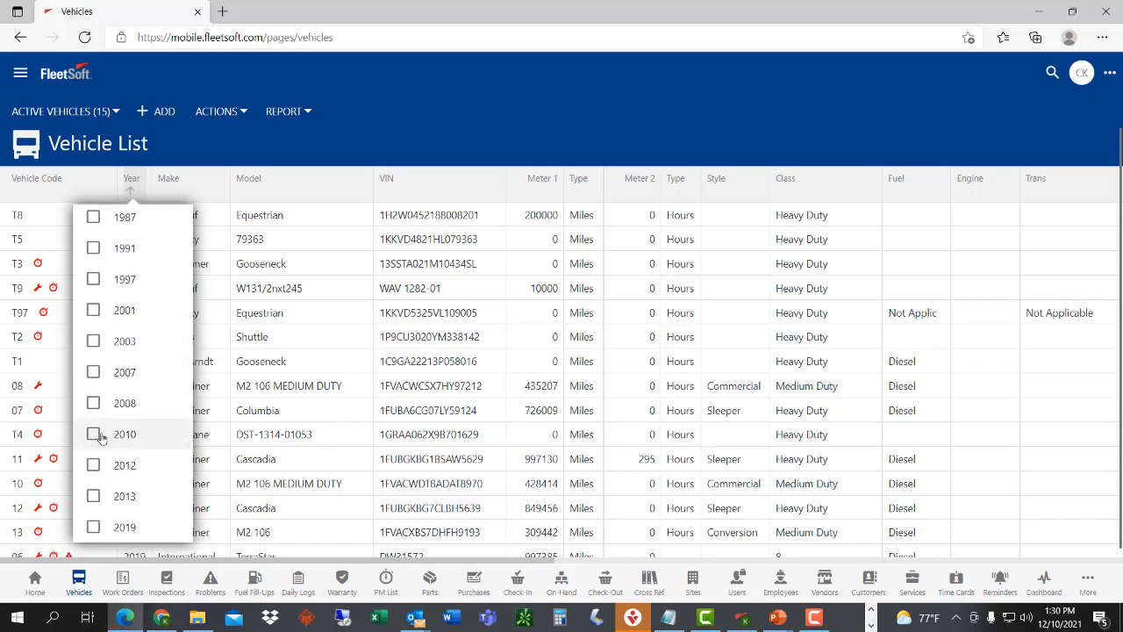
pyautogui.click(95, 435)
pyautogui.scroll(5, 132, 386)
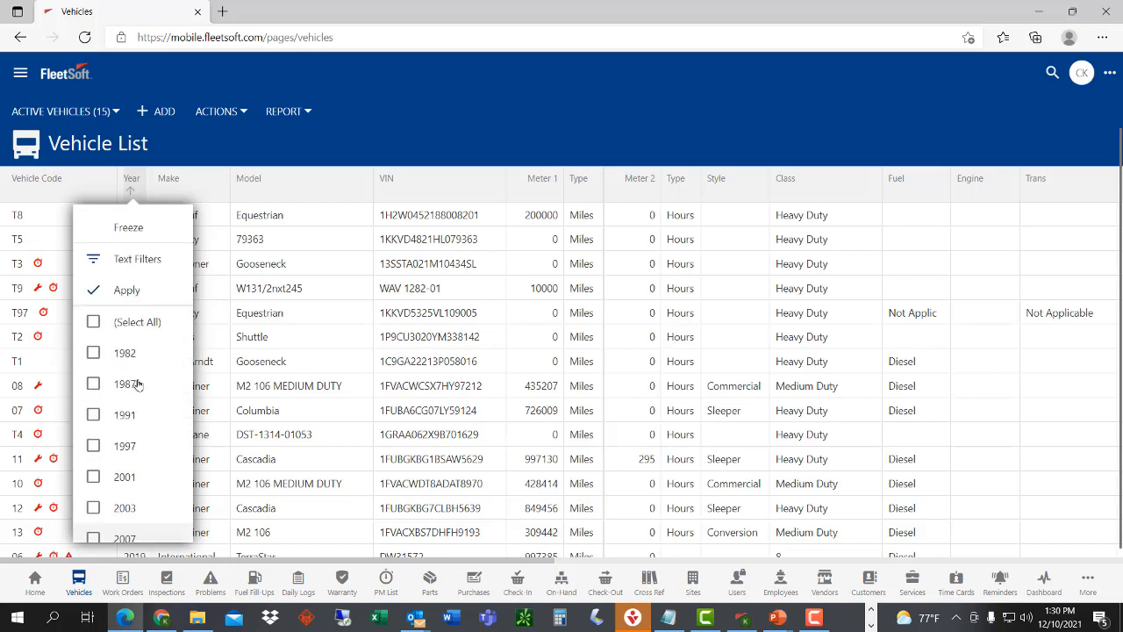
pyautogui.click(127, 376)
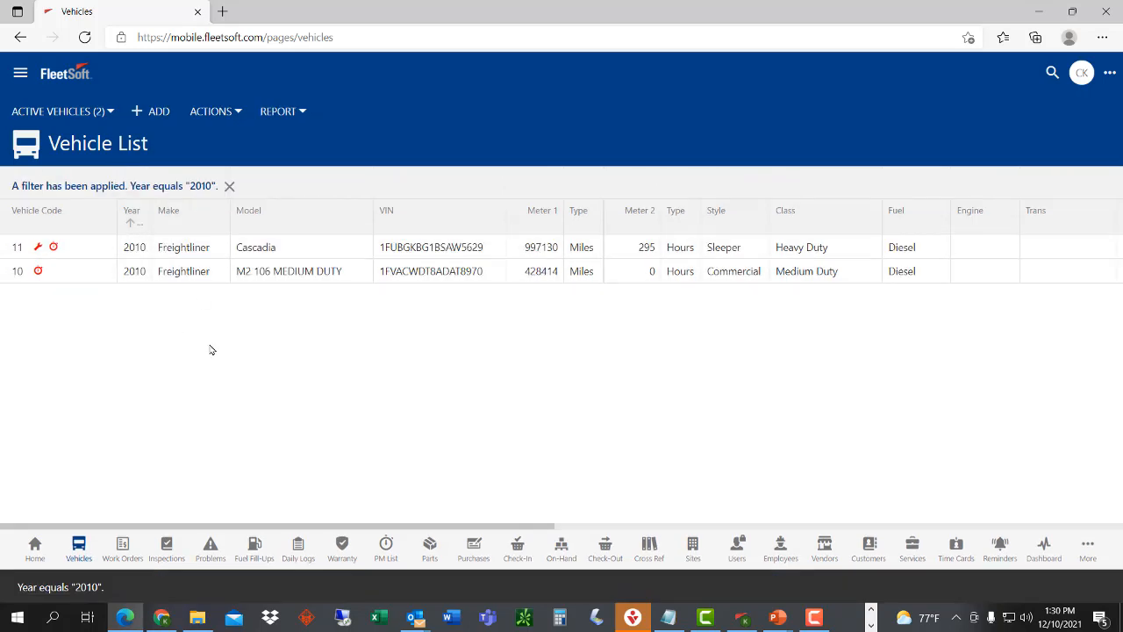
pyautogui.click(132, 220)
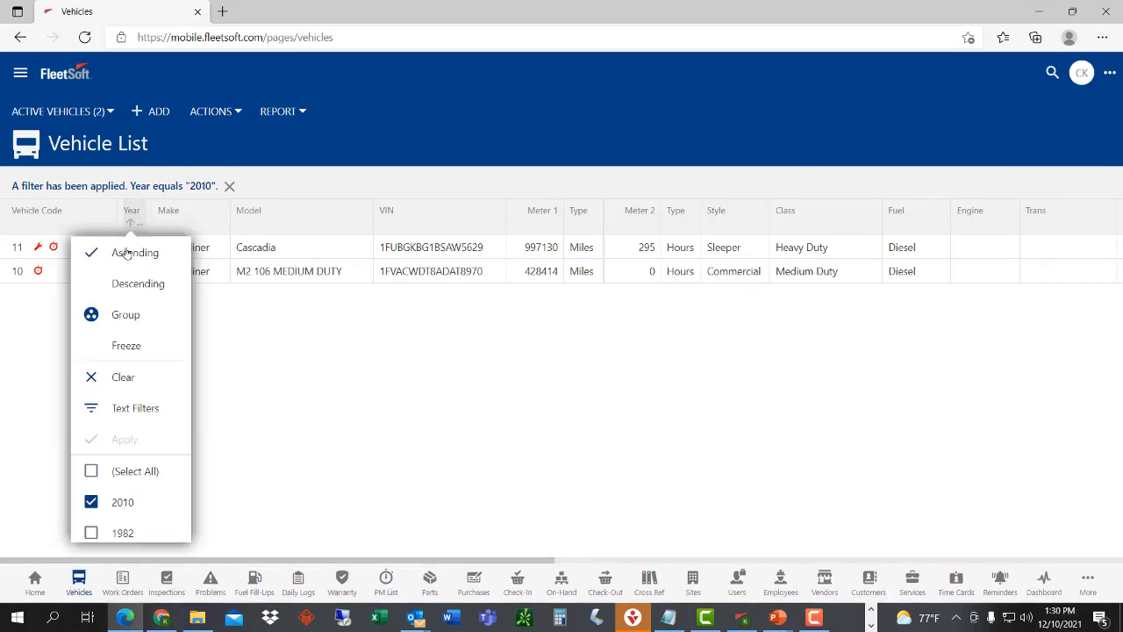
pyautogui.click(136, 380)
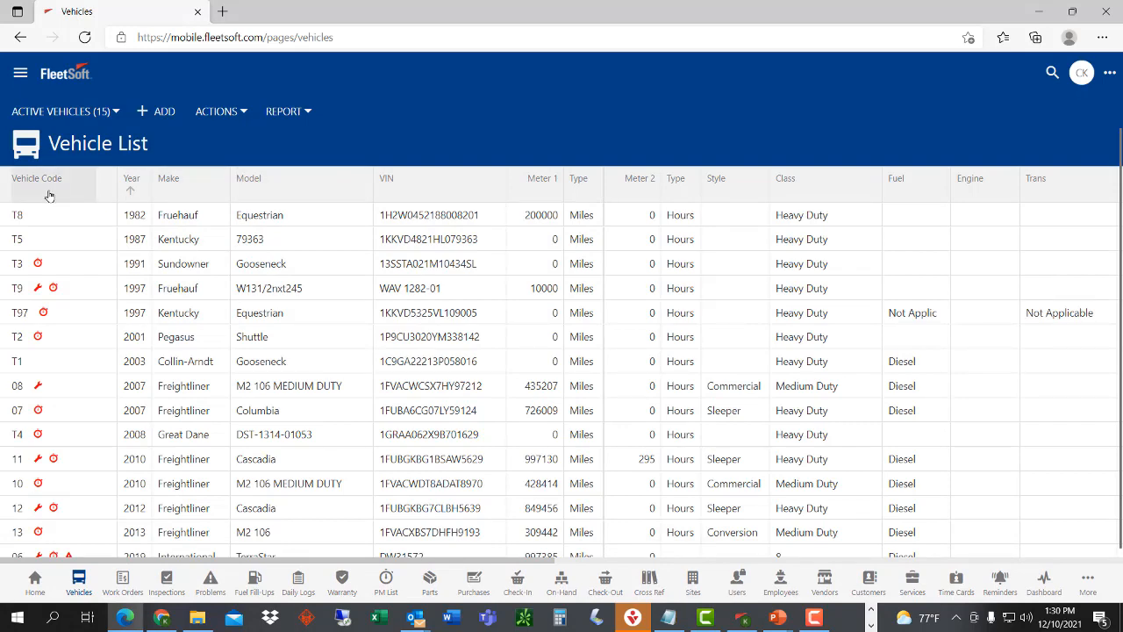
pyautogui.rightClick(55, 195)
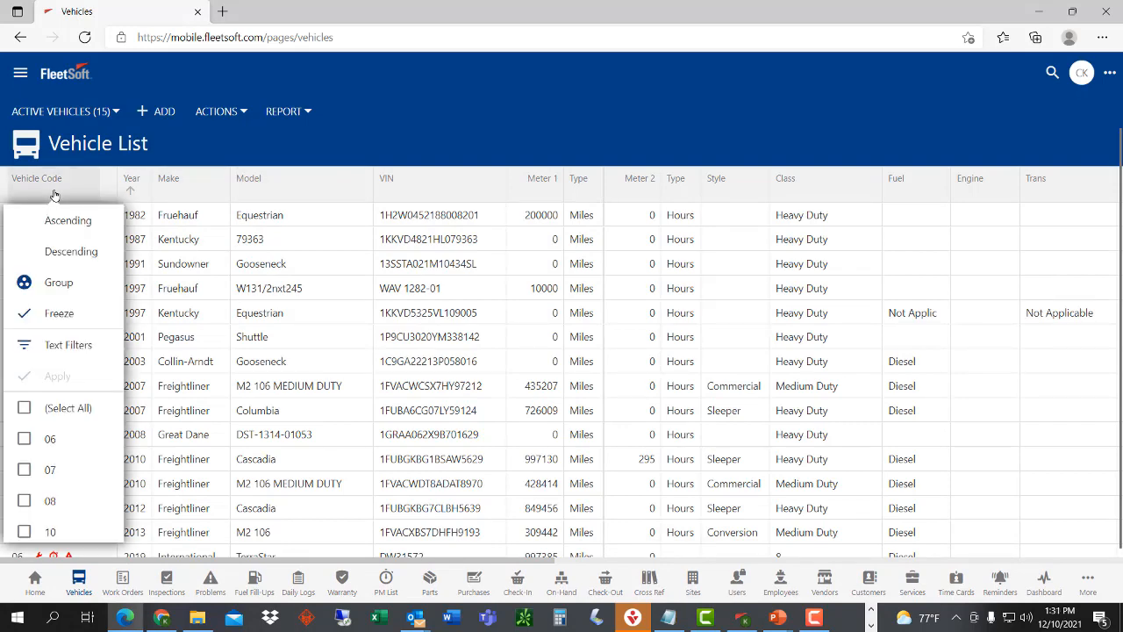
pyautogui.click(67, 345)
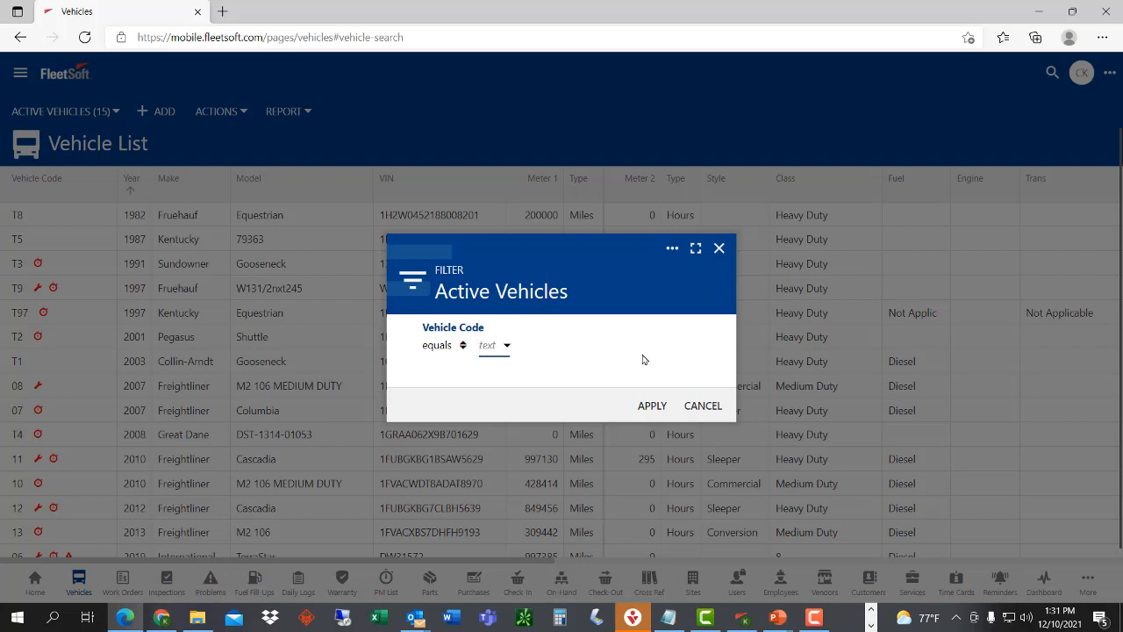
pyautogui.write('11')
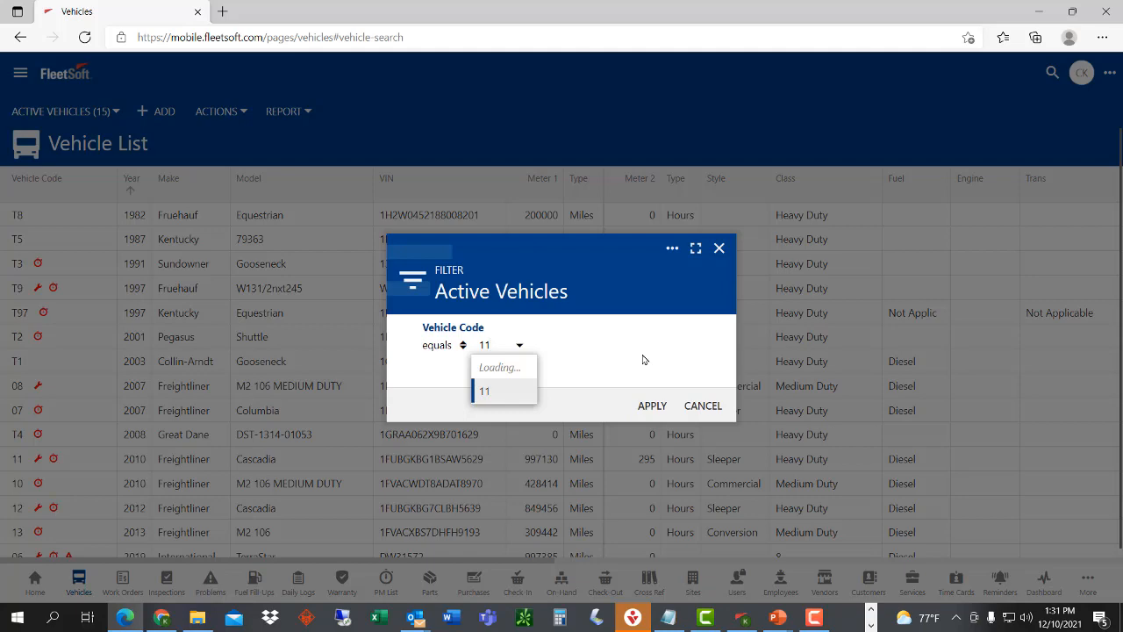
pyautogui.click(649, 403)
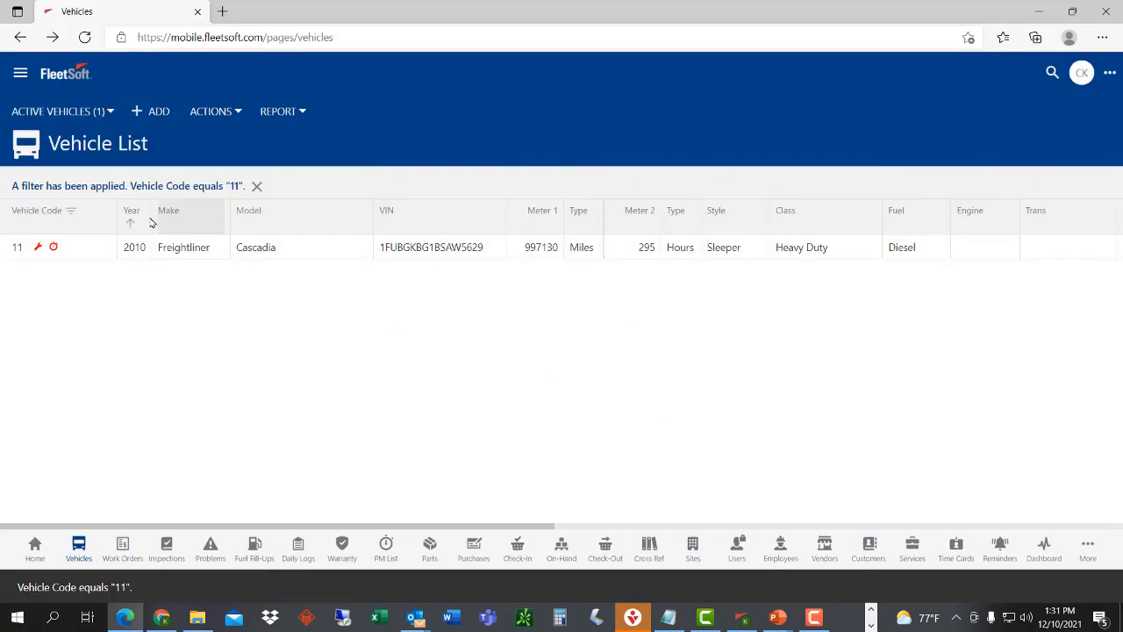
pyautogui.click(70, 211)
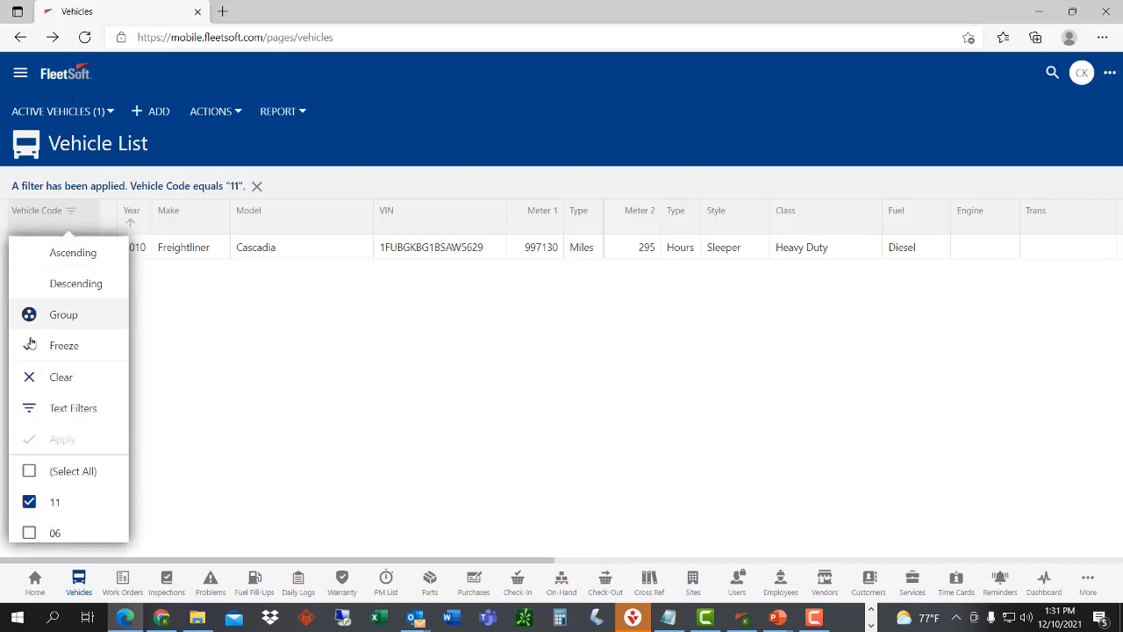
pyautogui.click(56, 376)
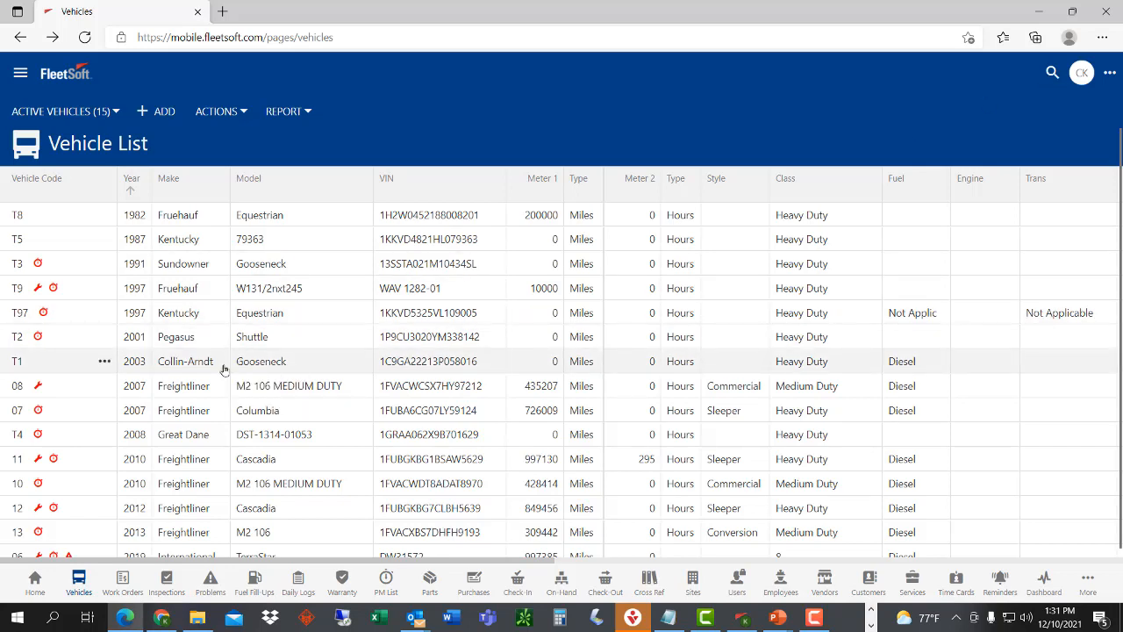
# - Quick-search 'Fr' to filter vehicles to Freightliner, then clear the filter to show all 15
pyautogui.click(1051, 74)
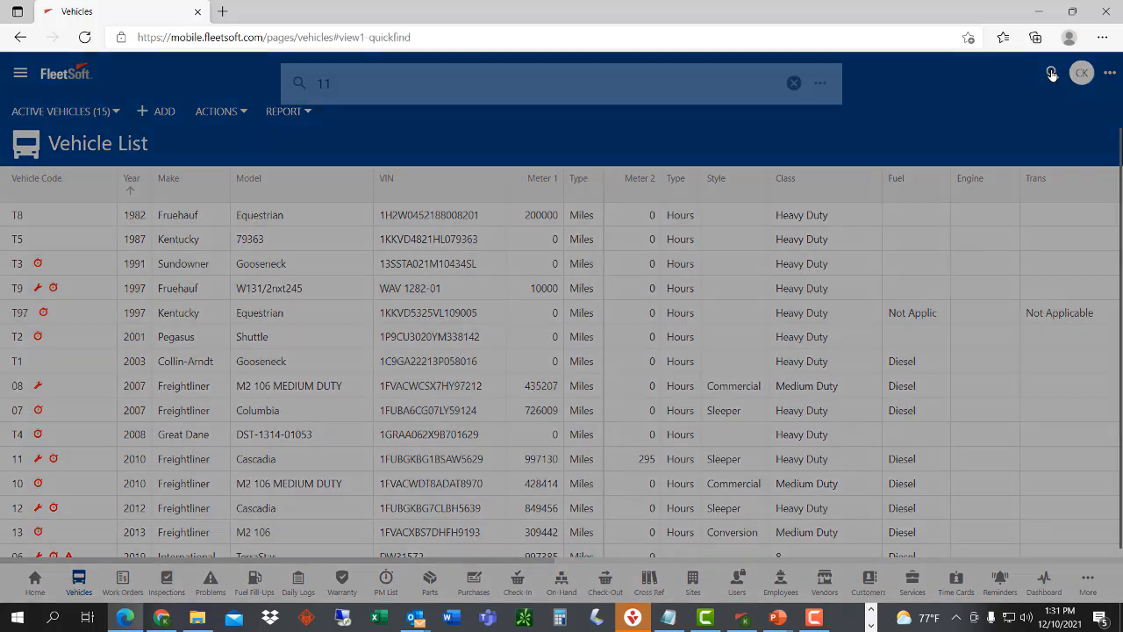
pyautogui.write('Fr')
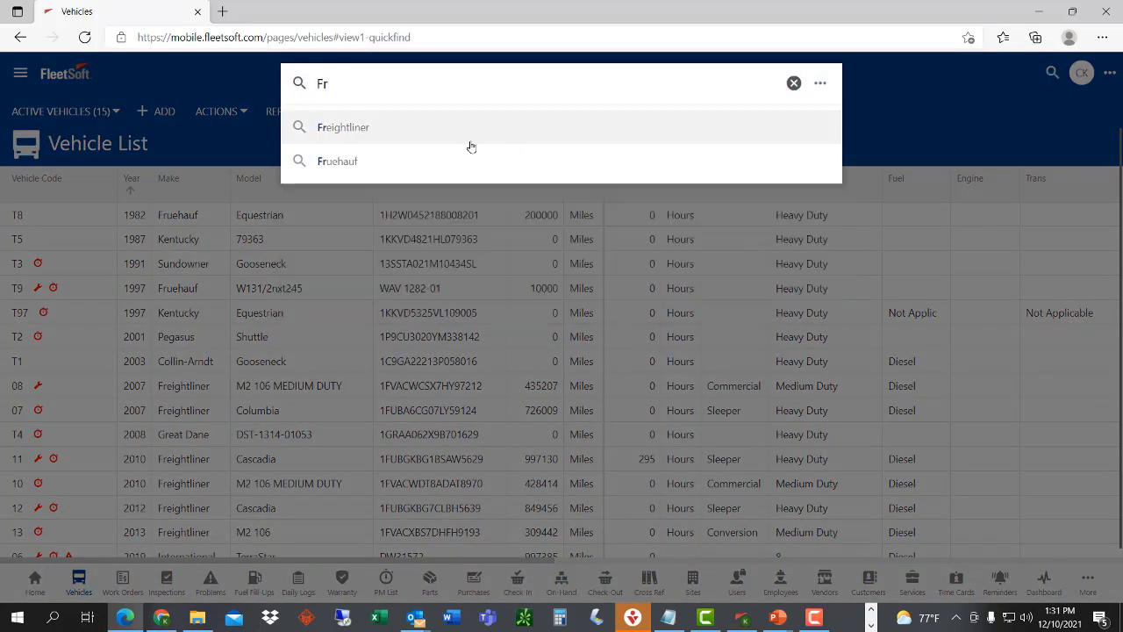
pyautogui.click(470, 141)
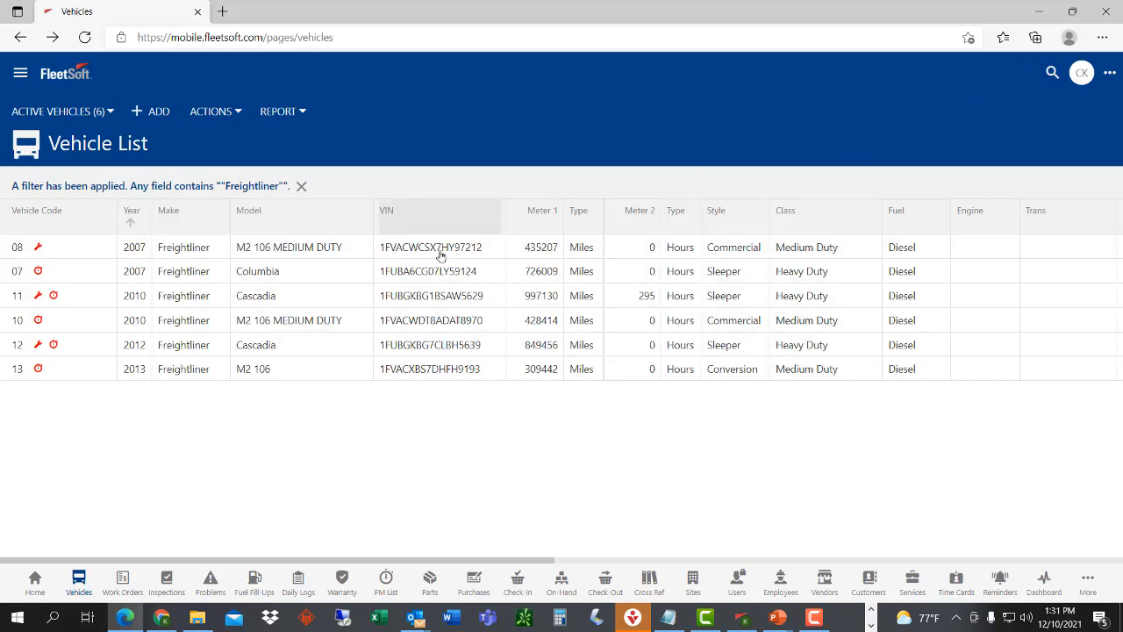
pyautogui.click(301, 188)
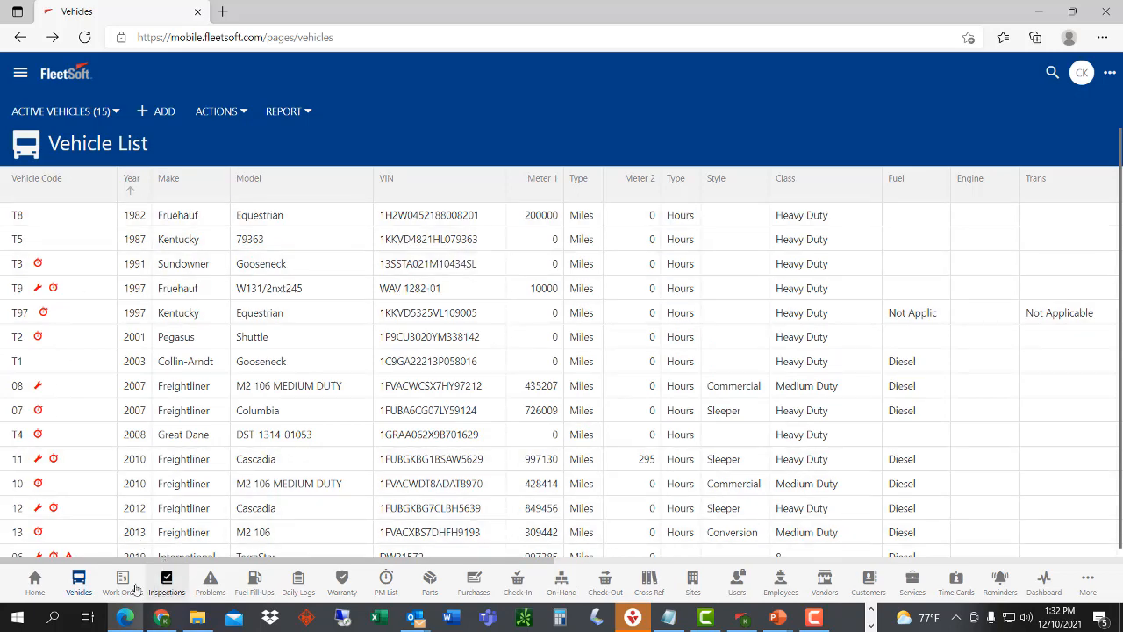
# - Switch the Part List to Grid view, check the Description column menu, then return to Vehicles
pyautogui.click(431, 582)
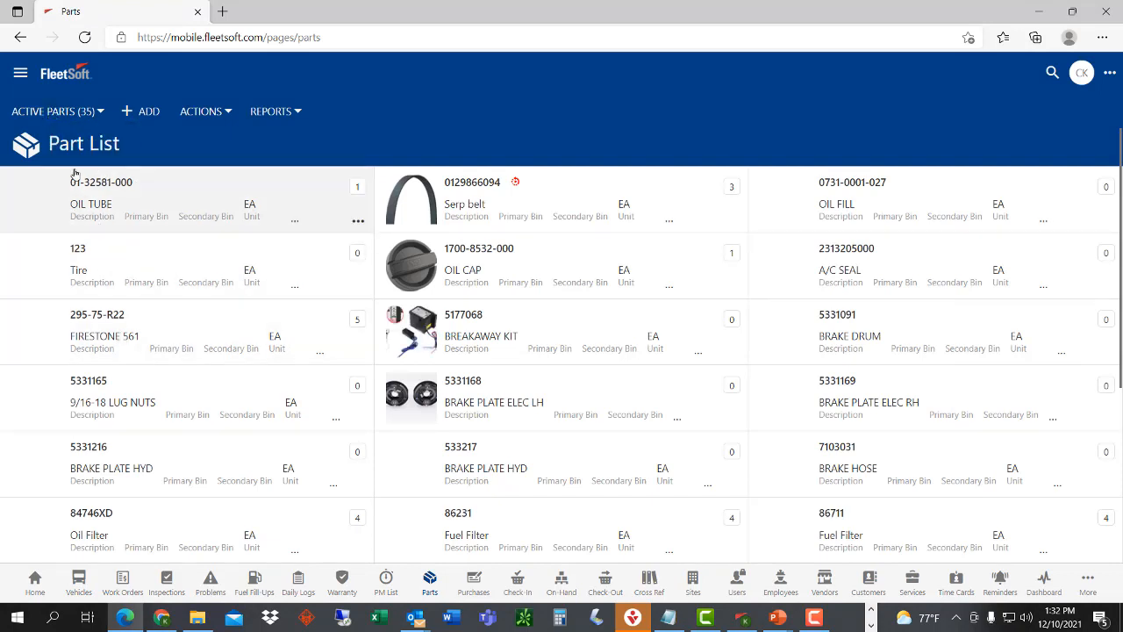
pyautogui.click(64, 117)
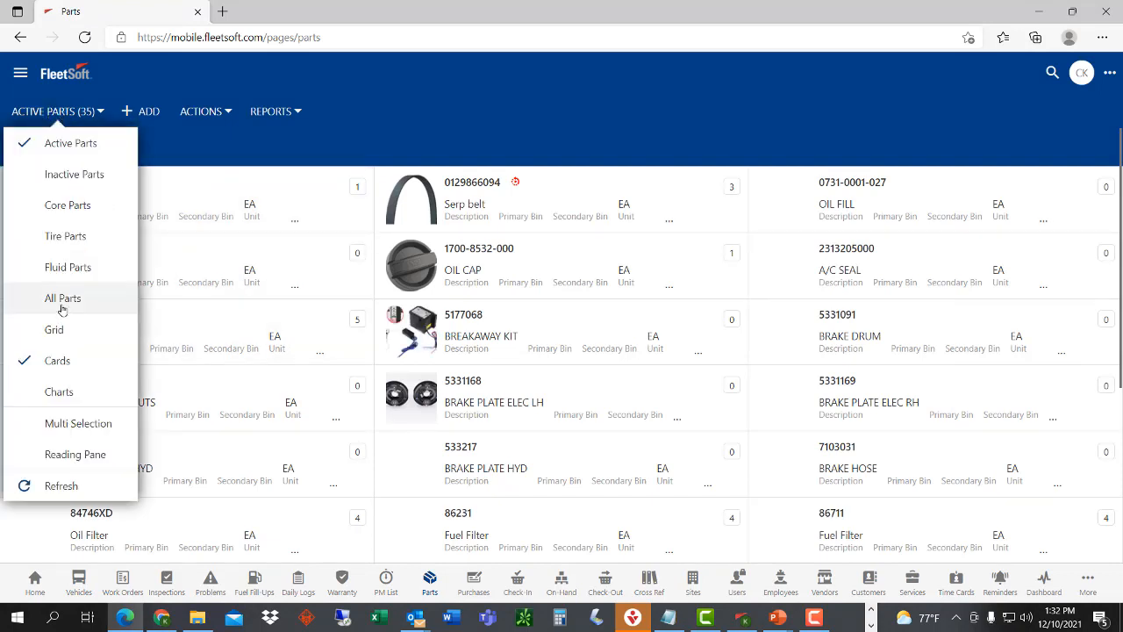
pyautogui.click(91, 338)
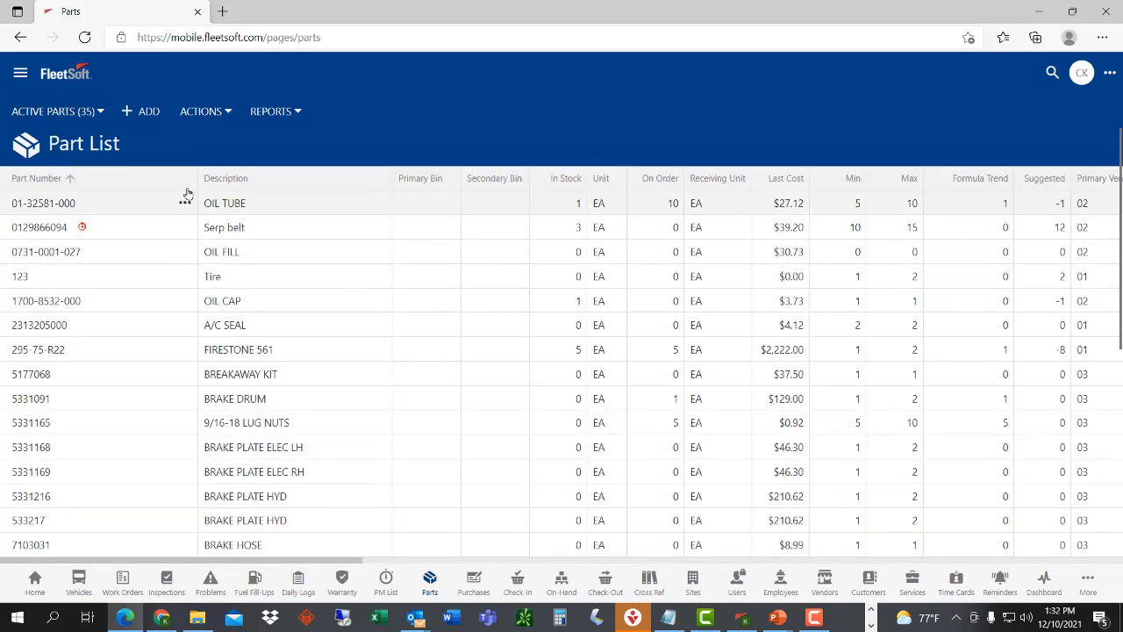
pyautogui.click(303, 187)
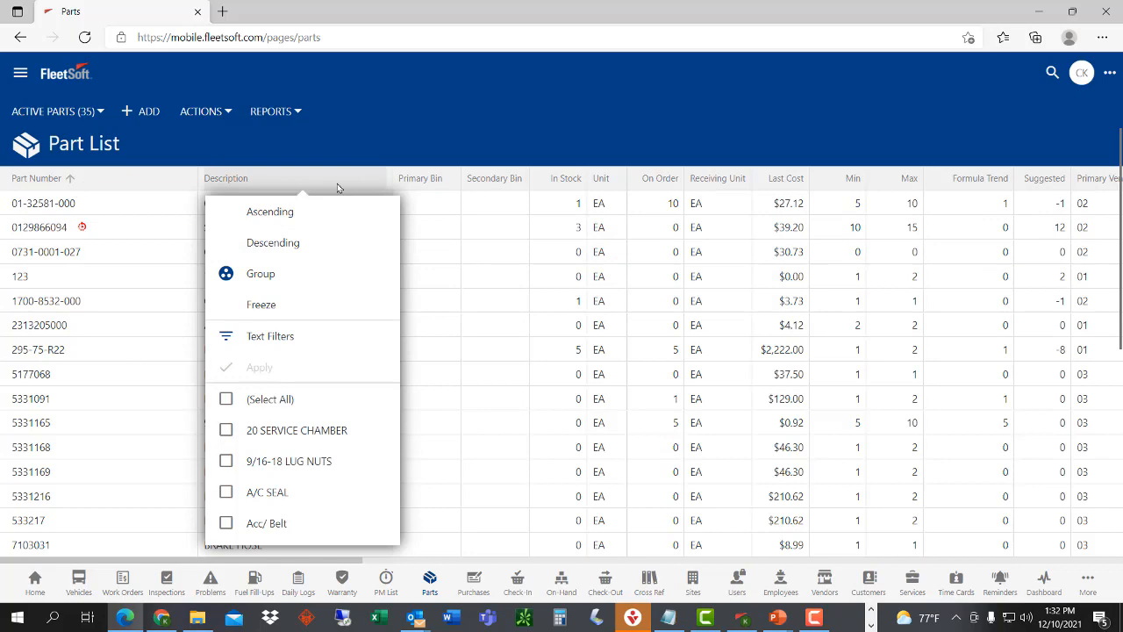
pyautogui.click(314, 136)
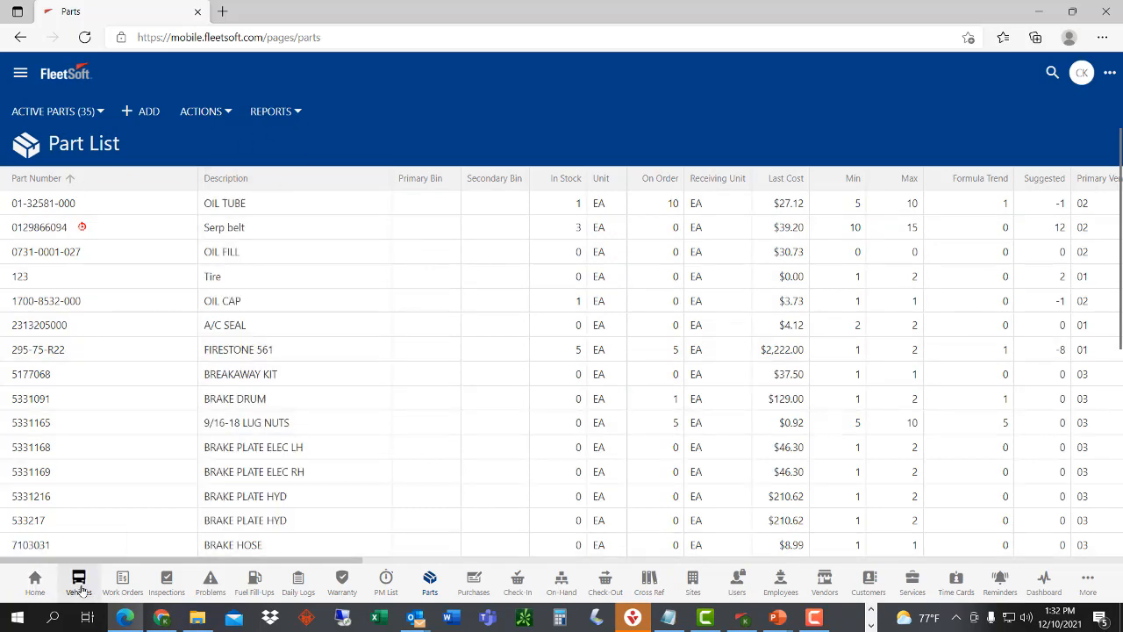
pyautogui.click(79, 584)
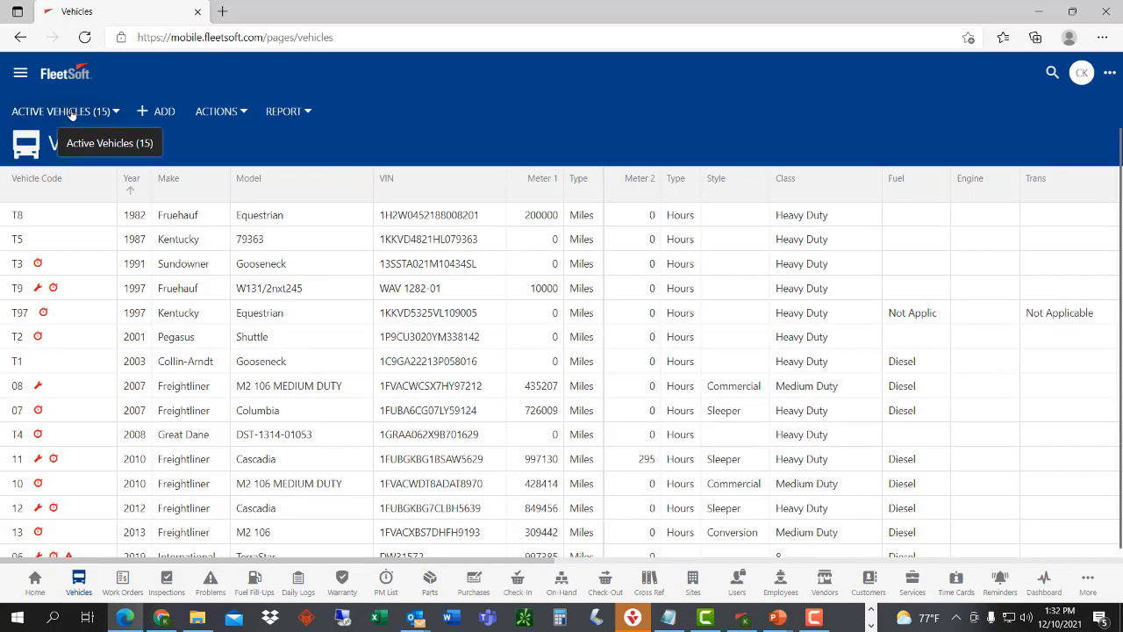
pyautogui.click(72, 116)
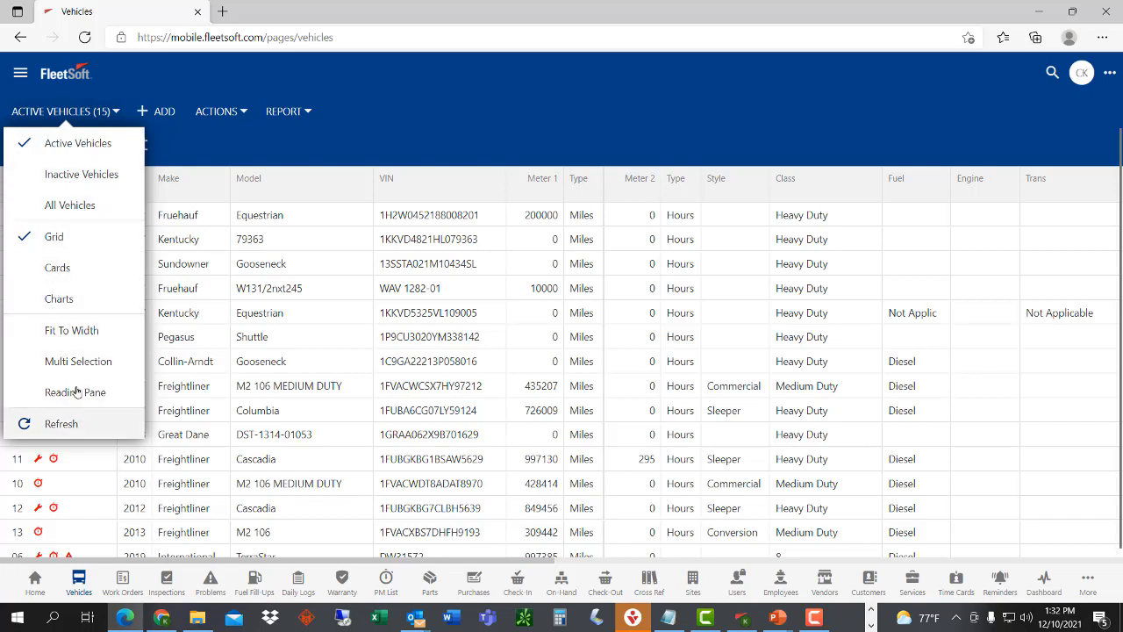
pyautogui.click(77, 269)
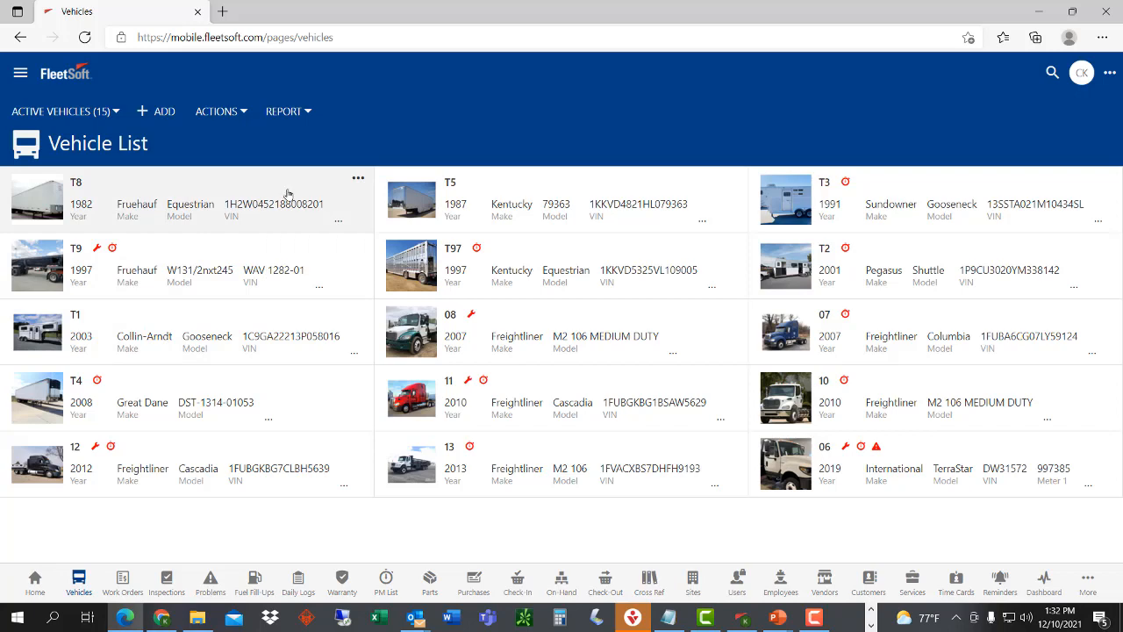
pyautogui.click(51, 112)
pyautogui.click(54, 233)
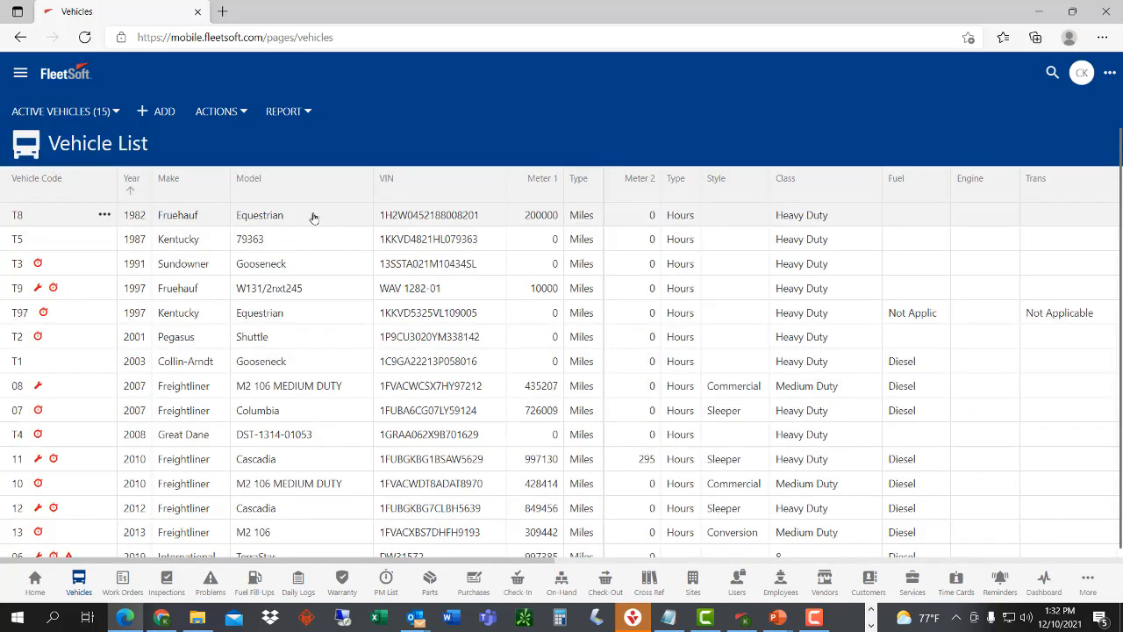
pyautogui.click(423, 220)
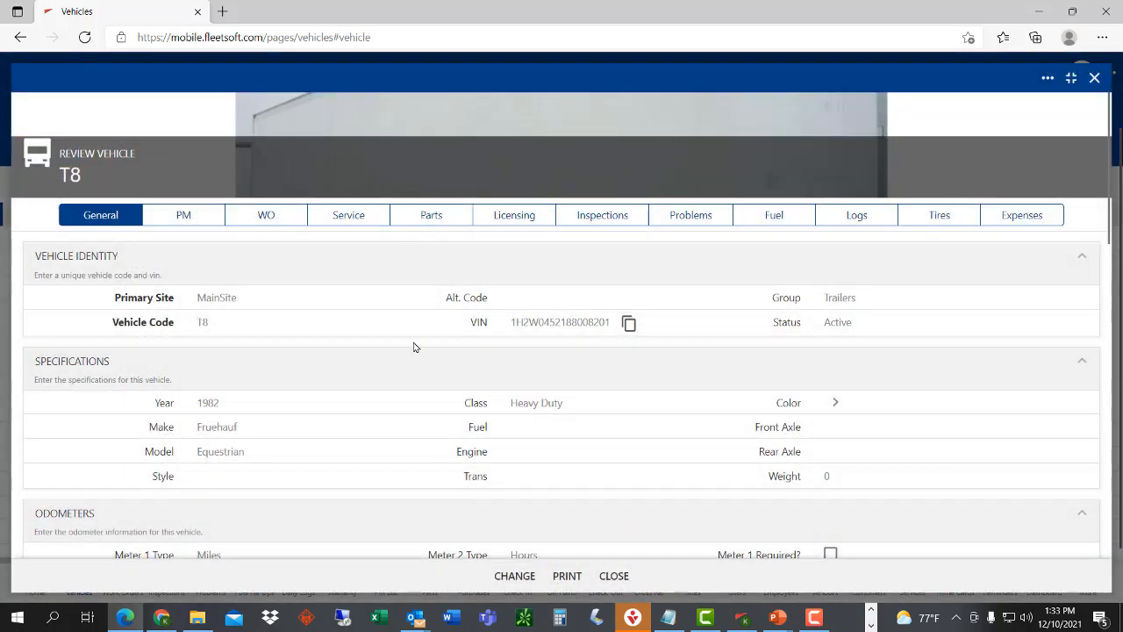
pyautogui.scroll(-3, 414, 346)
pyautogui.scroll(-5, 414, 346)
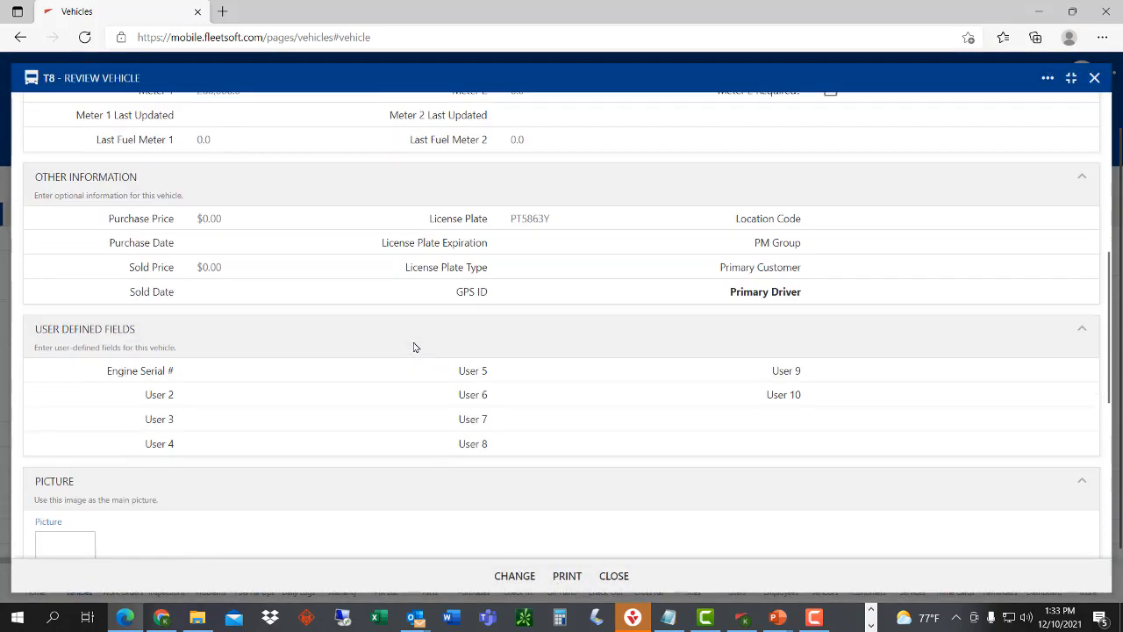
pyautogui.scroll(-4, 414, 346)
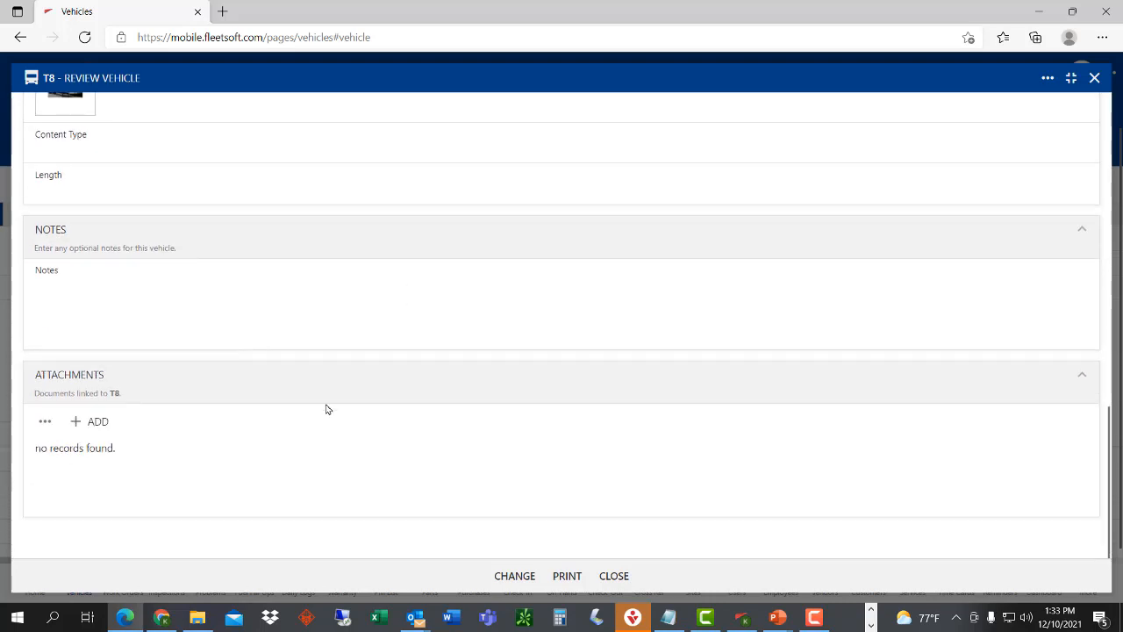
pyautogui.scroll(5, 333, 433)
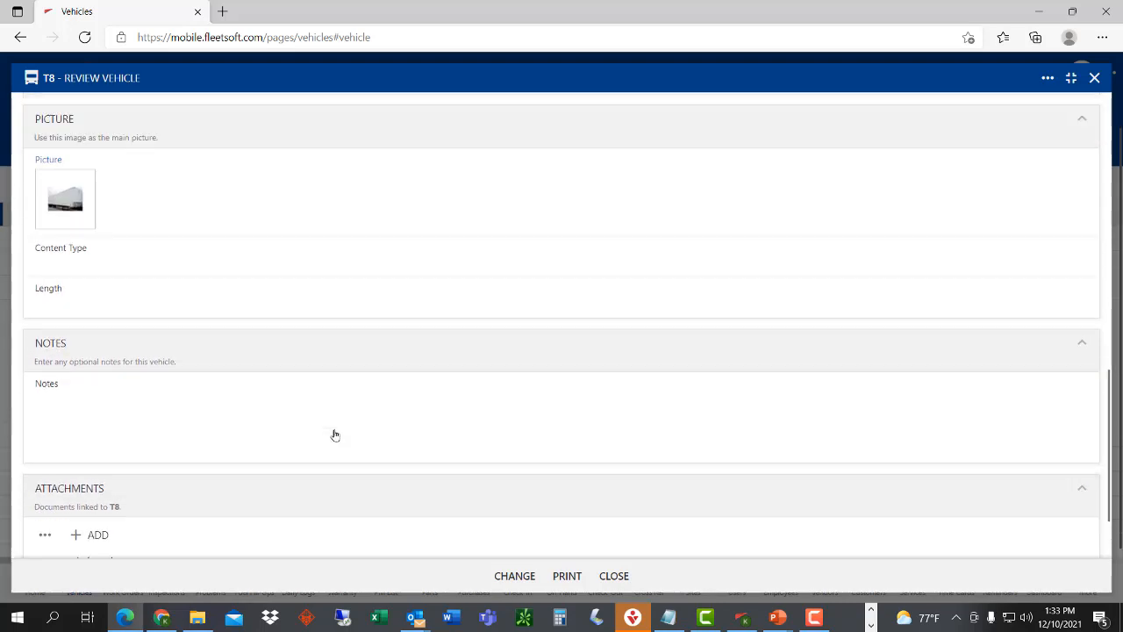
pyautogui.scroll(6, 333, 433)
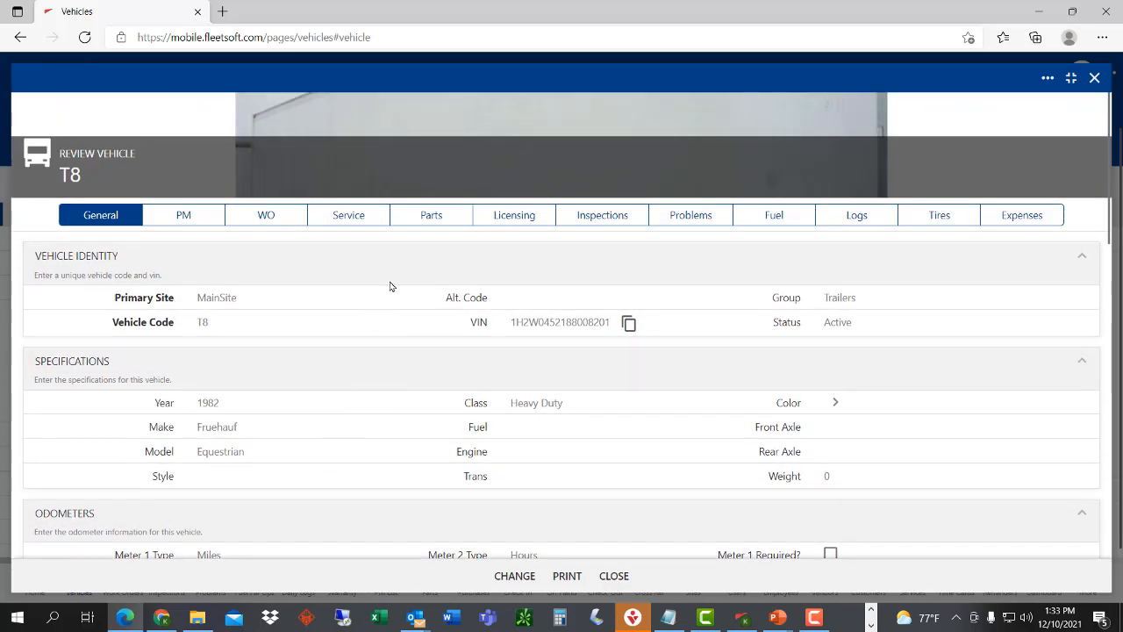
pyautogui.click(349, 217)
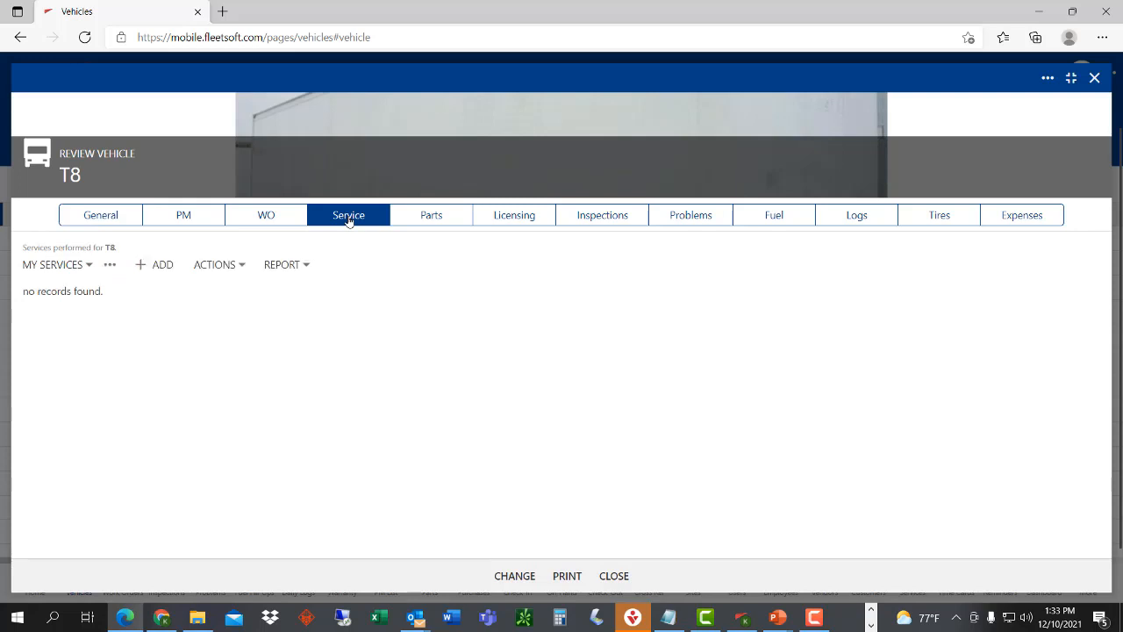
pyautogui.click(436, 220)
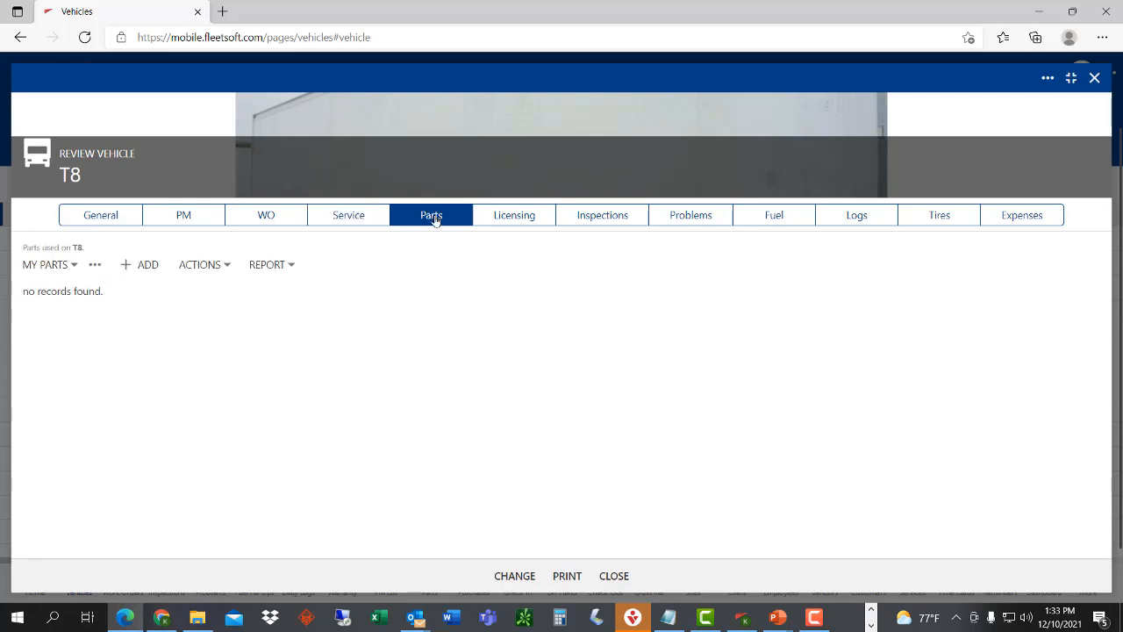
pyautogui.click(98, 218)
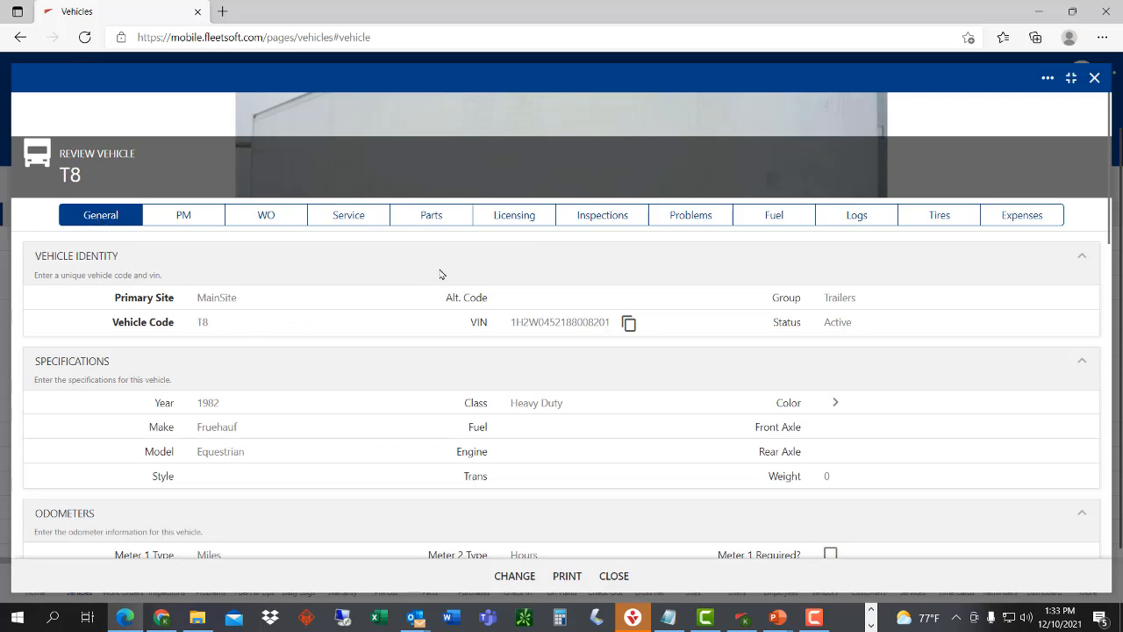
pyautogui.click(1095, 79)
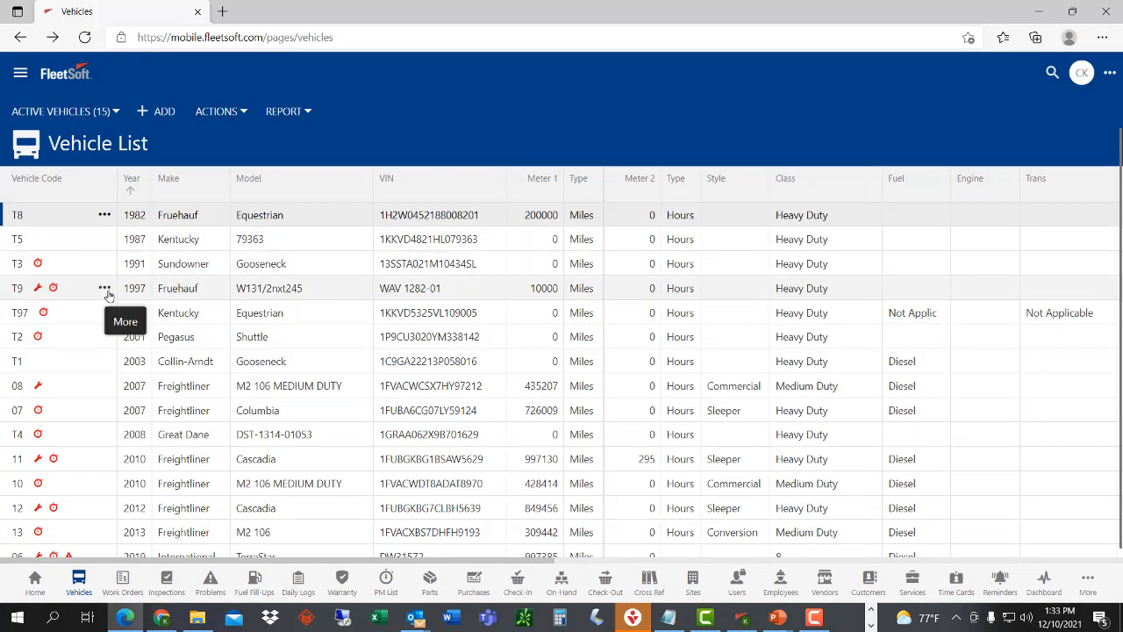
# - Open vehicle 08's record for editing from its row actions menu
pyautogui.click(104, 387)
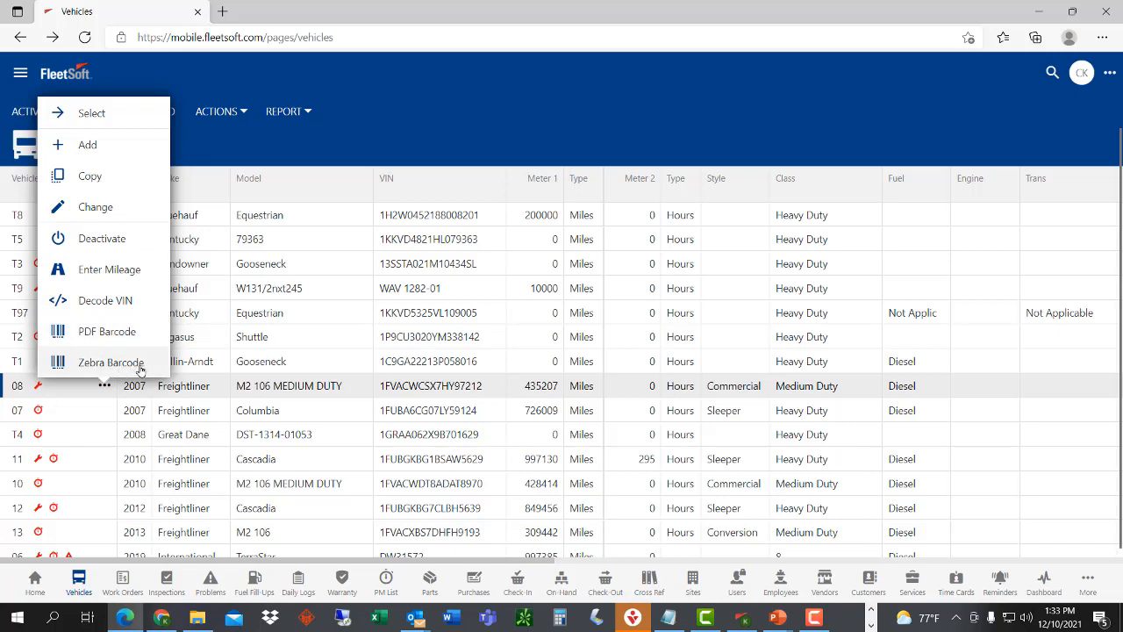
pyautogui.click(109, 209)
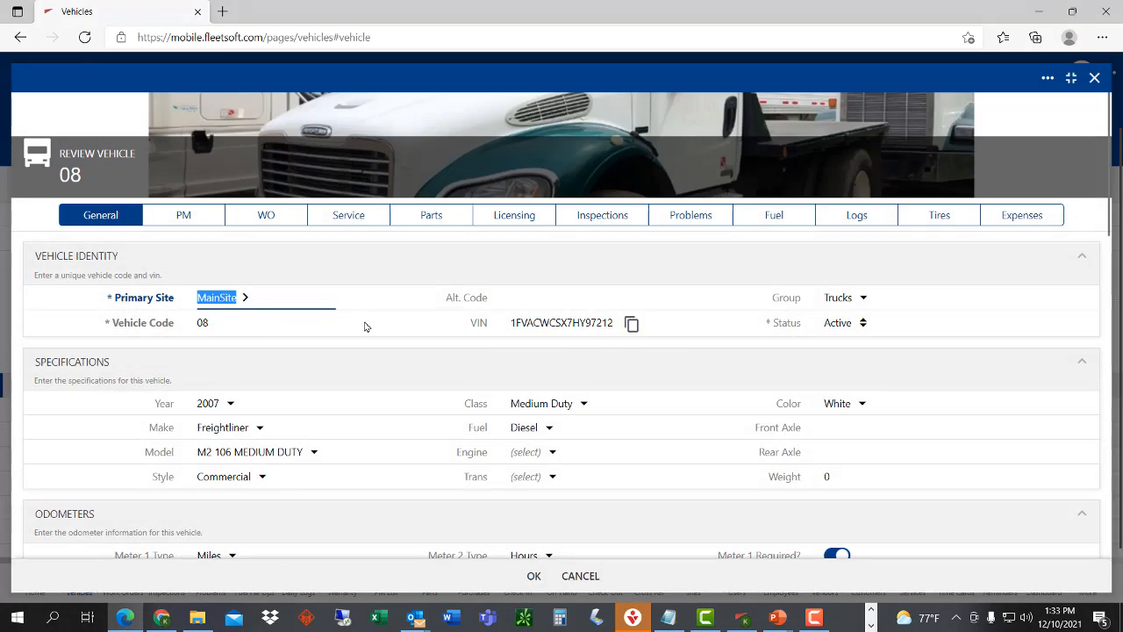
pyautogui.scroll(-3, 365, 326)
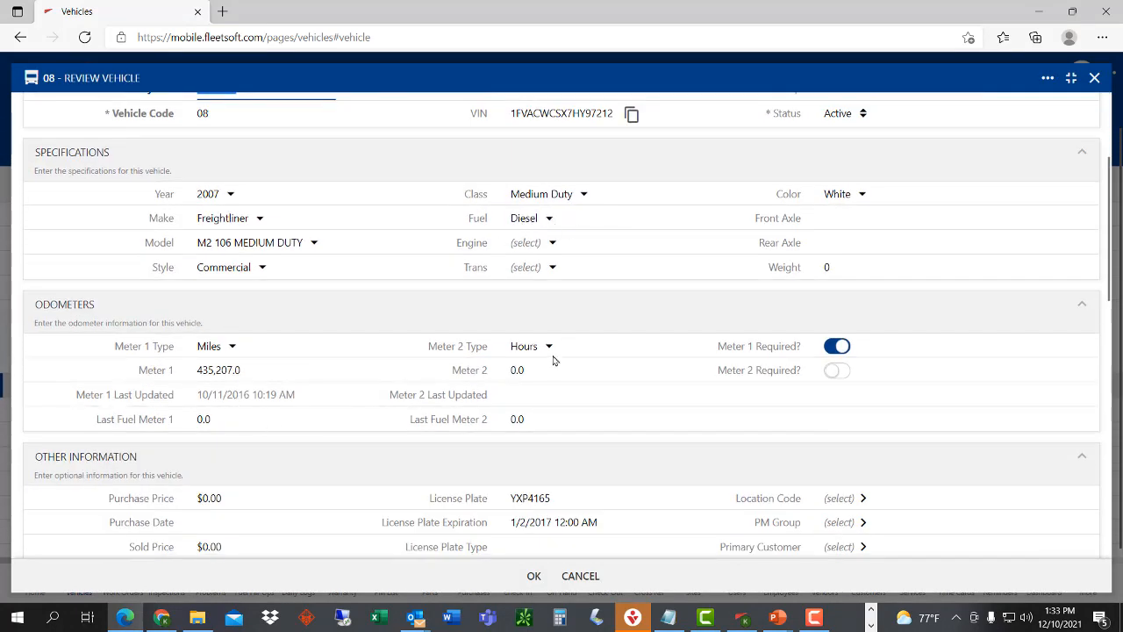
pyautogui.scroll(3, 561, 356)
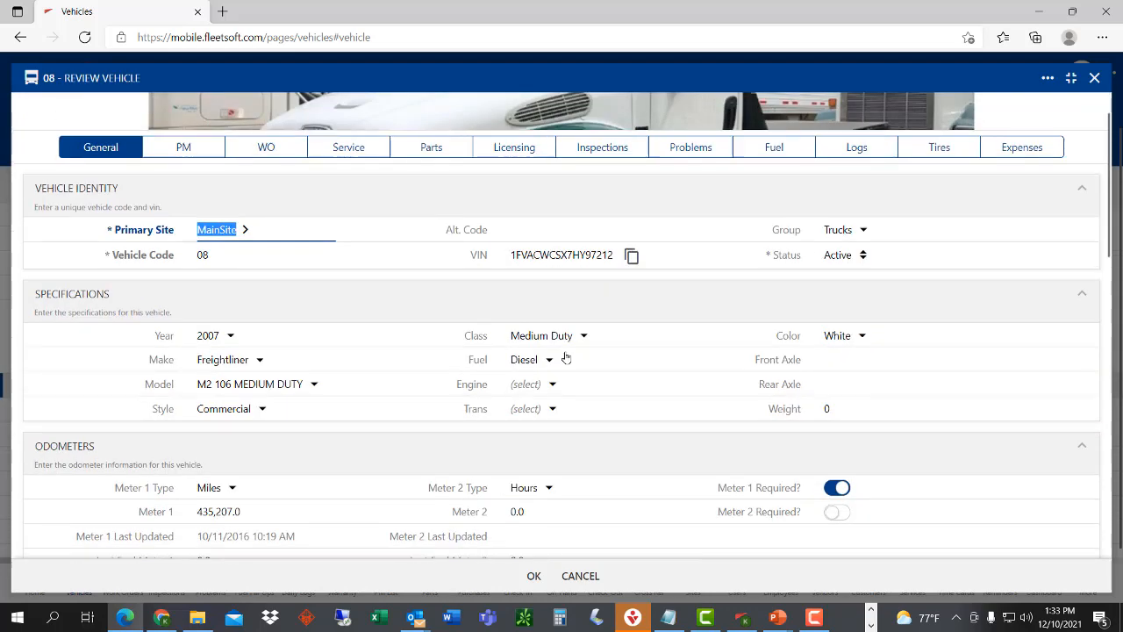
# - Review vehicle 08's Services, Parts and General tabs, then close the record
pyautogui.click(340, 148)
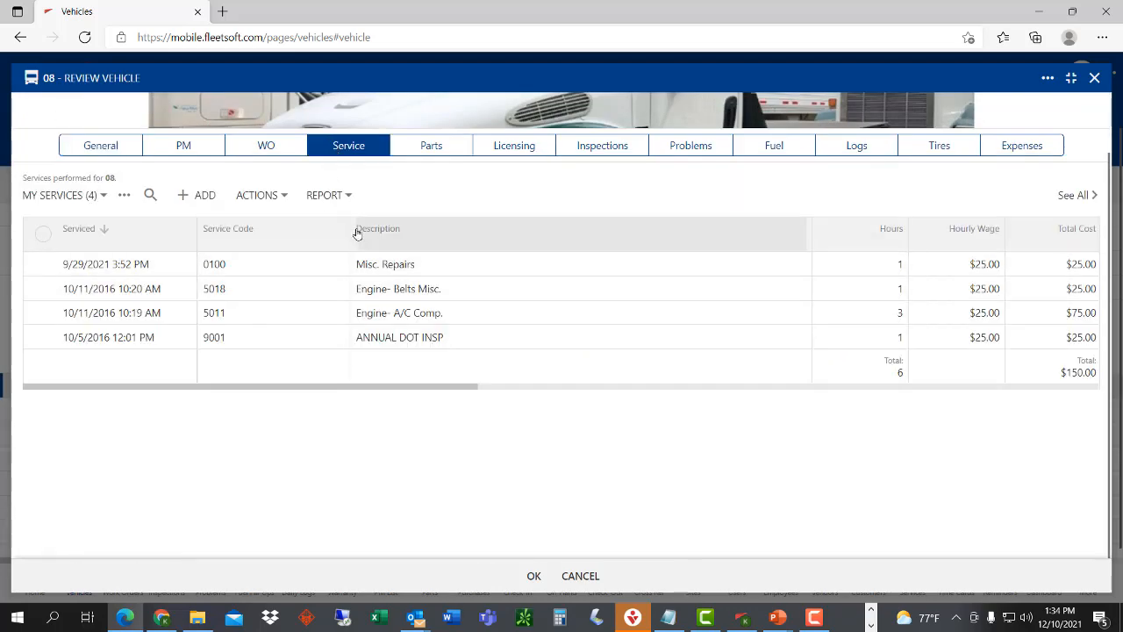
pyautogui.click(439, 148)
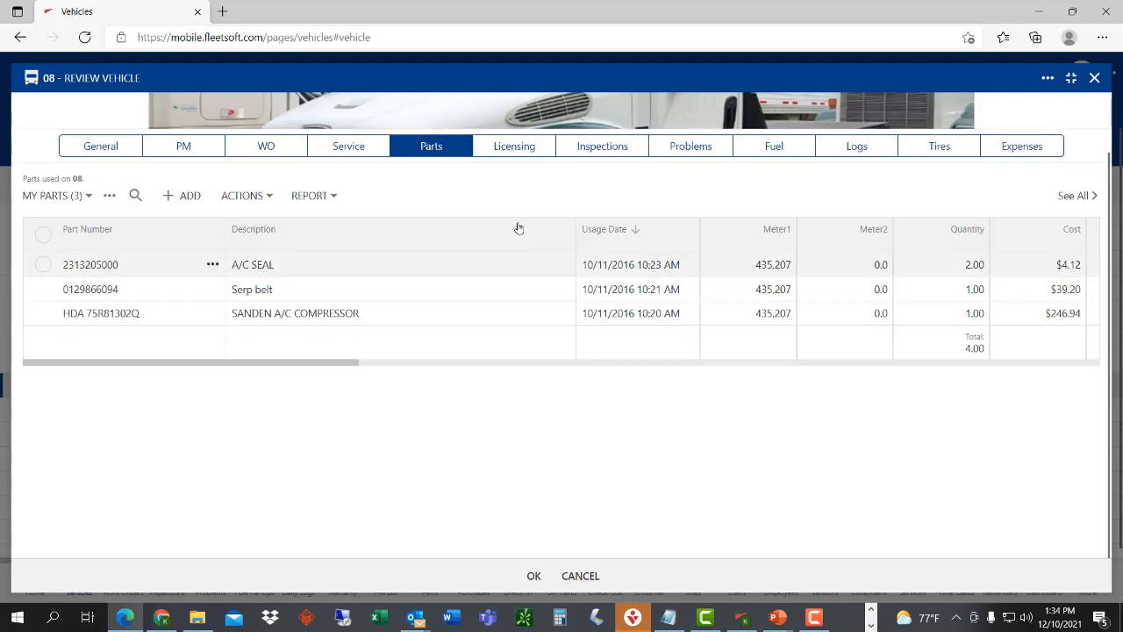
pyautogui.click(345, 147)
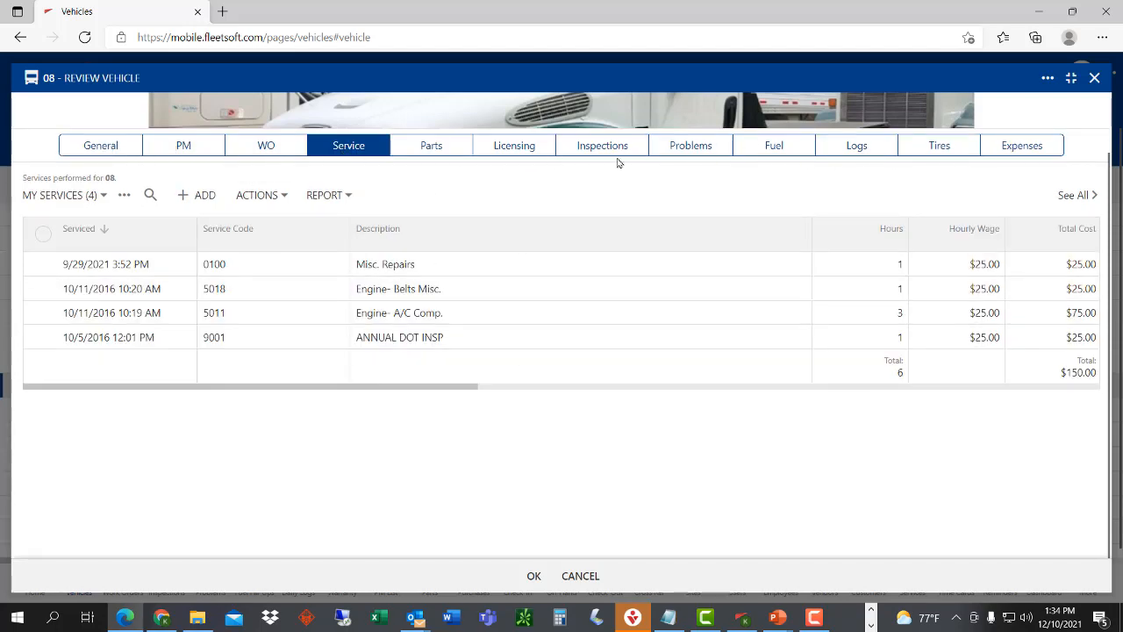
pyautogui.click(89, 149)
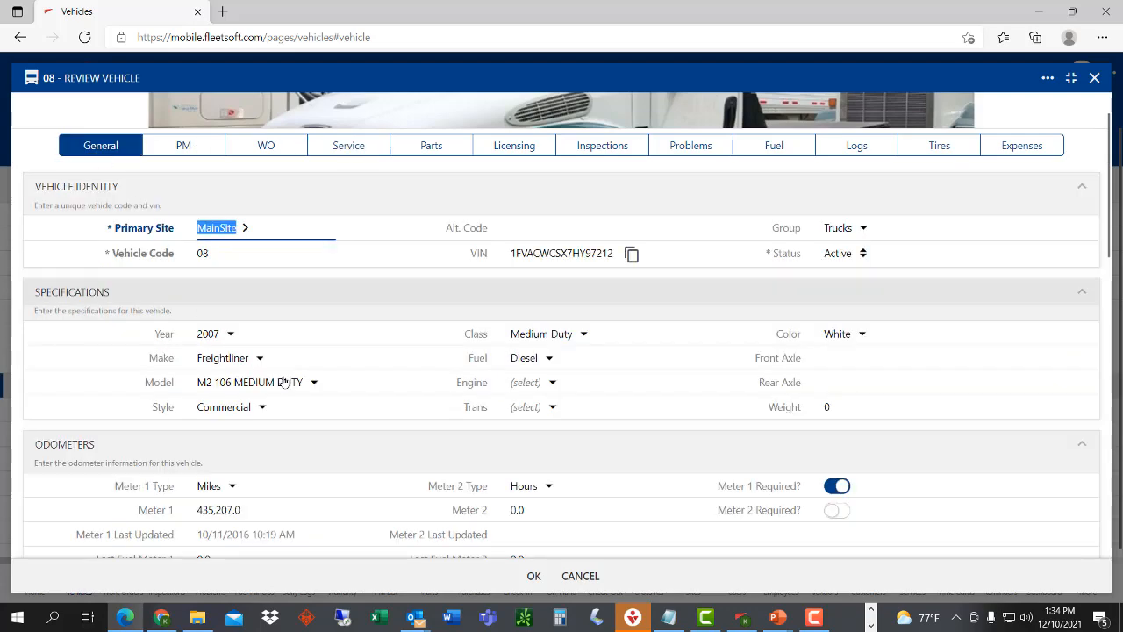
pyautogui.click(1093, 79)
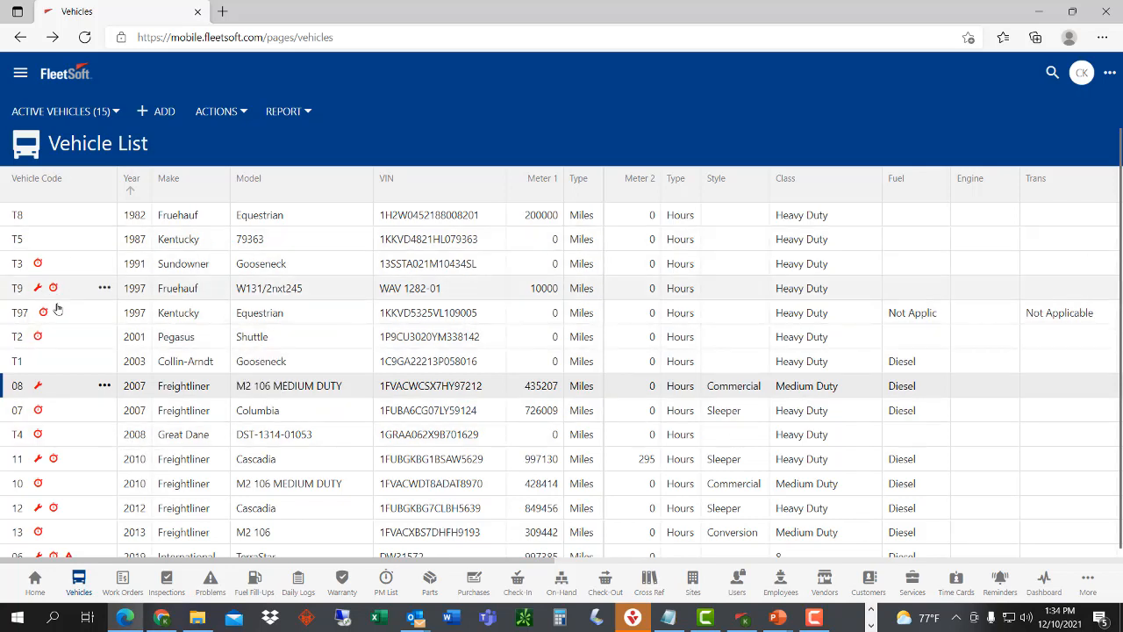
pyautogui.click(1001, 584)
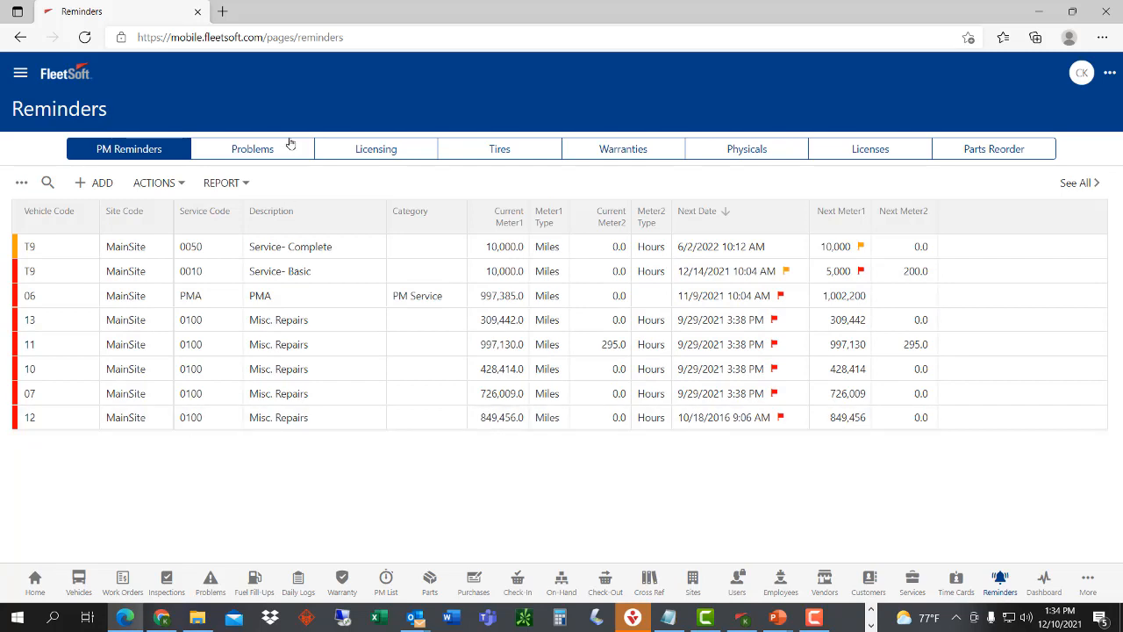
# - Browse the Problems and PM Reminders tabs, opening the T9 and king pin row menus
pyautogui.click(253, 149)
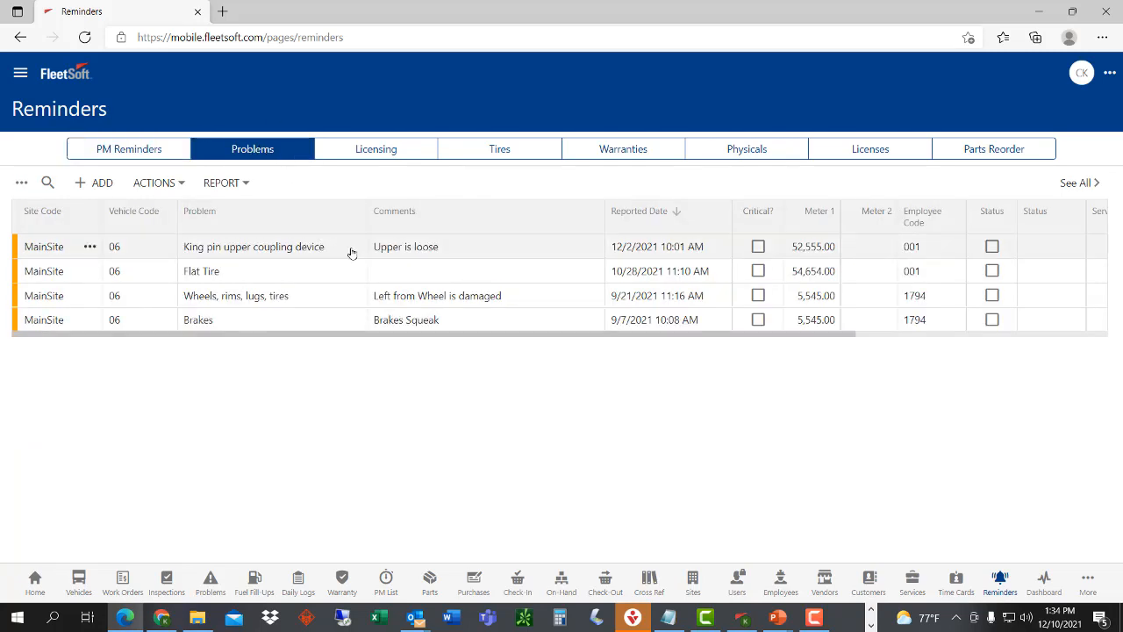
pyautogui.click(140, 153)
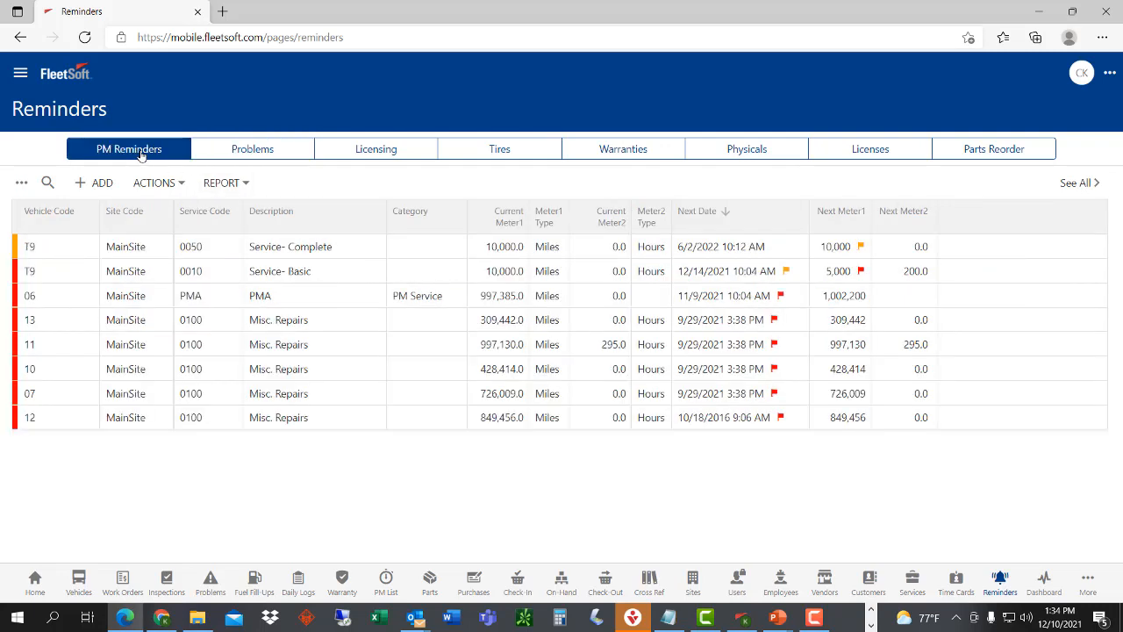
pyautogui.click(86, 248)
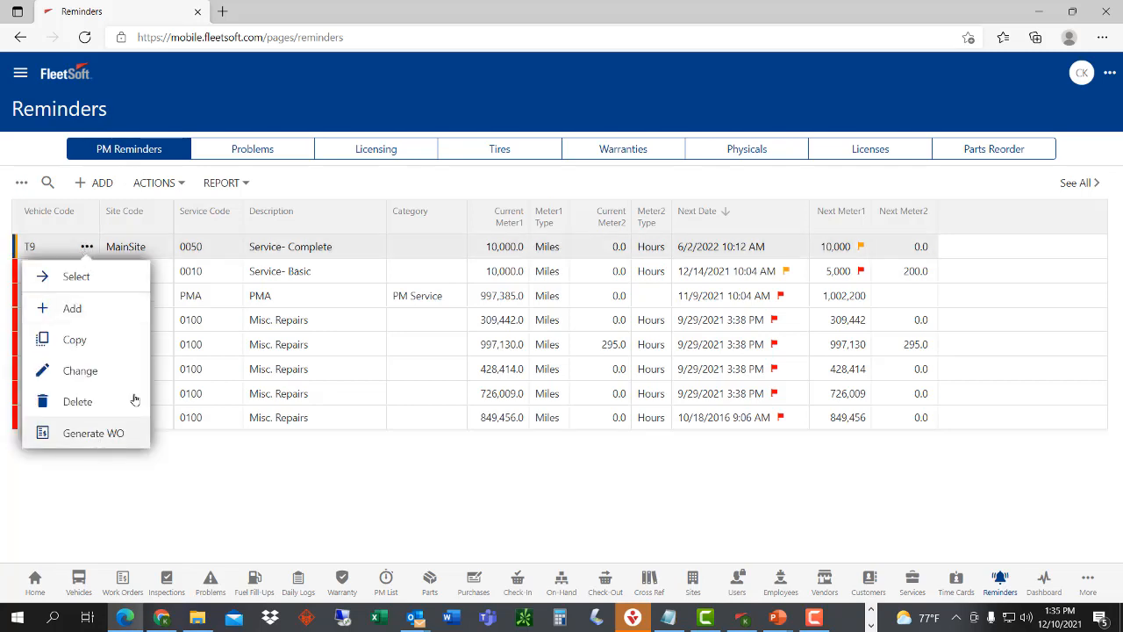
pyautogui.click(254, 150)
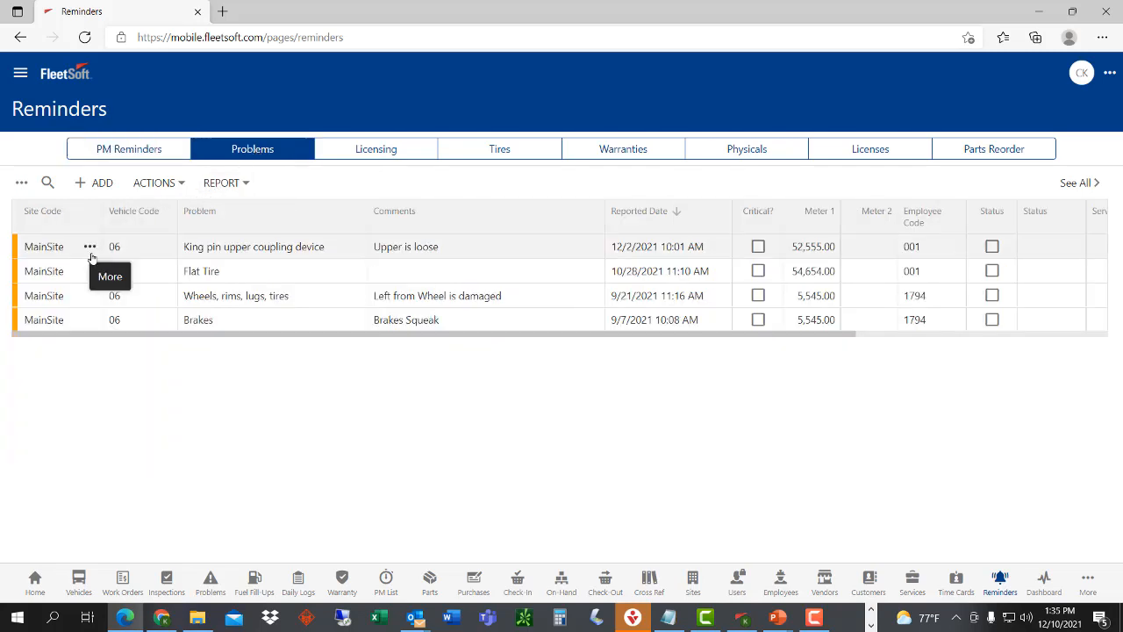
pyautogui.click(89, 248)
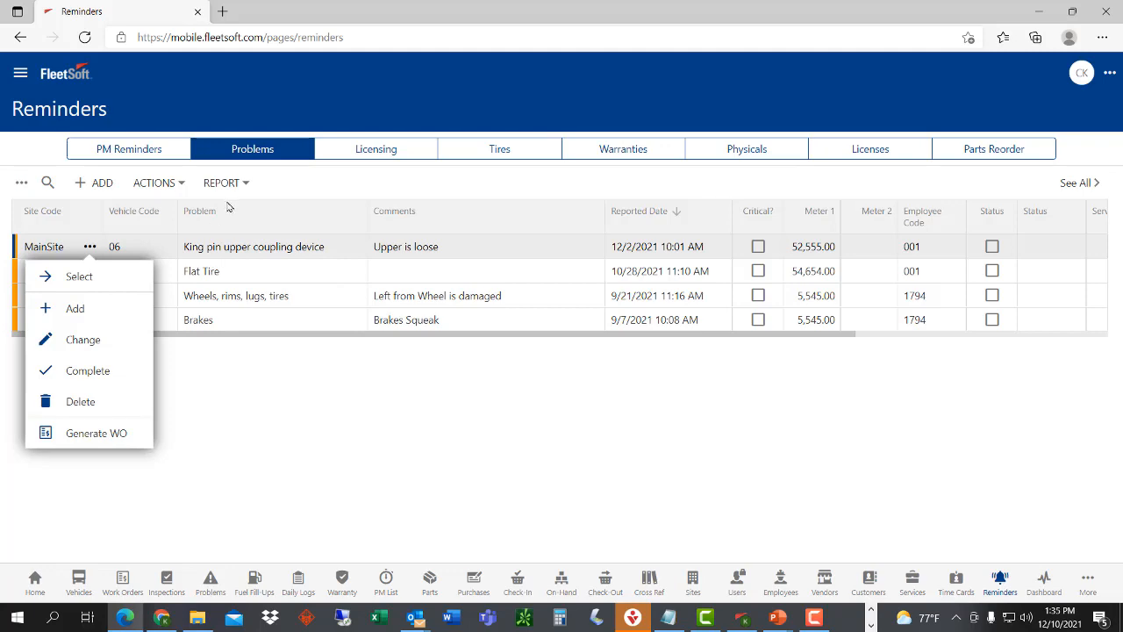
pyautogui.click(132, 150)
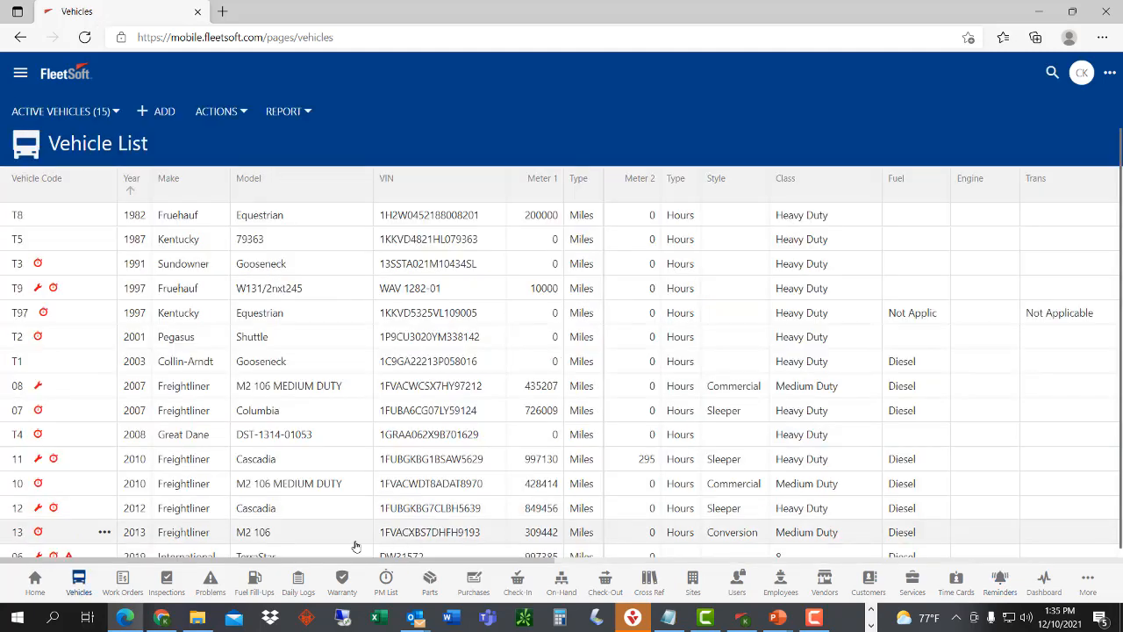
# - From the Inspection List, choose Change in inspection 5's row menu to open Review Inspection
pyautogui.click(167, 582)
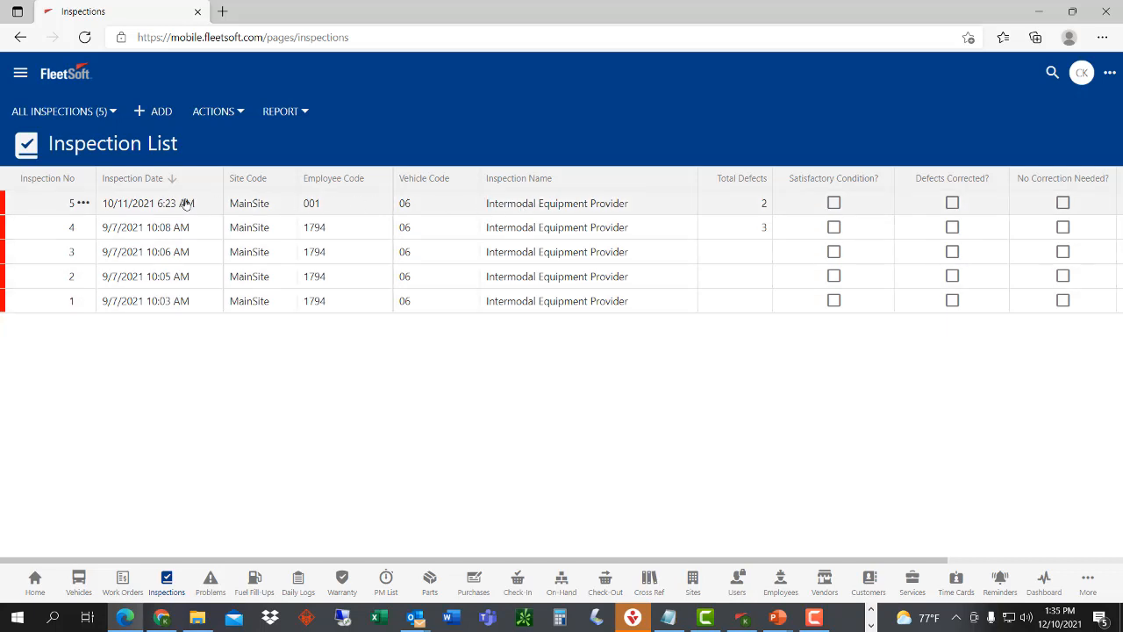
pyautogui.click(82, 204)
pyautogui.click(87, 293)
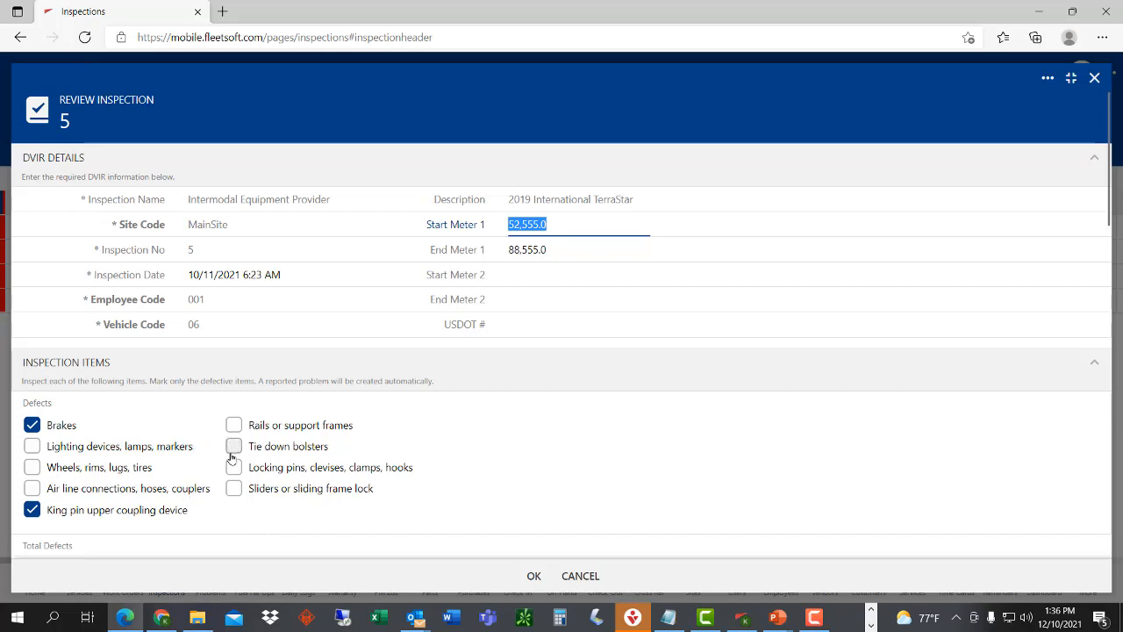
# - Tick Wheels, rims, lugs, tires as defective, comment 'Missing lug nut', and save the problem
pyautogui.click(32, 468)
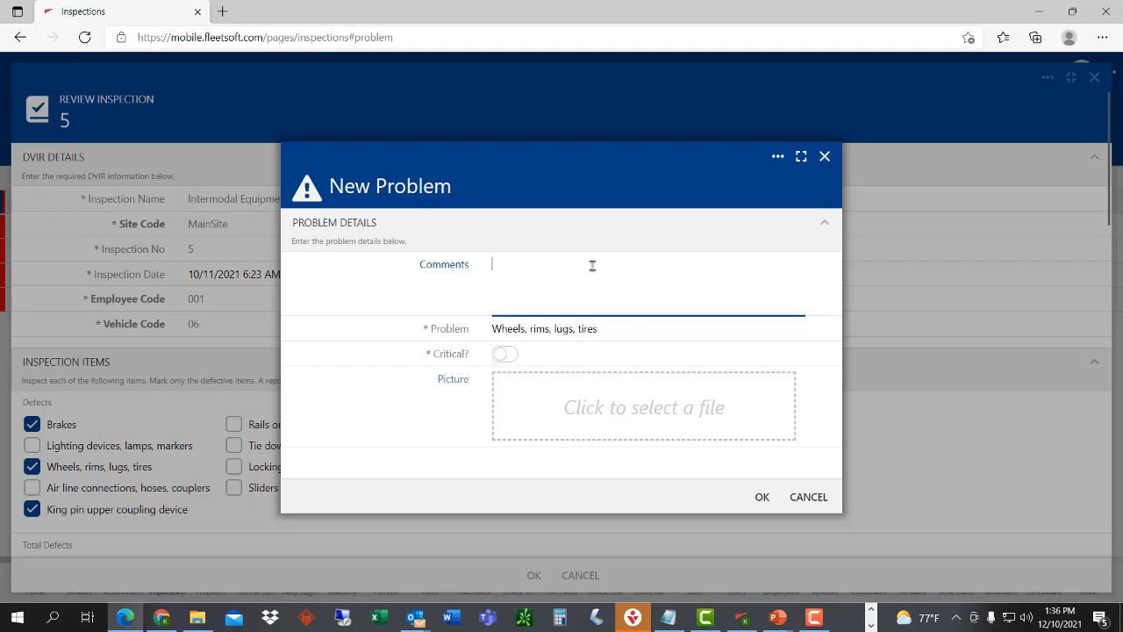
pyautogui.write('Missing lug nut')
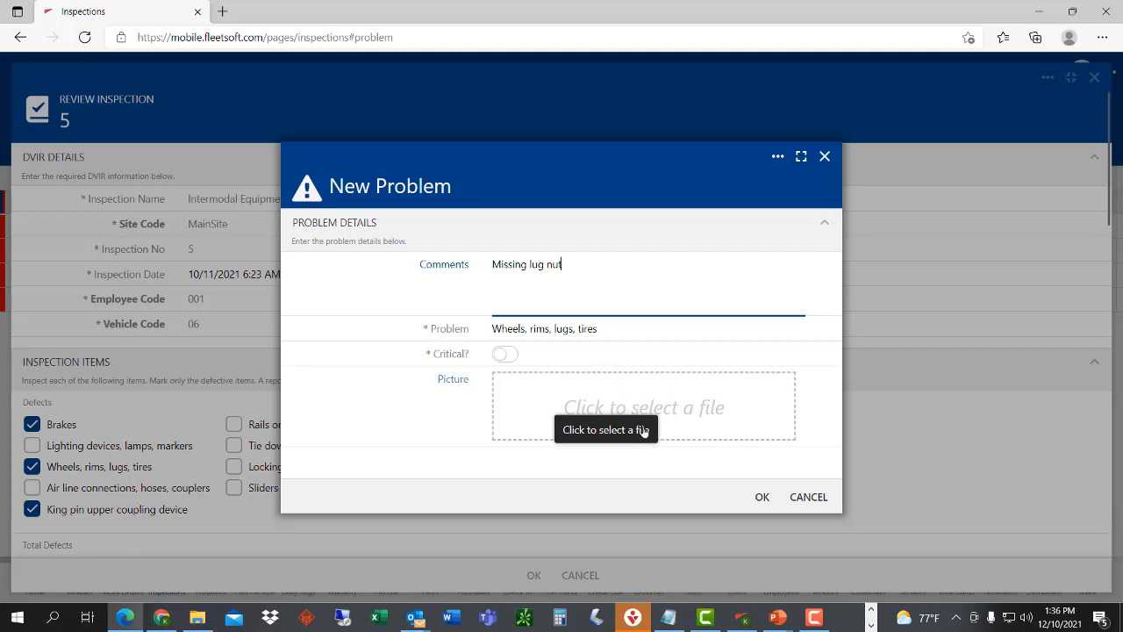
pyautogui.click(764, 497)
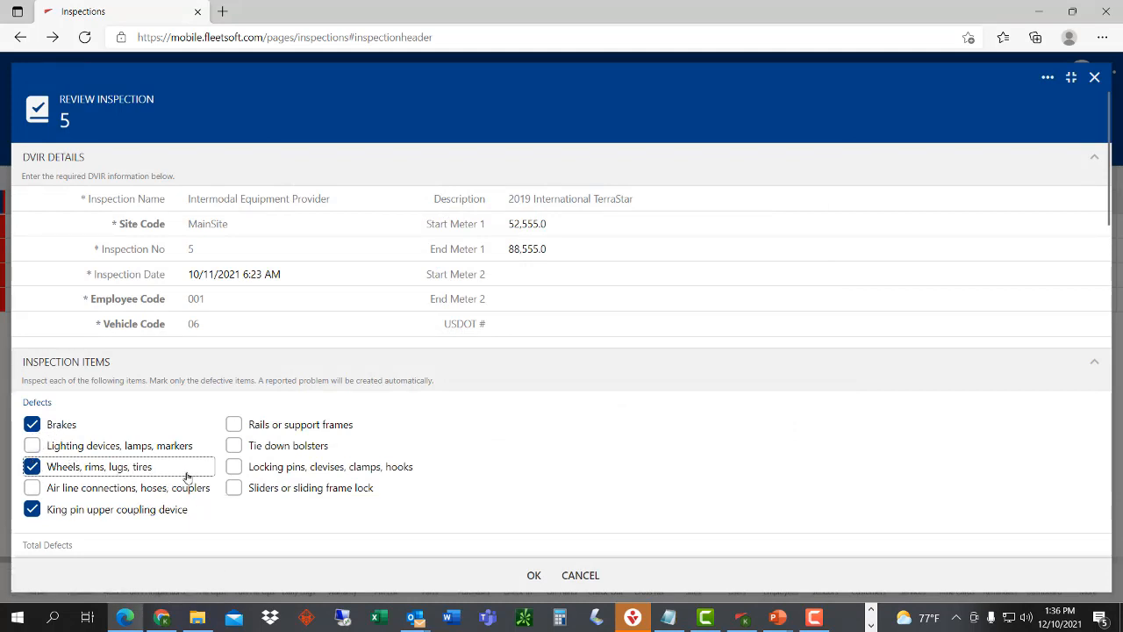
# - Draw a handwritten signature in the Sign here box of inspection 5
pyautogui.scroll(-3, 367, 522)
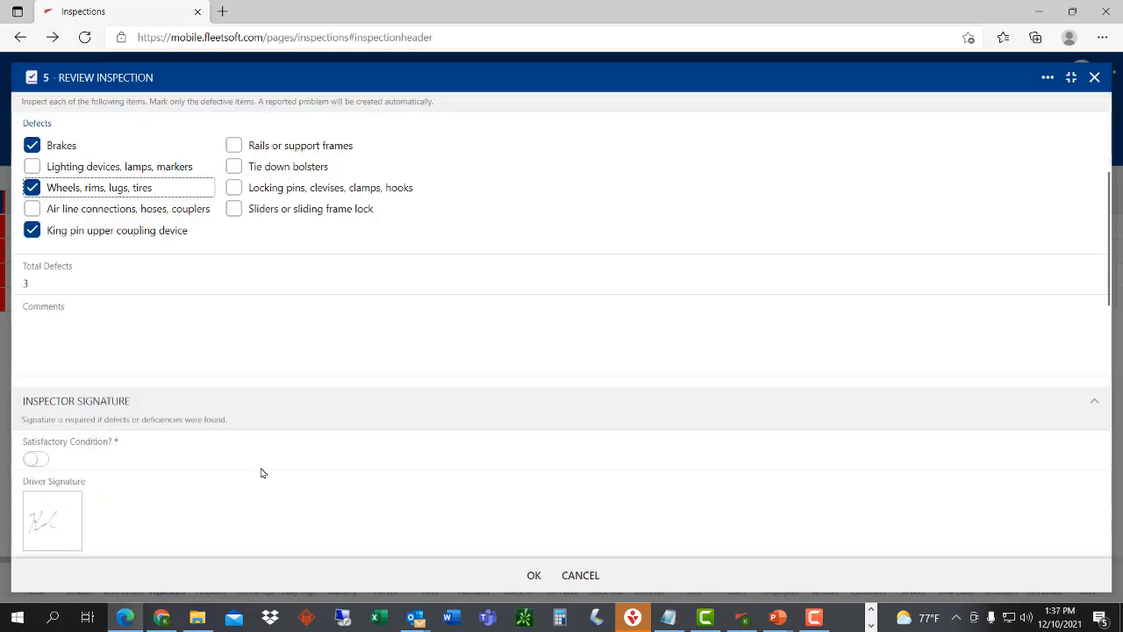
pyautogui.scroll(-1, 299, 440)
pyautogui.scroll(-4, 299, 441)
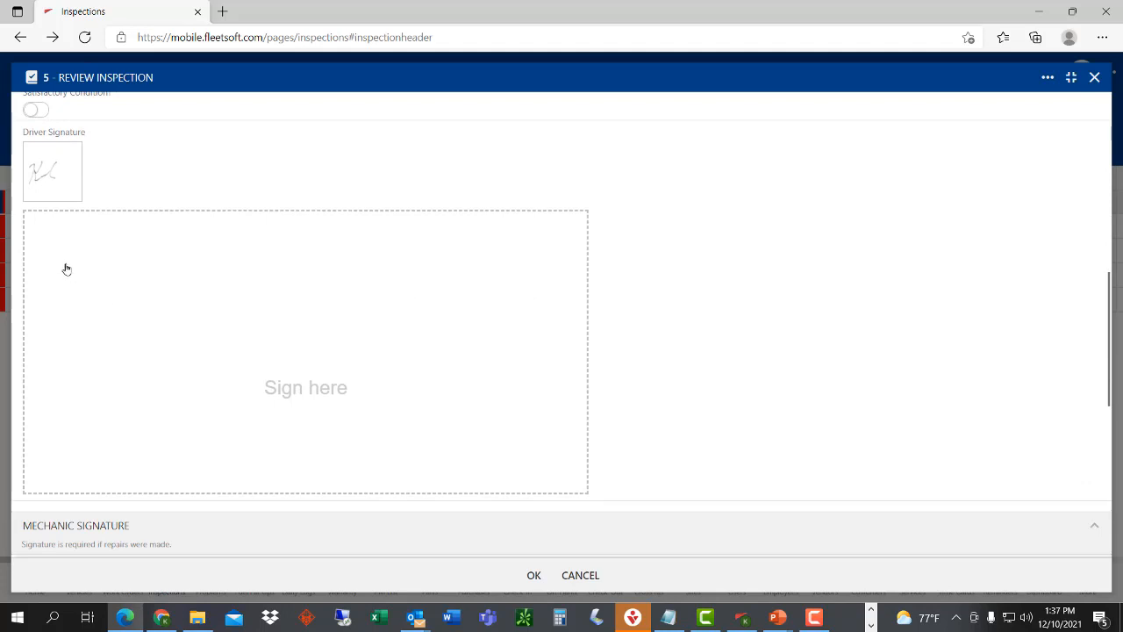
pyautogui.moveTo(65, 262); pyautogui.dragTo(68, 340)
pyautogui.moveTo(108, 254)
pyautogui.mouseDown()
pyautogui.moveTo(83, 313)
pyautogui.moveTo(125, 321)
pyautogui.moveTo(165, 270)
pyautogui.moveTo(166, 296)
pyautogui.mouseUp()
pyautogui.moveTo(295, 287)
pyautogui.mouseDown()
pyautogui.moveTo(236, 341)
pyautogui.moveTo(294, 295)
pyautogui.mouseUp()
pyautogui.click(305, 341)
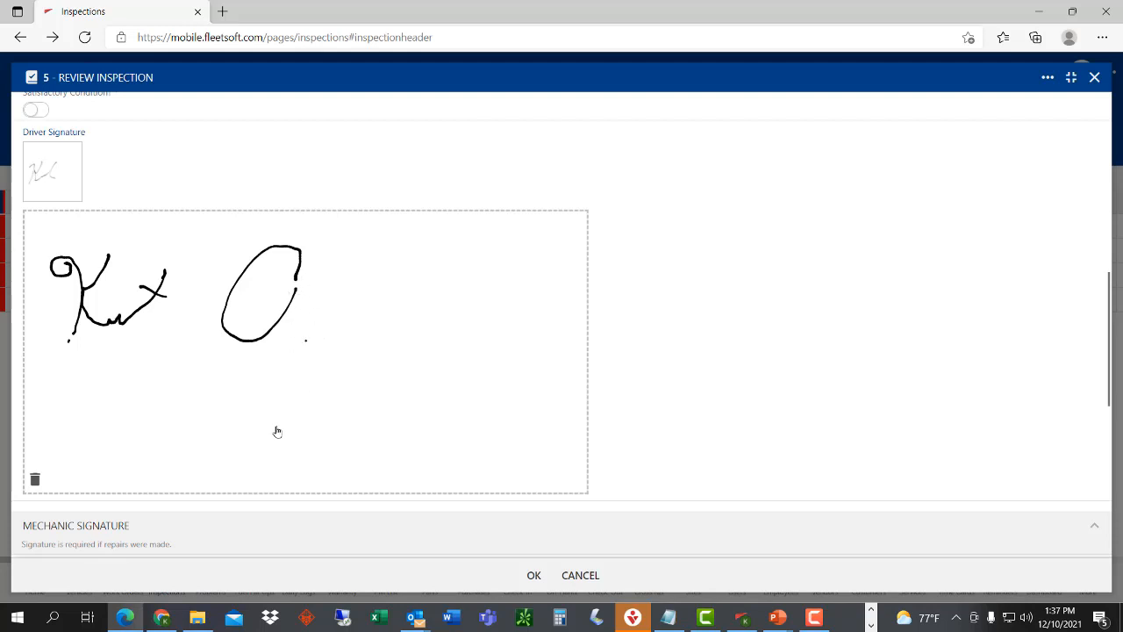
# - Save inspection 5, which now shows 3 total defects in the list
pyautogui.scroll(-3, 286, 471)
pyautogui.scroll(-3, 286, 469)
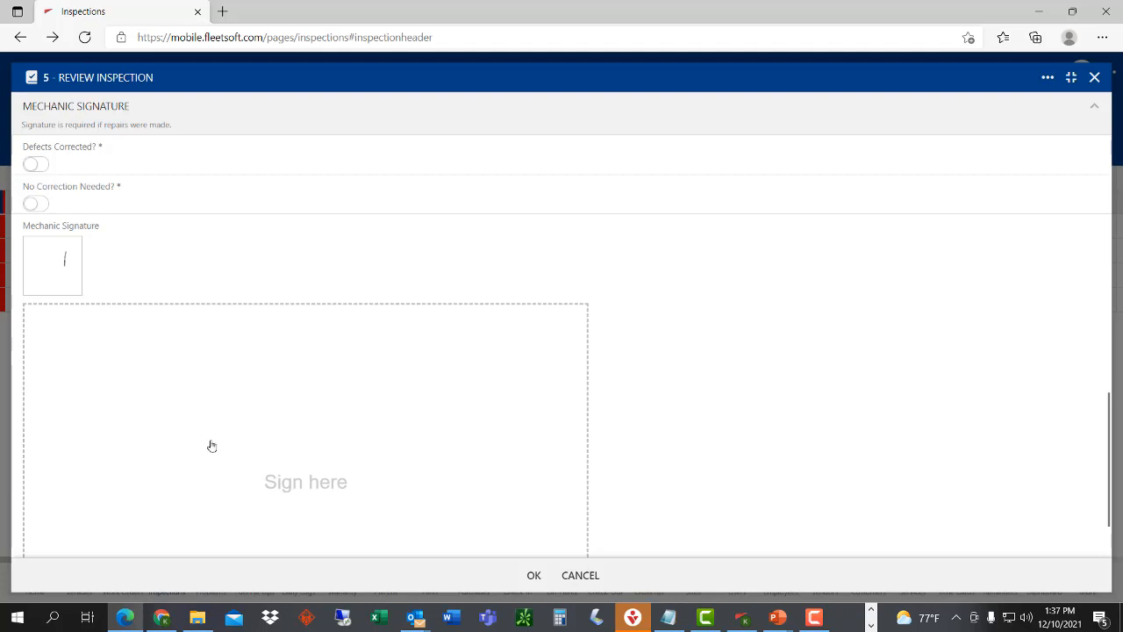
pyautogui.scroll(-2, 328, 474)
pyautogui.click(533, 575)
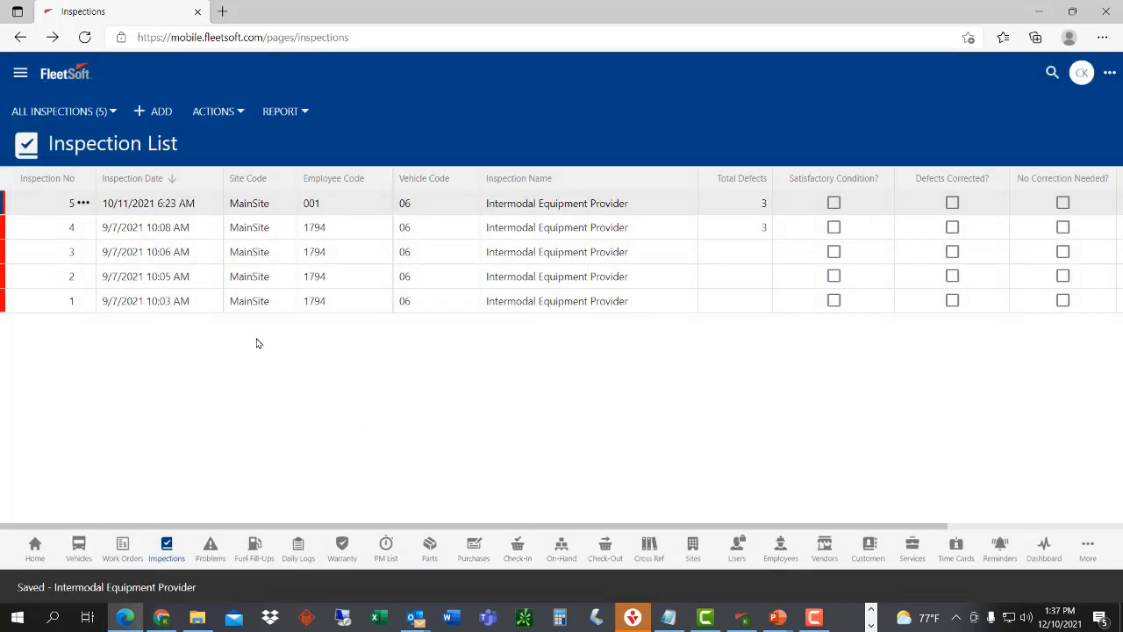
# - Open the Problems list and view the actions for the new Missing lug nut problem
pyautogui.click(219, 584)
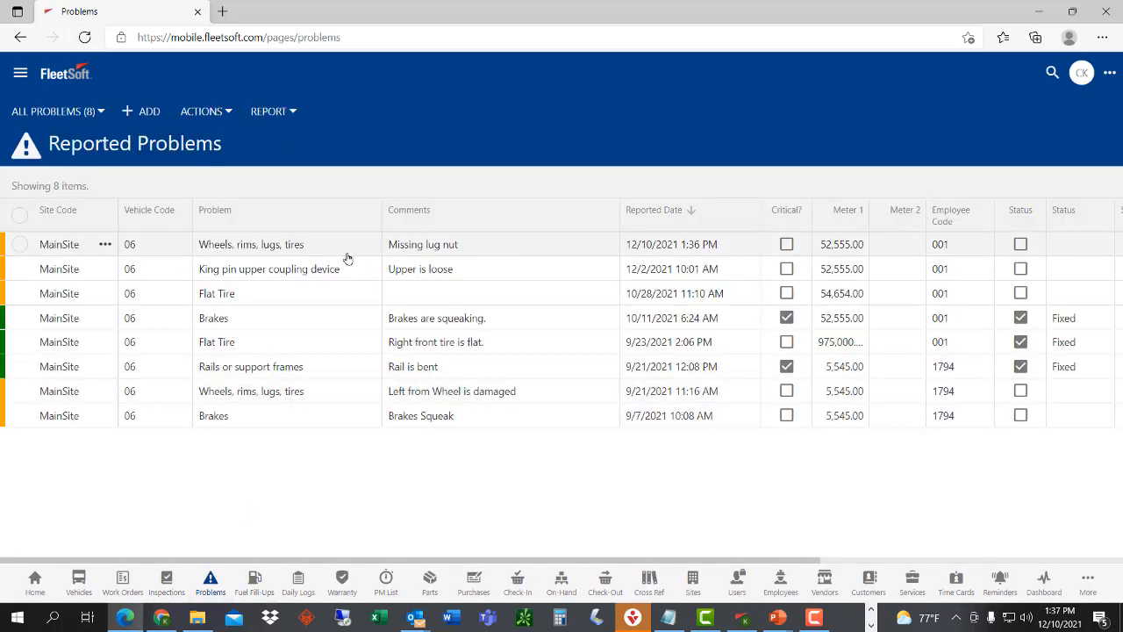
pyautogui.click(105, 245)
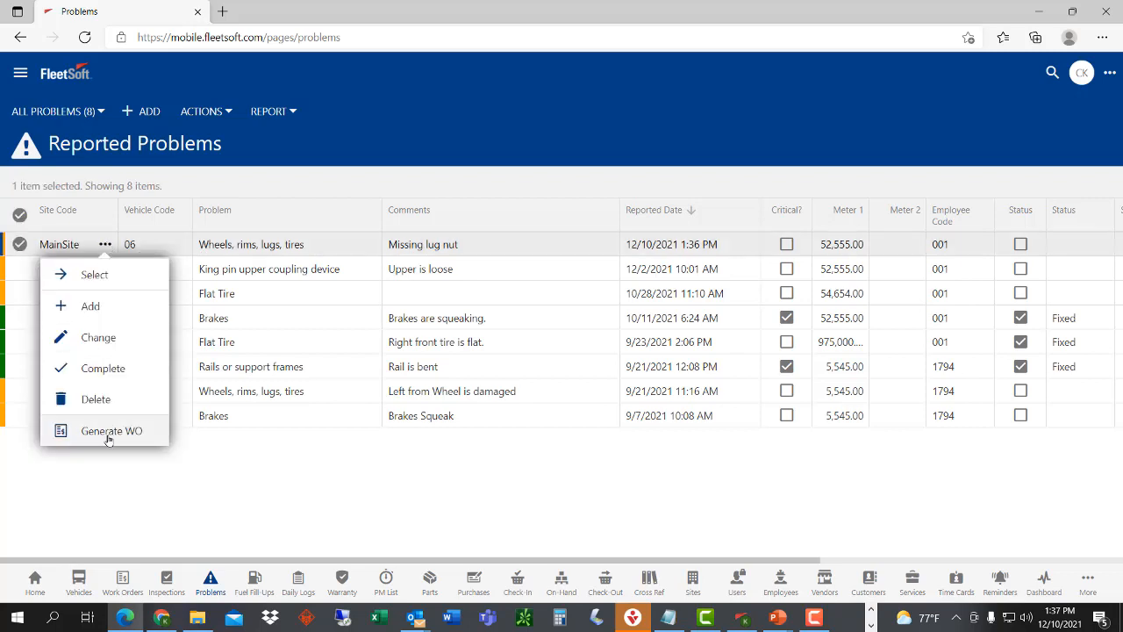
pyautogui.click(332, 480)
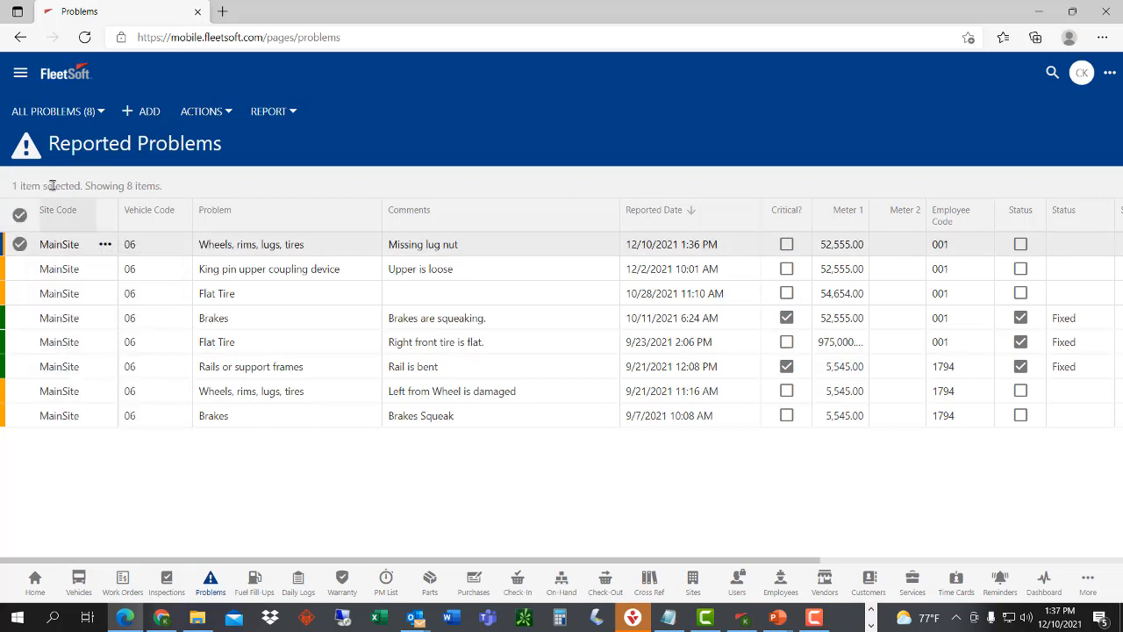
# - Filter the problems to Incomplete Problems, switch back to All Problems, then open Sites
pyautogui.click(70, 115)
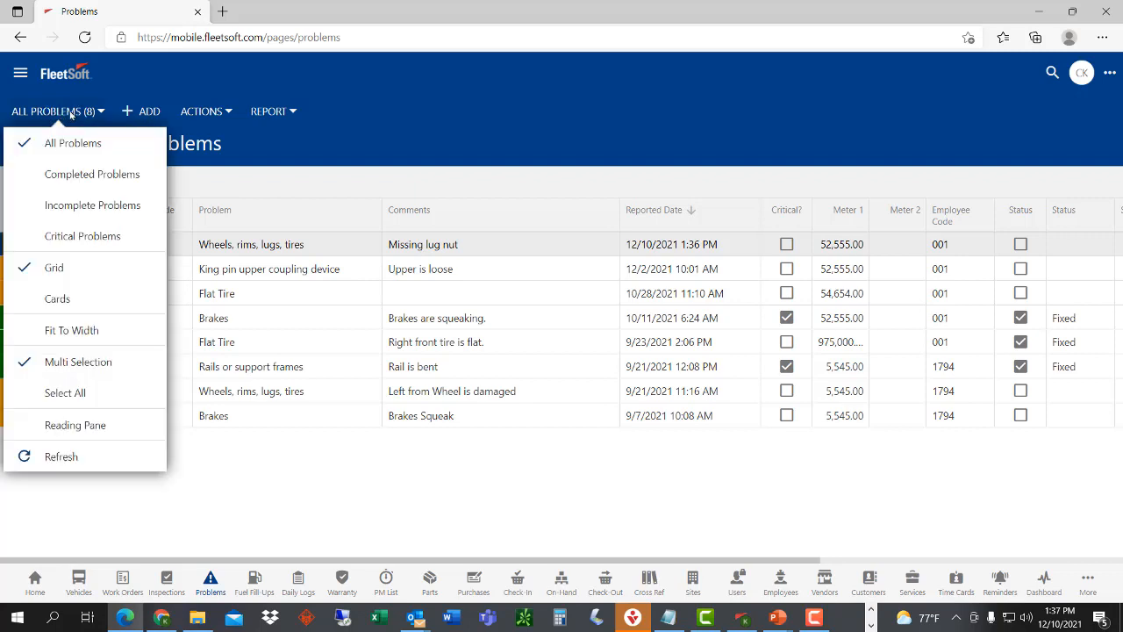
pyautogui.click(92, 207)
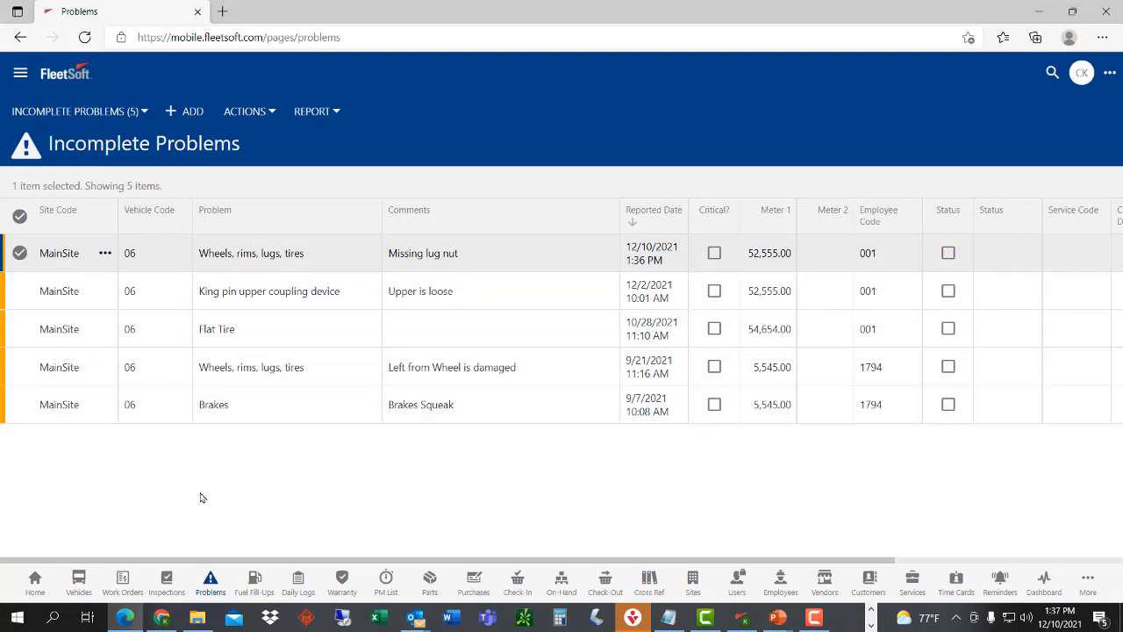
pyautogui.click(87, 114)
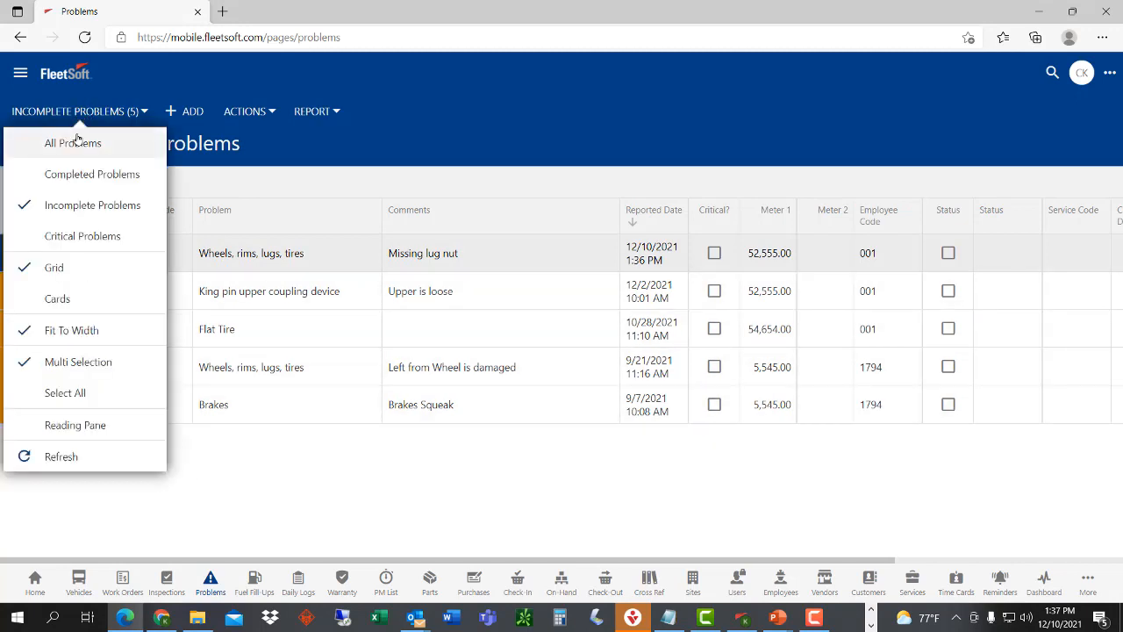
pyautogui.click(73, 143)
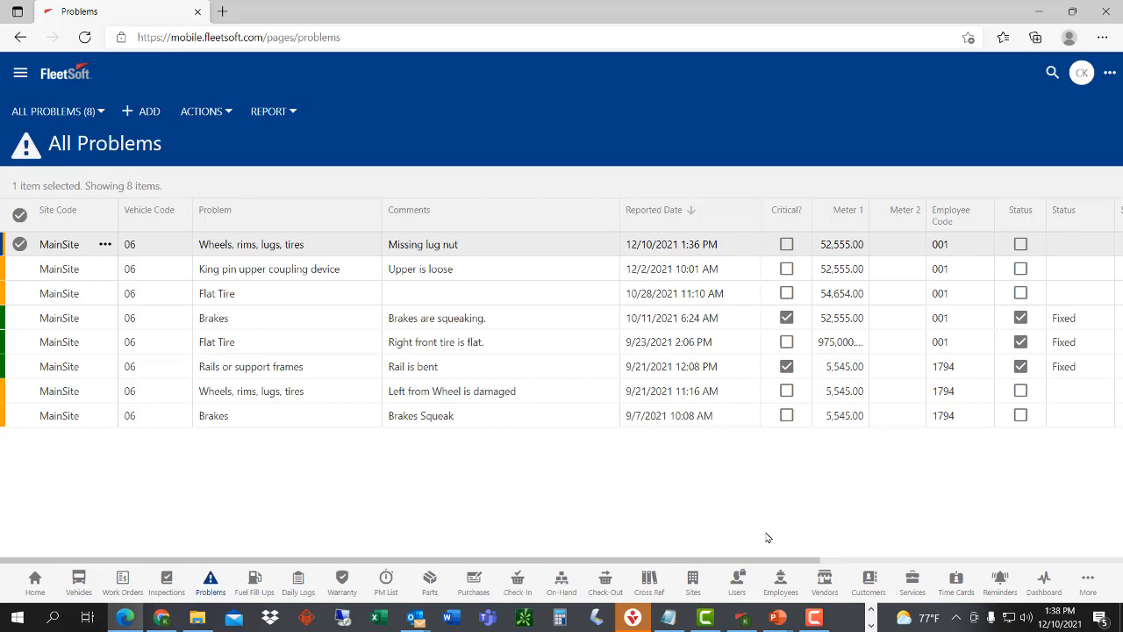
pyautogui.click(693, 580)
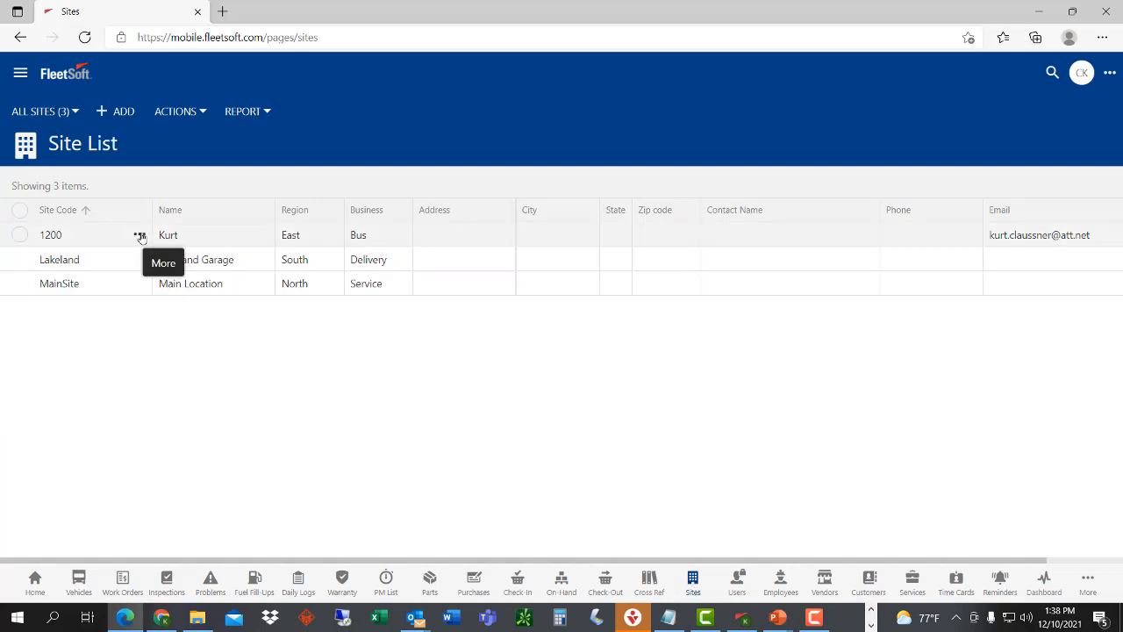
# - View site 1200's QuickBooks settings, cancel unchanged, then show work order 31's actions
pyautogui.click(139, 235)
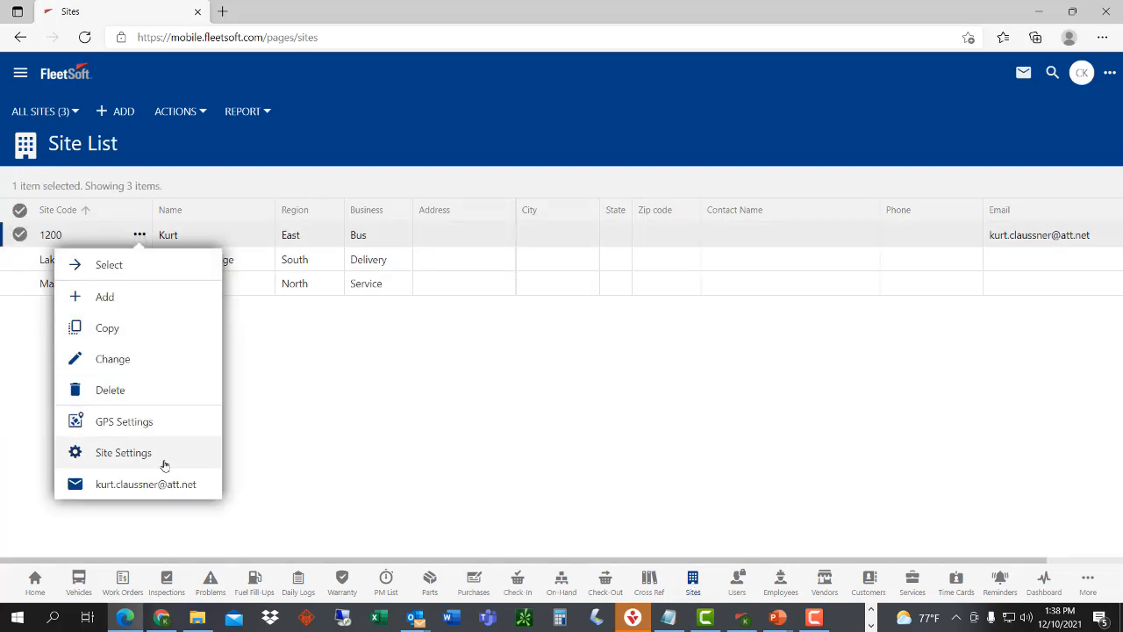
pyautogui.click(123, 452)
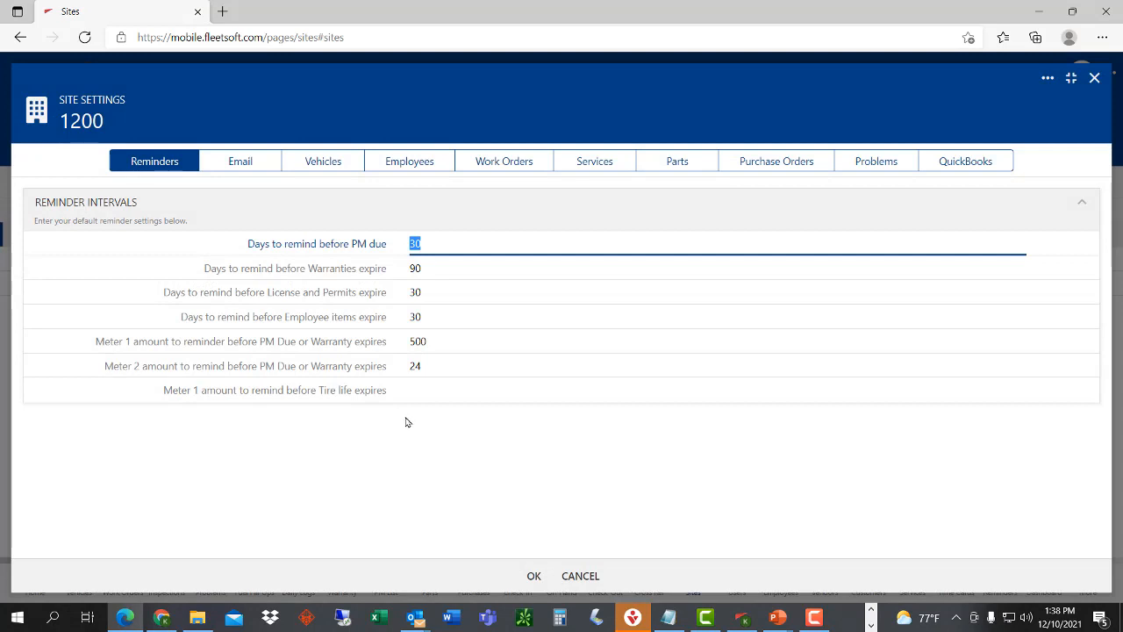
pyautogui.click(959, 166)
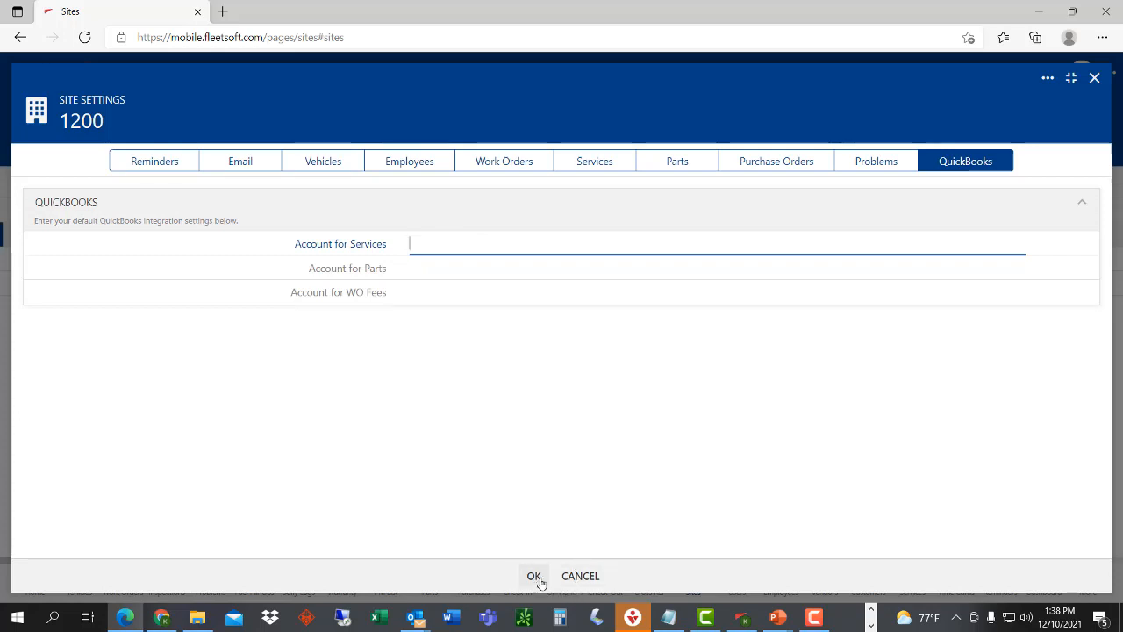
pyautogui.click(592, 583)
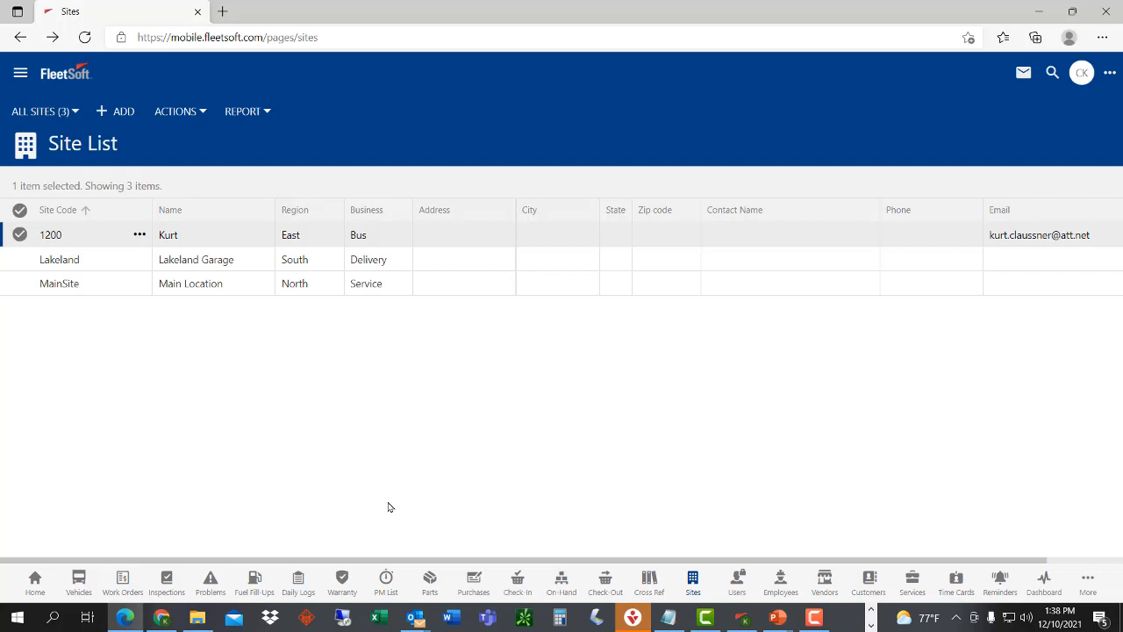
pyautogui.click(122, 583)
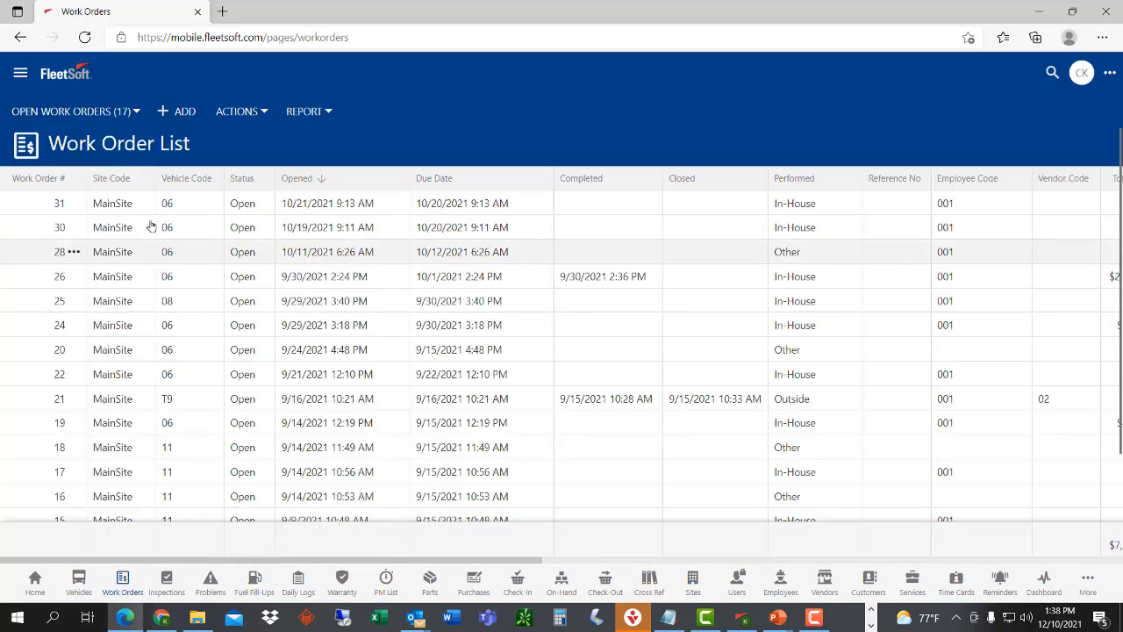
pyautogui.click(74, 205)
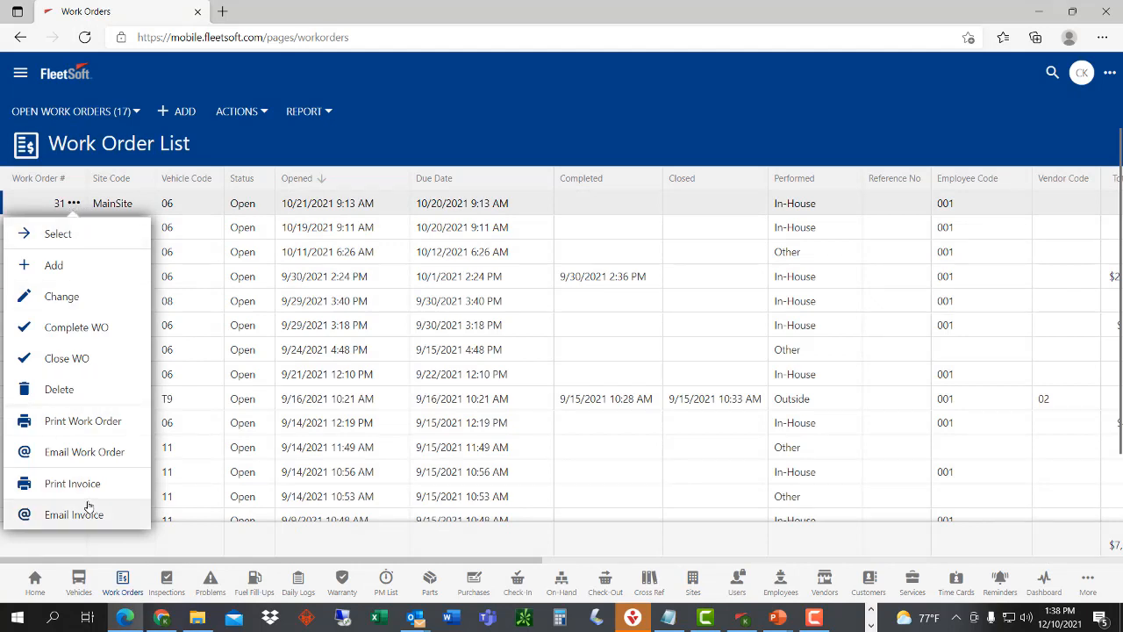
# - Switch to All Invoices, view invoice 31's actions without running any, then go to Vehicles
pyautogui.click(96, 115)
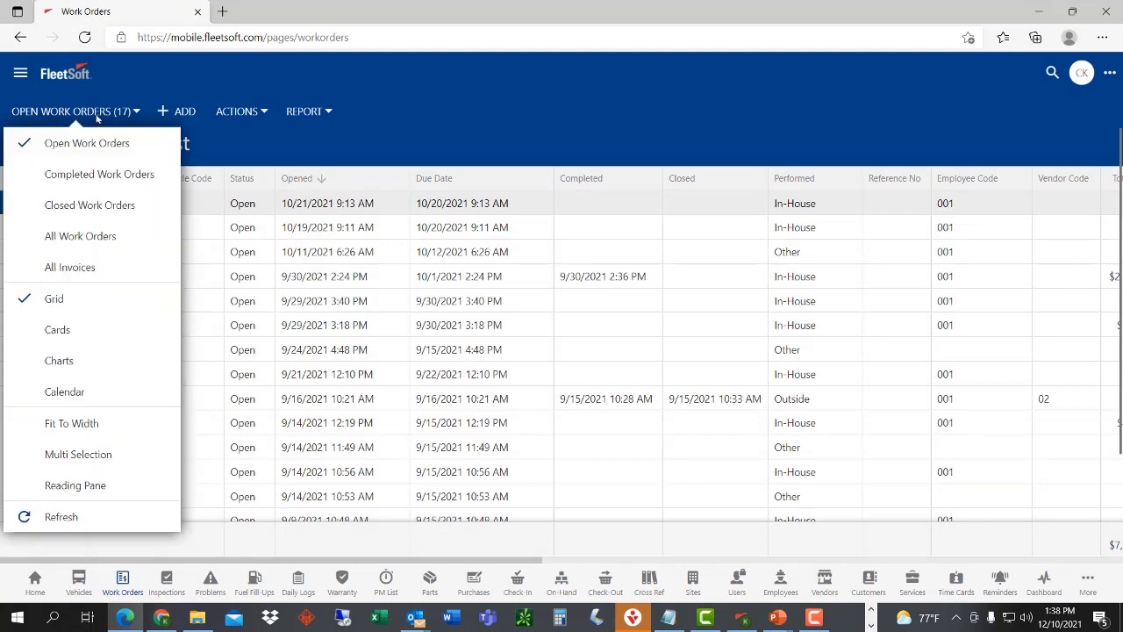
pyautogui.click(77, 265)
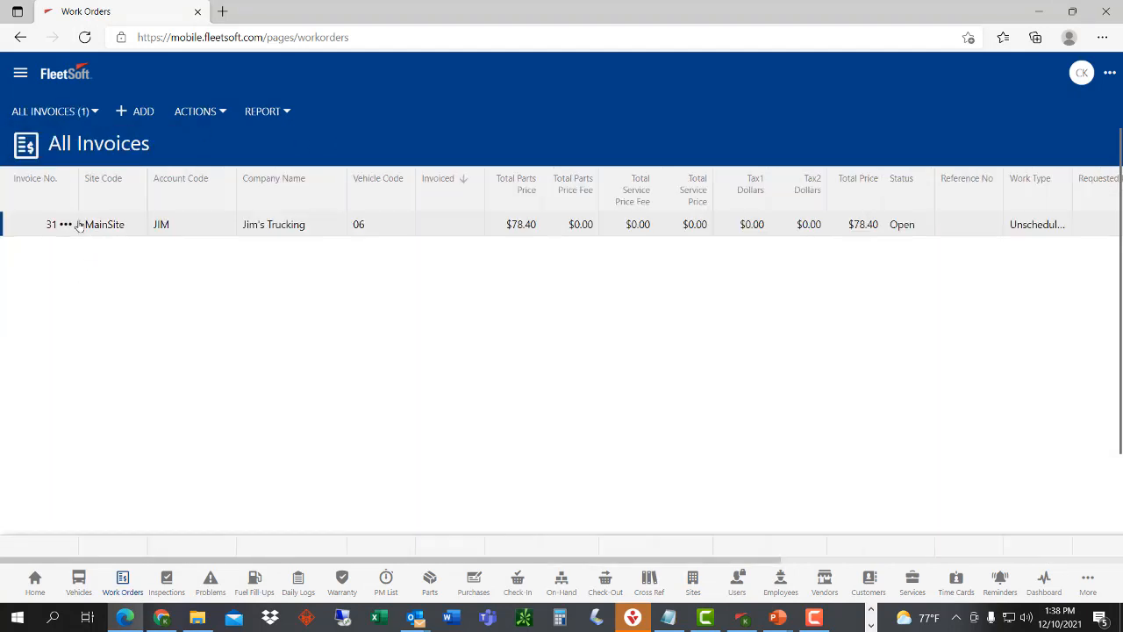
pyautogui.click(65, 224)
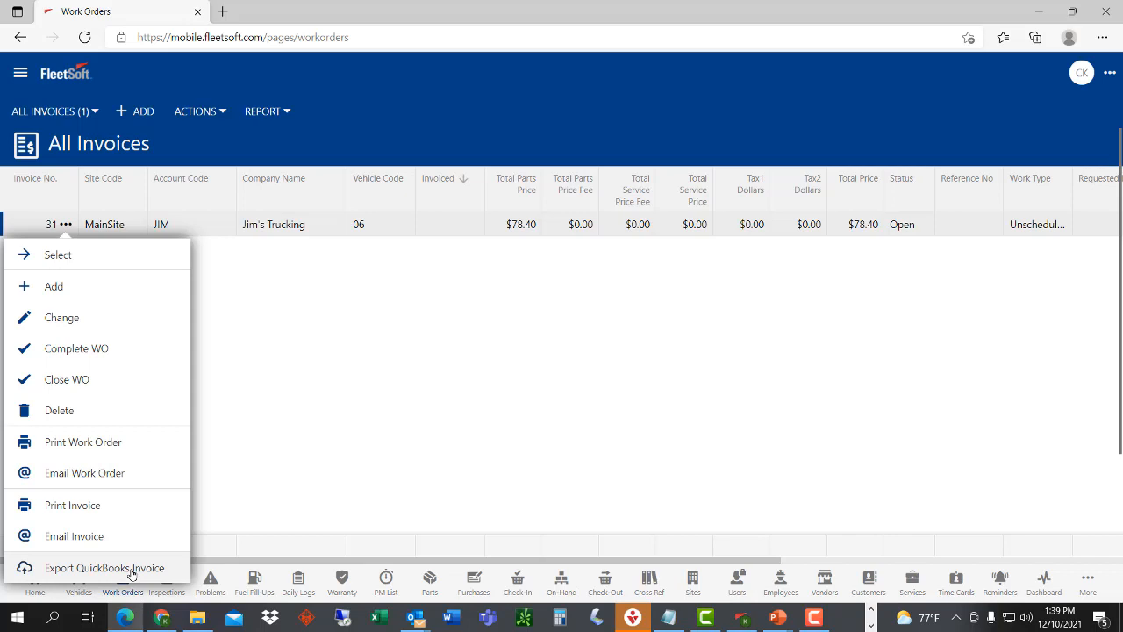
pyautogui.click(330, 377)
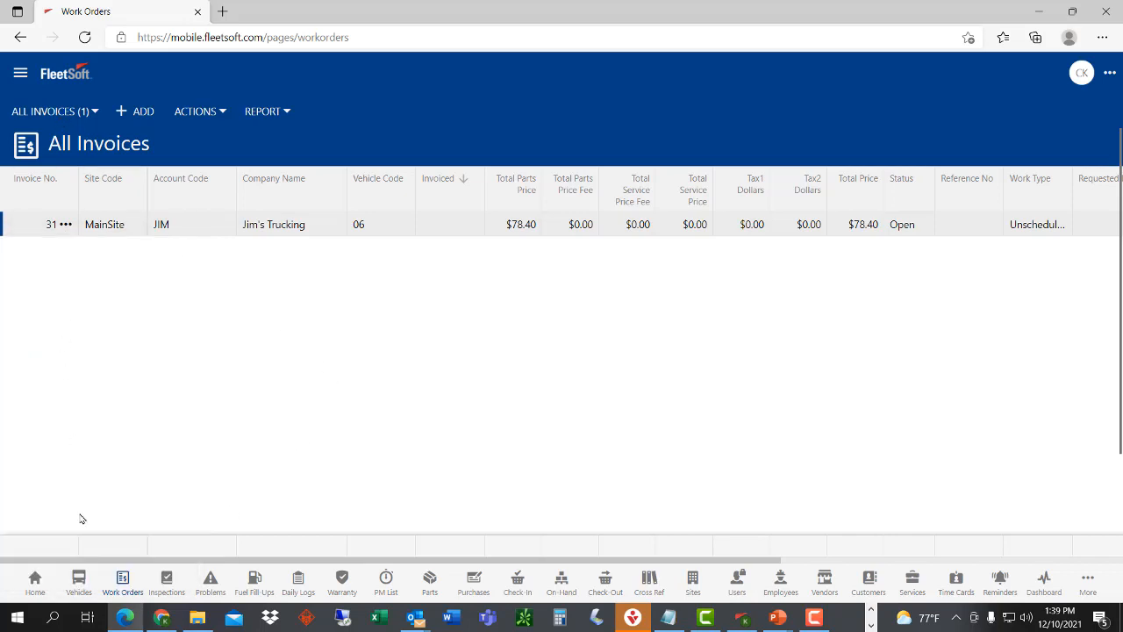
pyautogui.click(81, 582)
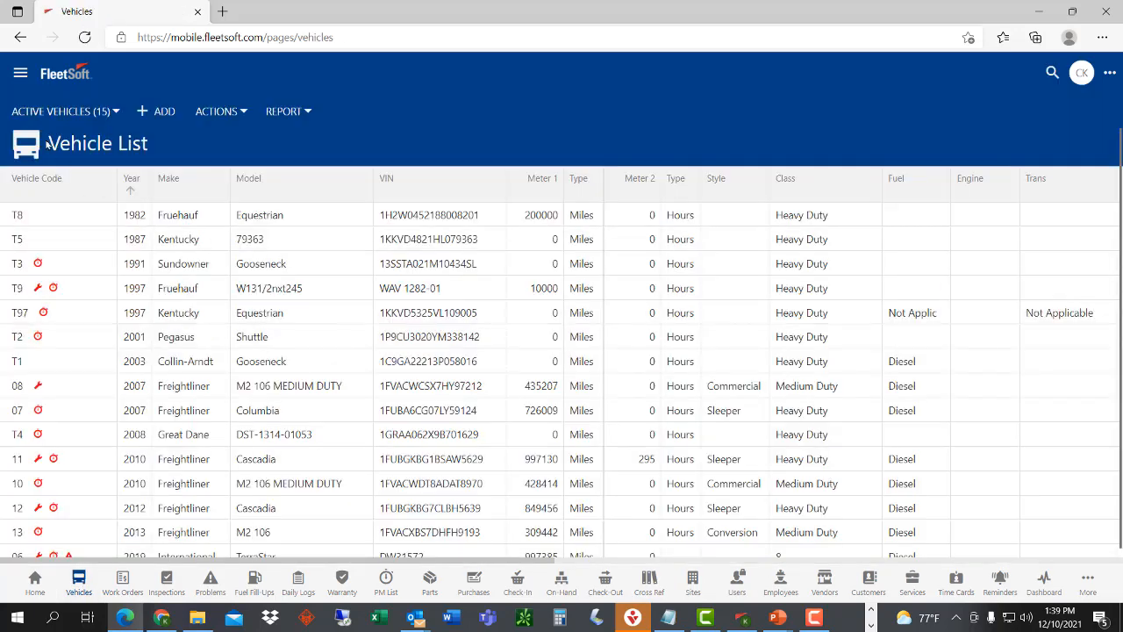
# - Change the vehicle view from Active Vehicles to All Vehicles, then go to Users
pyautogui.click(54, 111)
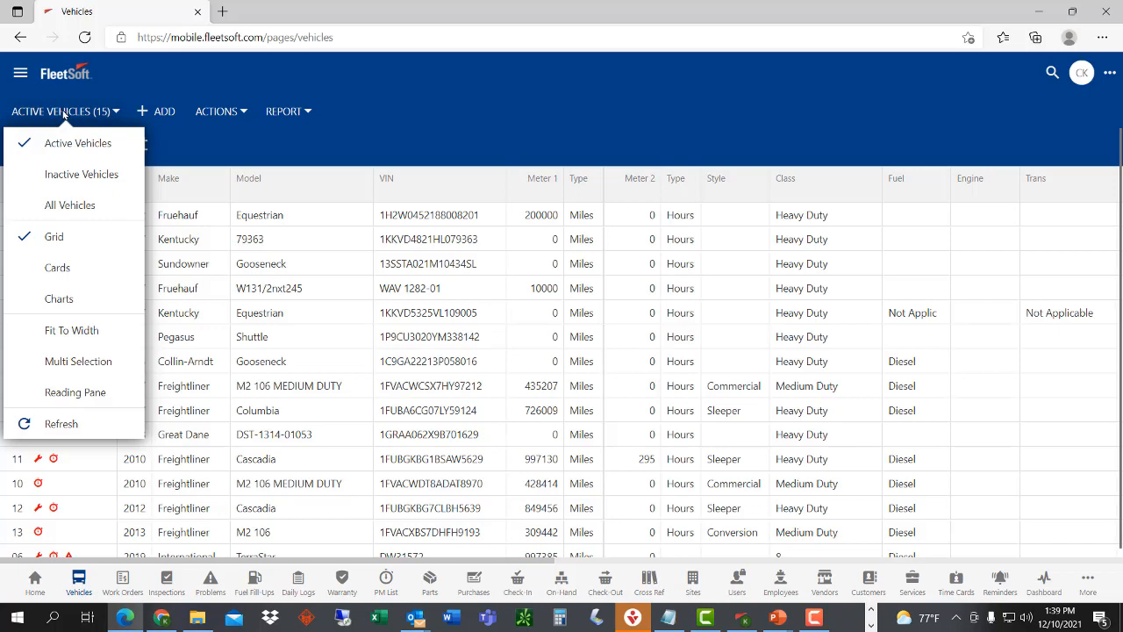
pyautogui.click(70, 204)
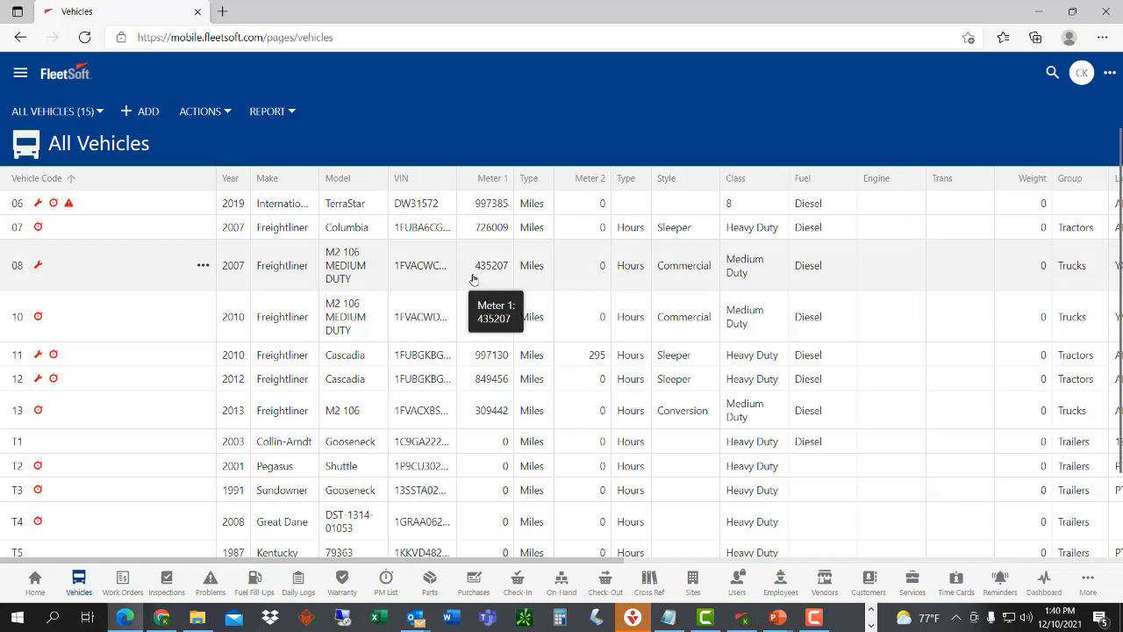
pyautogui.click(738, 583)
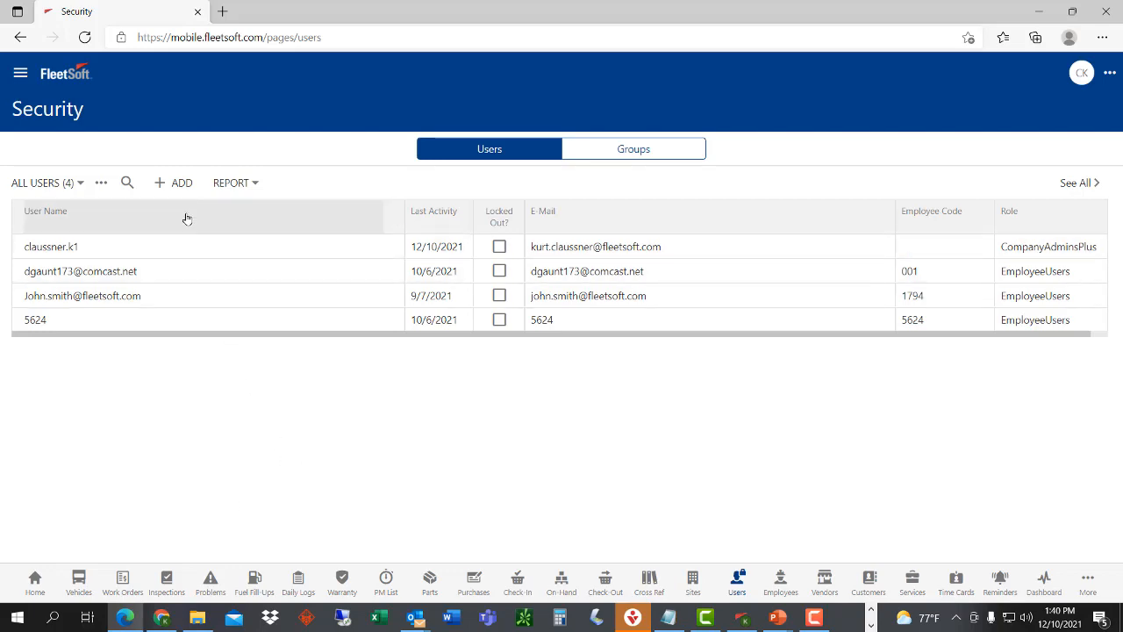
# - Start a new user, browse its permission checkboxes, and cancel without creating it
pyautogui.click(180, 186)
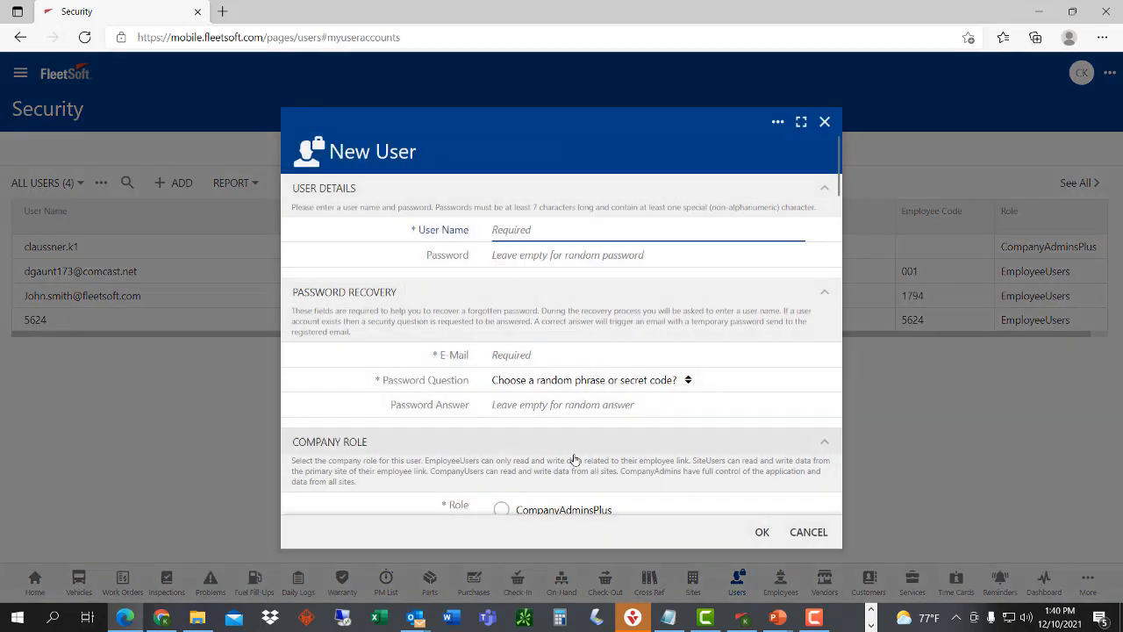
pyautogui.scroll(-2, 579, 452)
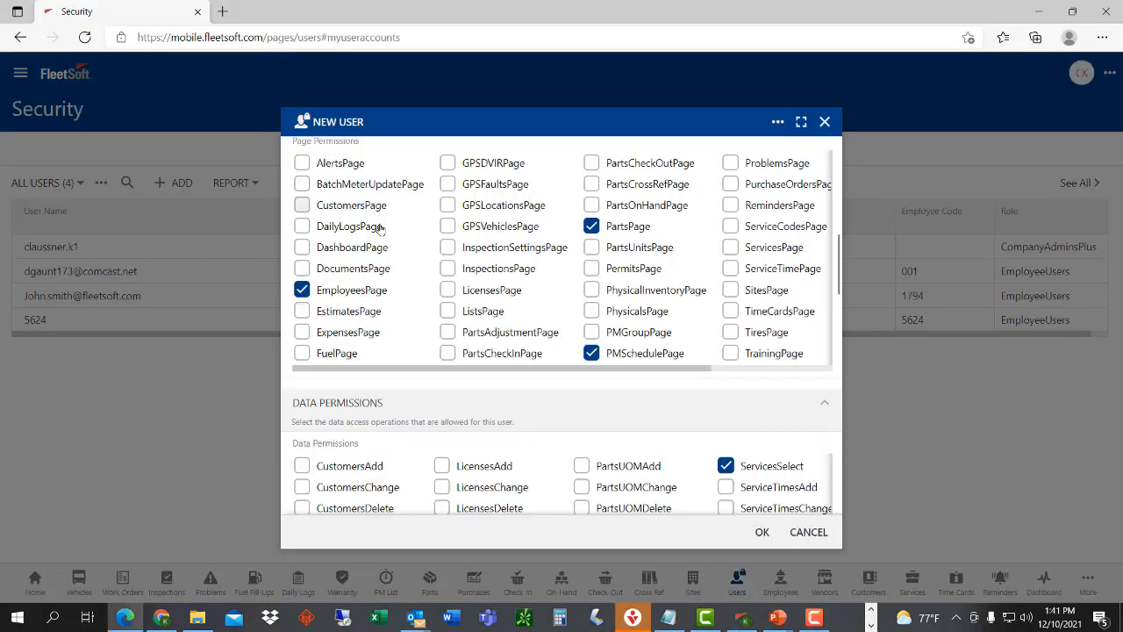
pyautogui.scroll(-5, 441, 265)
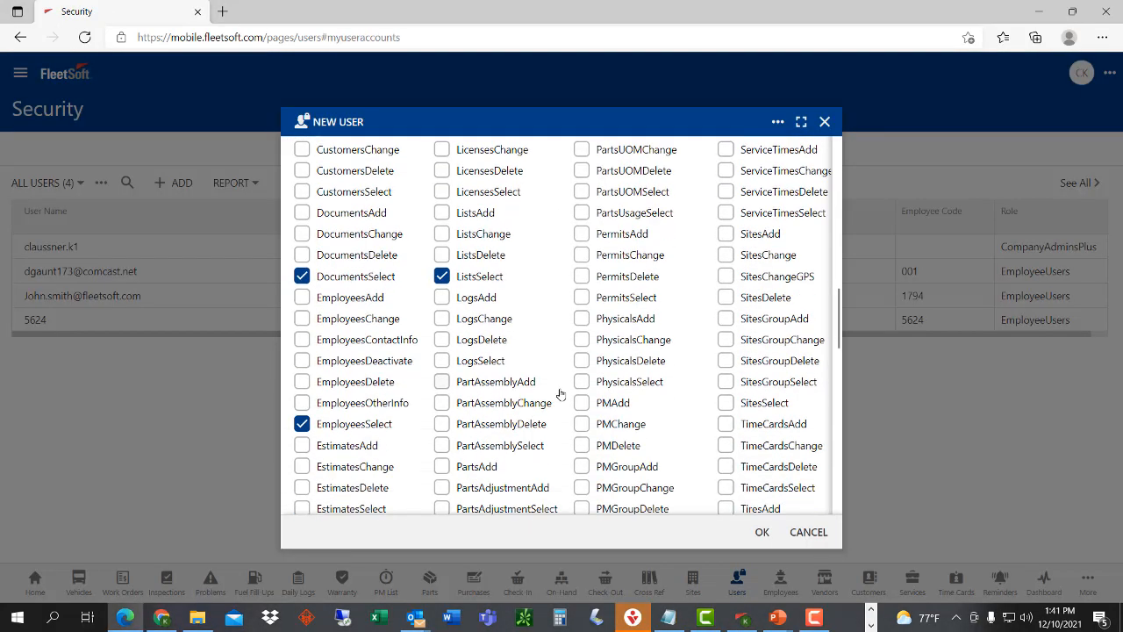
pyautogui.scroll(-3, 577, 447)
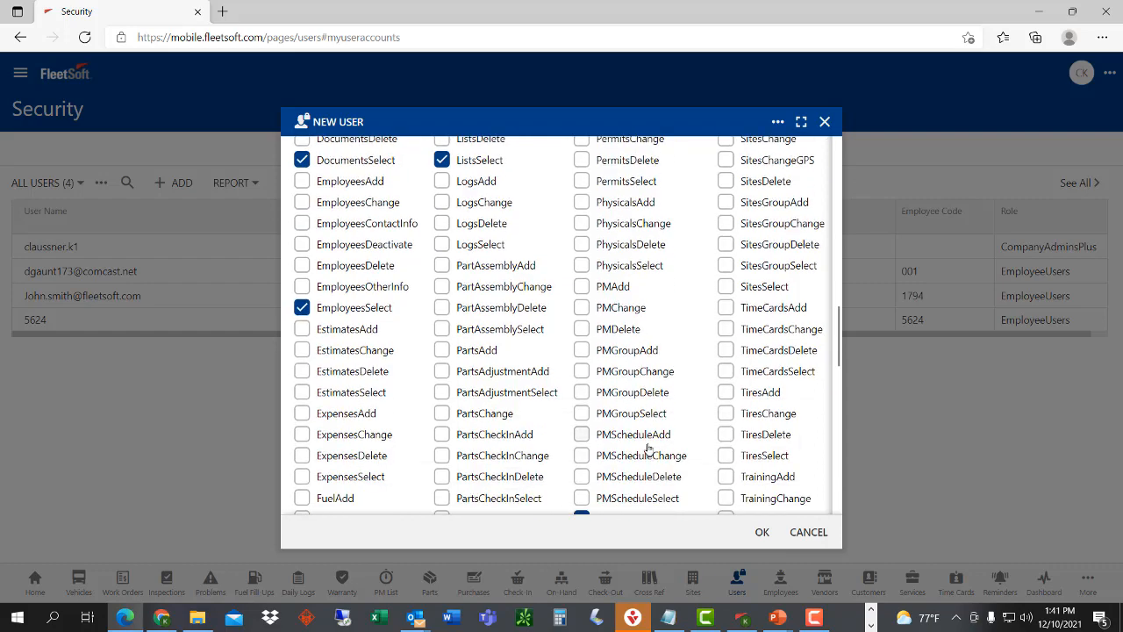
pyautogui.scroll(1, 649, 450)
pyautogui.scroll(-2, 649, 450)
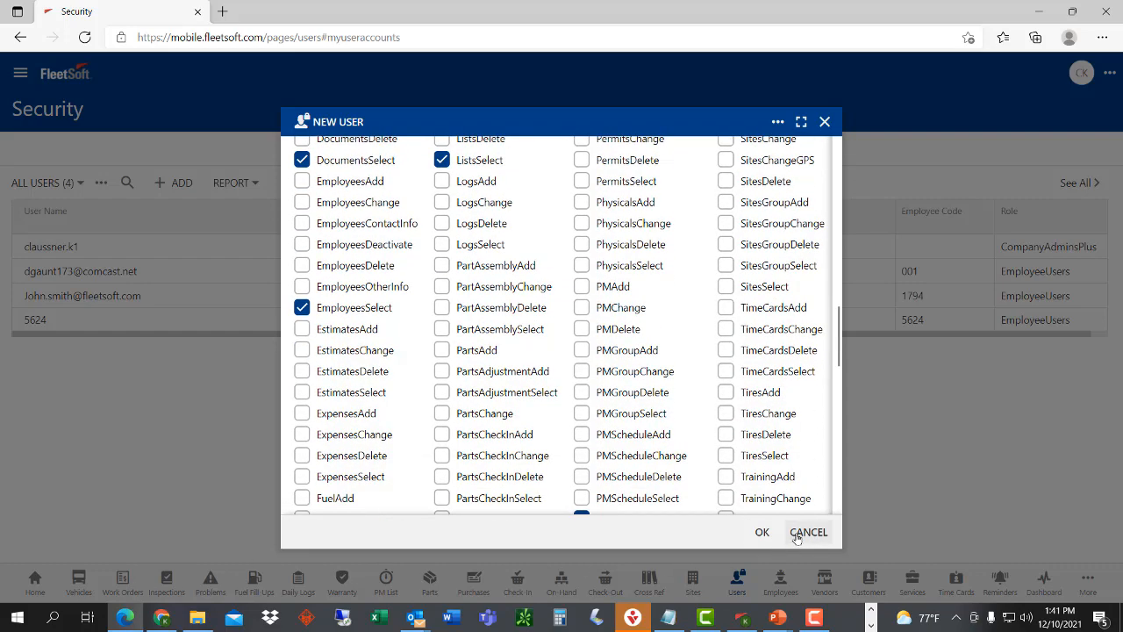
pyautogui.click(806, 532)
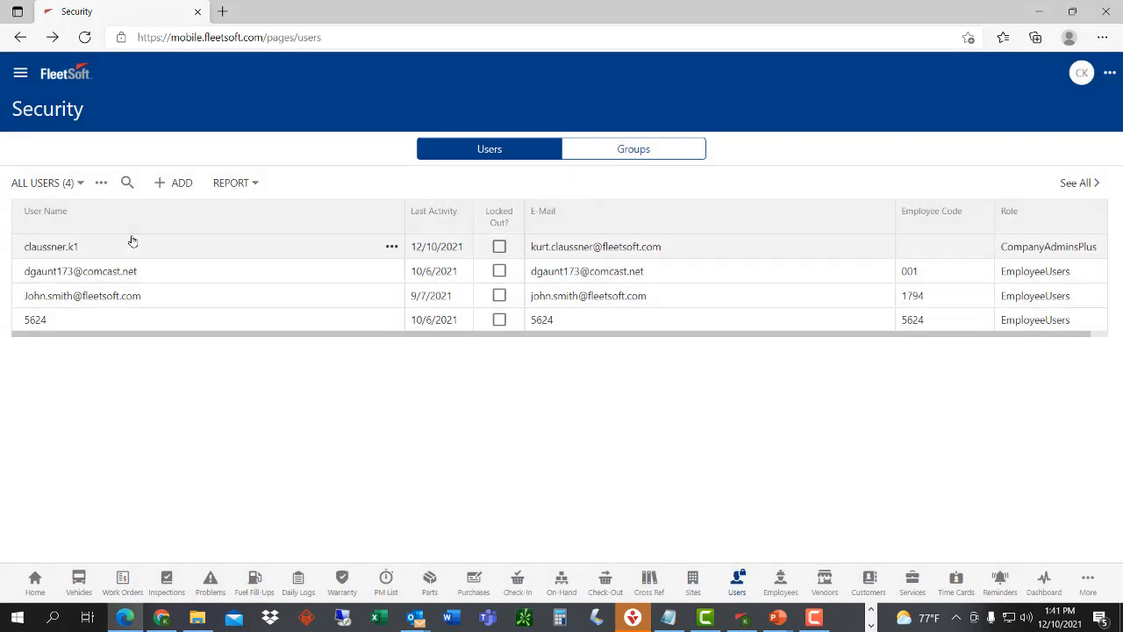
pyautogui.click(20, 73)
# - Switch the interface language to Spanish and dismiss the browser's translate offer
pyautogui.scroll(-5, 127, 526)
pyautogui.click(128, 592)
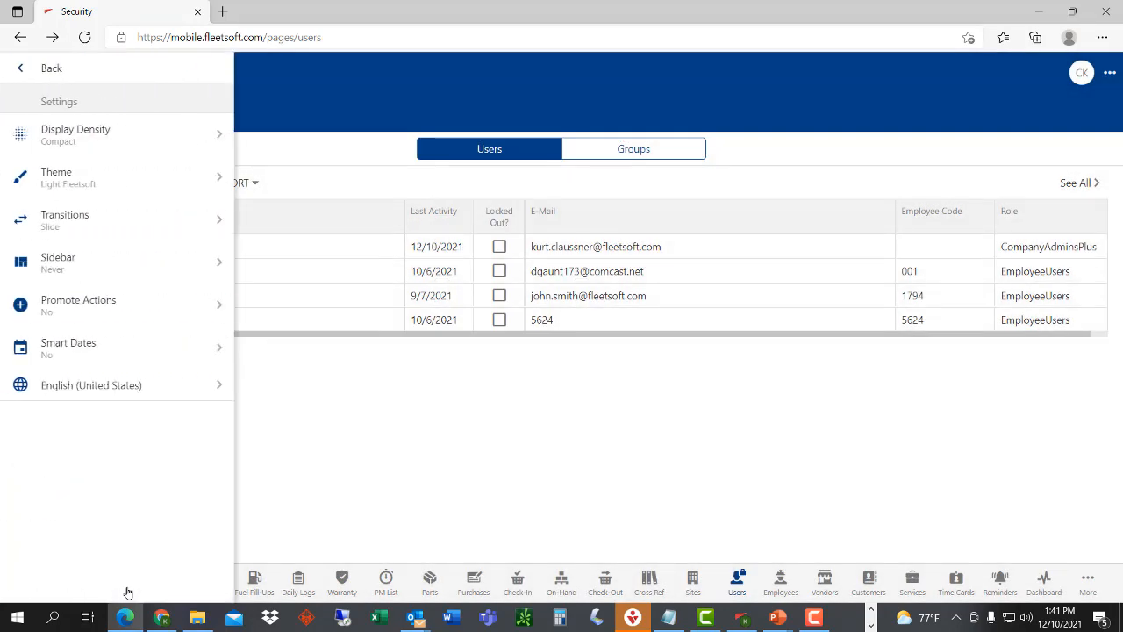
pyautogui.click(132, 388)
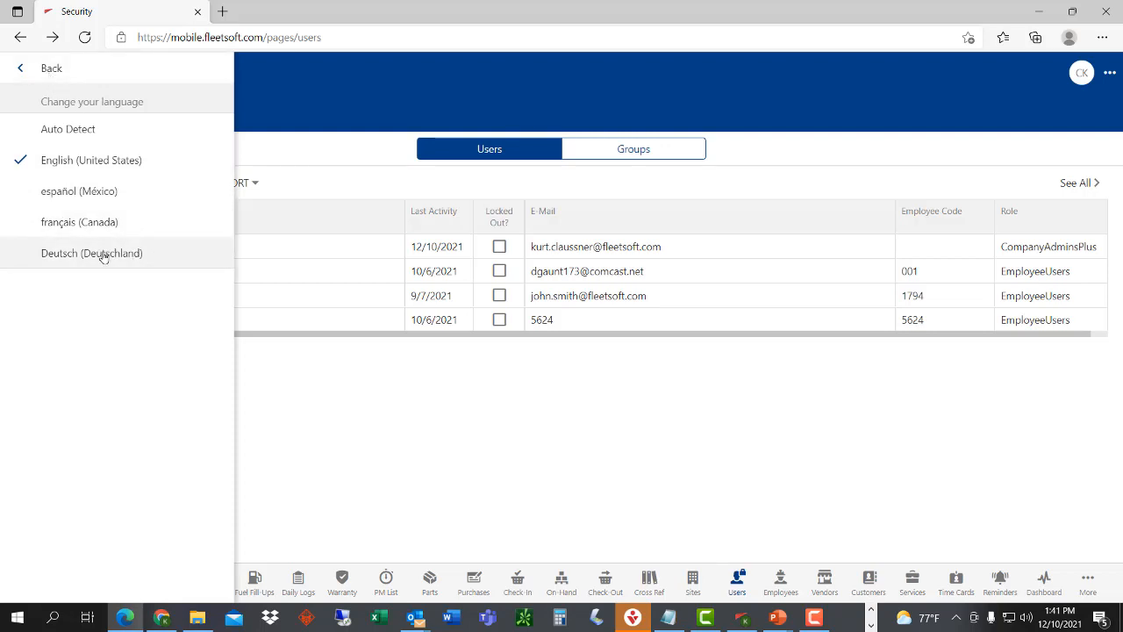
pyautogui.click(109, 195)
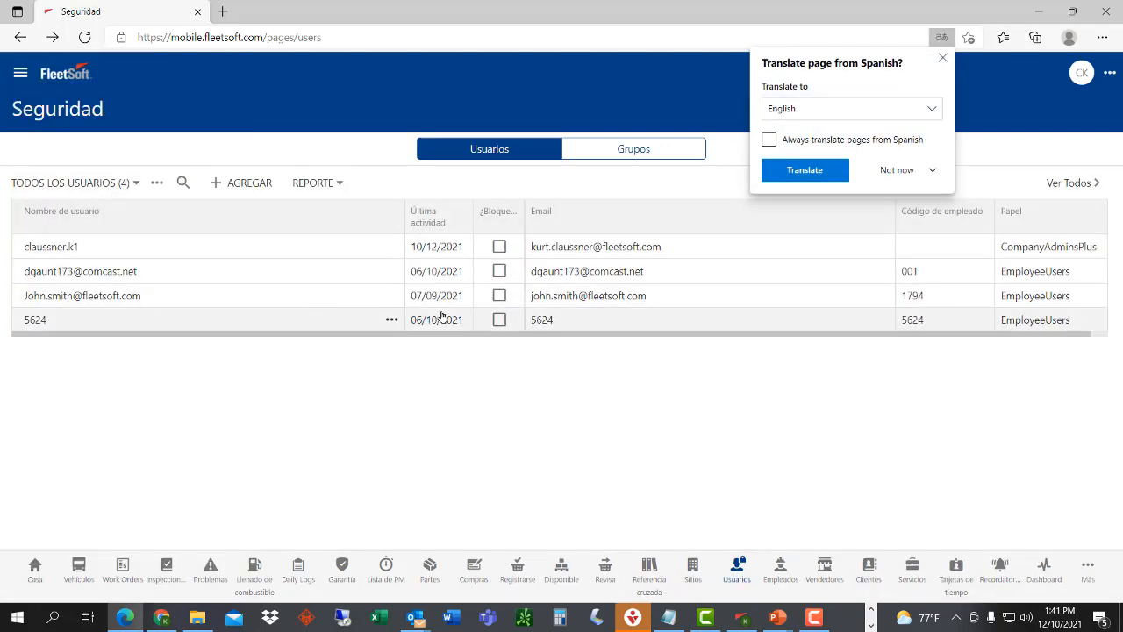
pyautogui.click(943, 58)
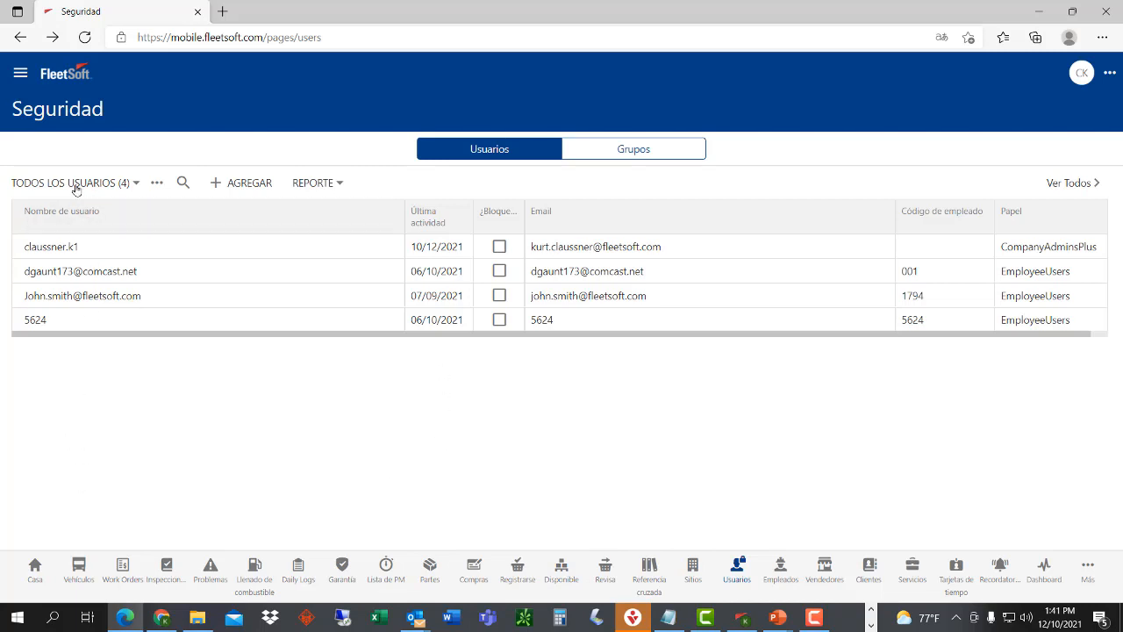
# - Change the interface language back to English (United States) in the app settings
pyautogui.click(22, 74)
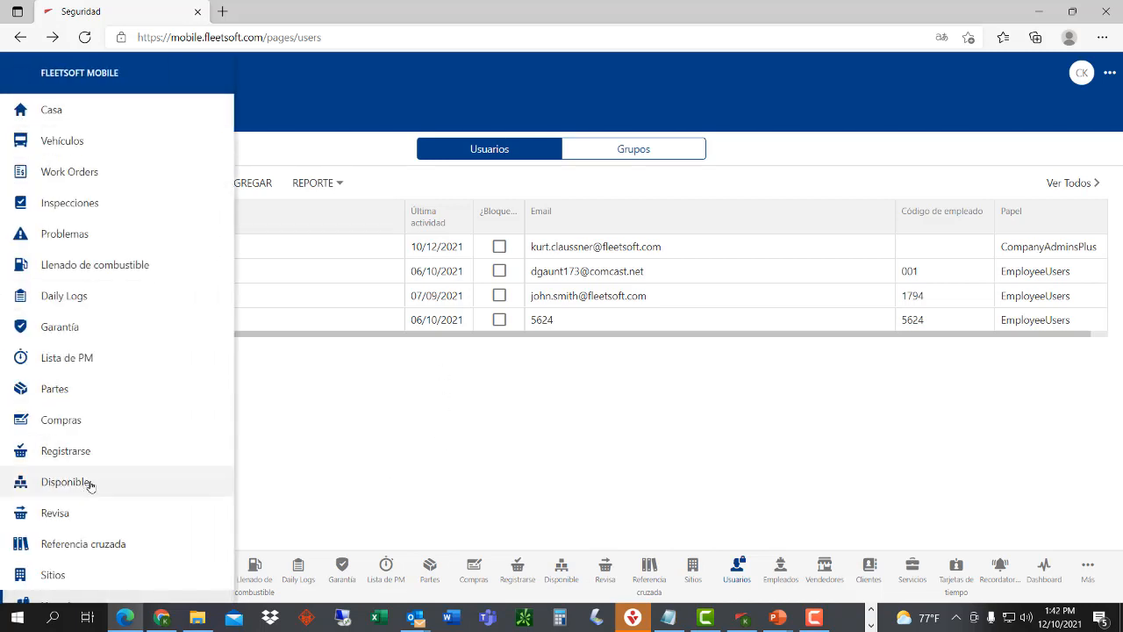
pyautogui.scroll(-5, 88, 483)
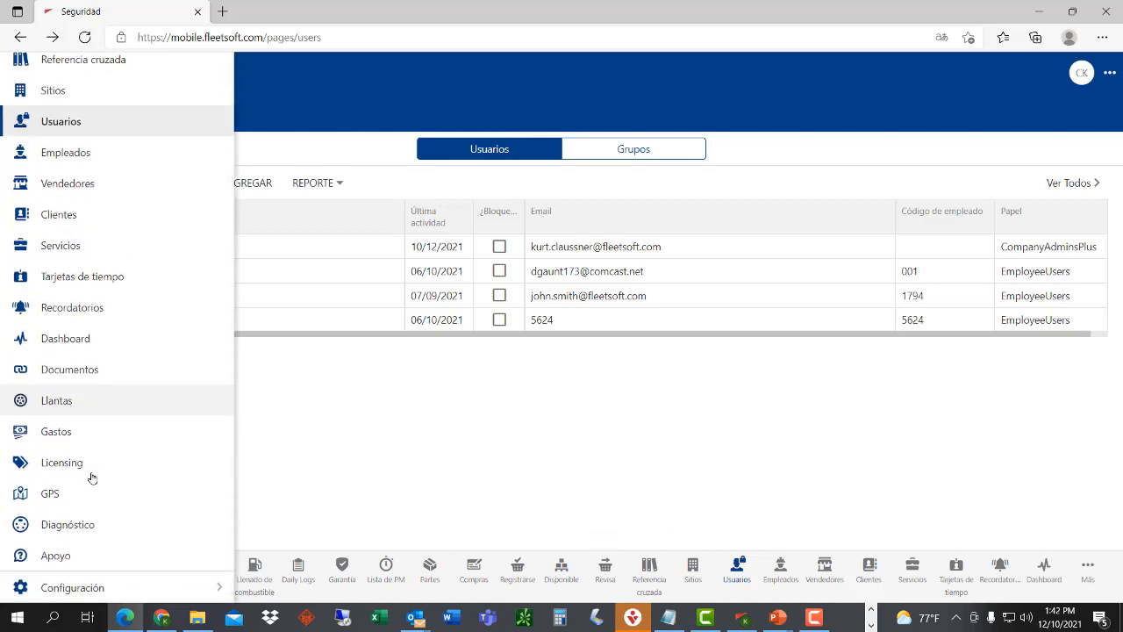
pyautogui.click(77, 586)
pyautogui.click(112, 393)
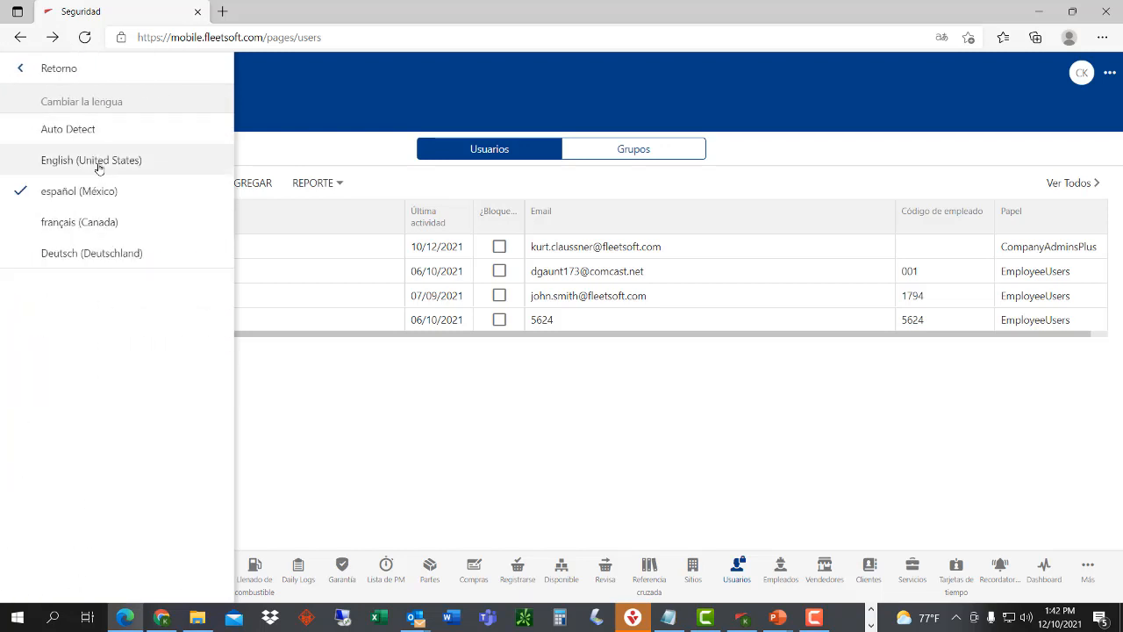
pyautogui.click(100, 163)
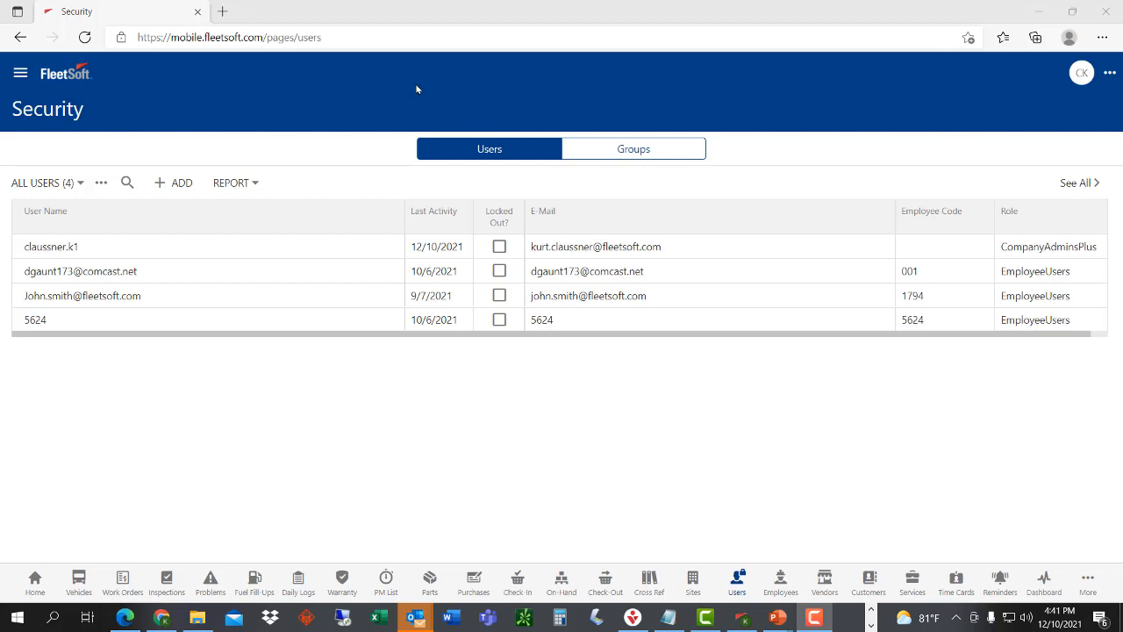
# - Open work order 31 for editing and open its service 0010 for change
pyautogui.click(119, 593)
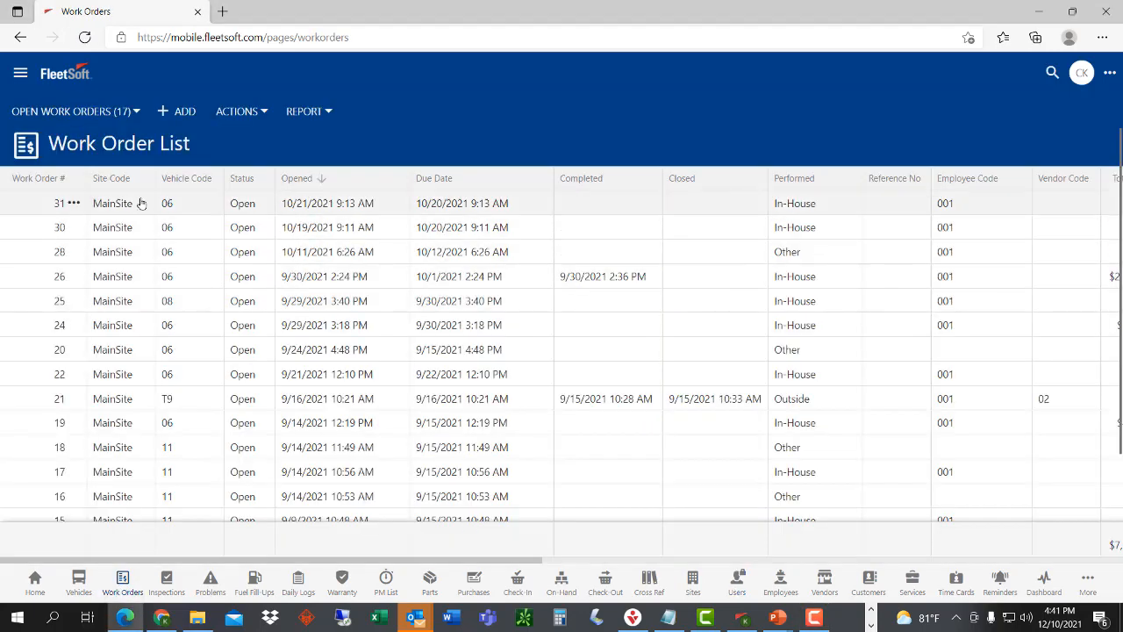
pyautogui.click(74, 203)
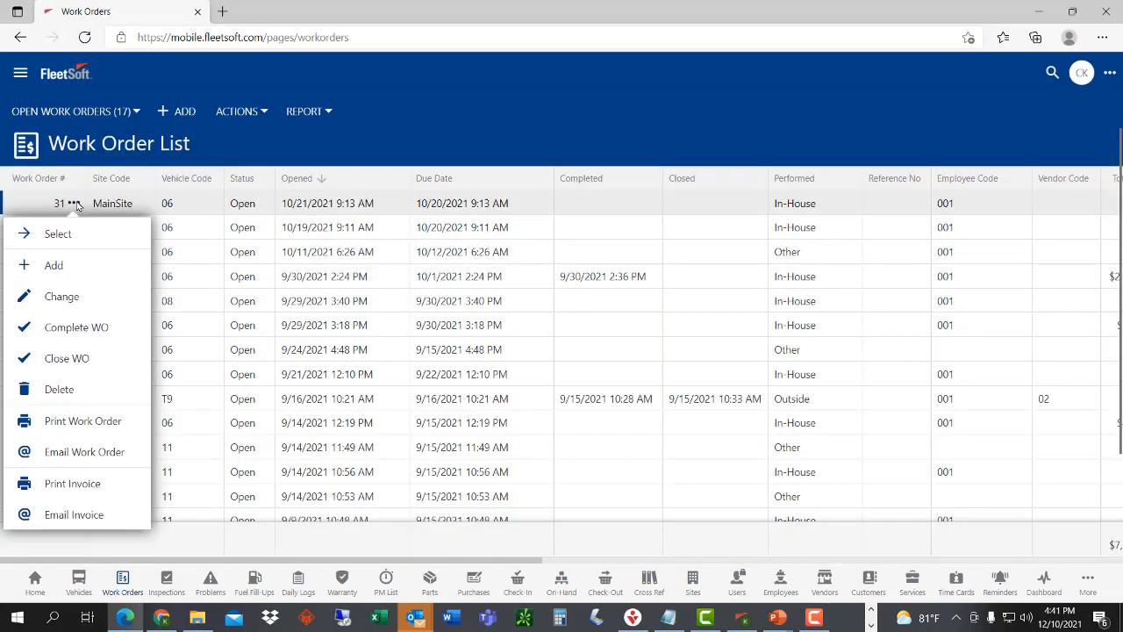
pyautogui.click(79, 300)
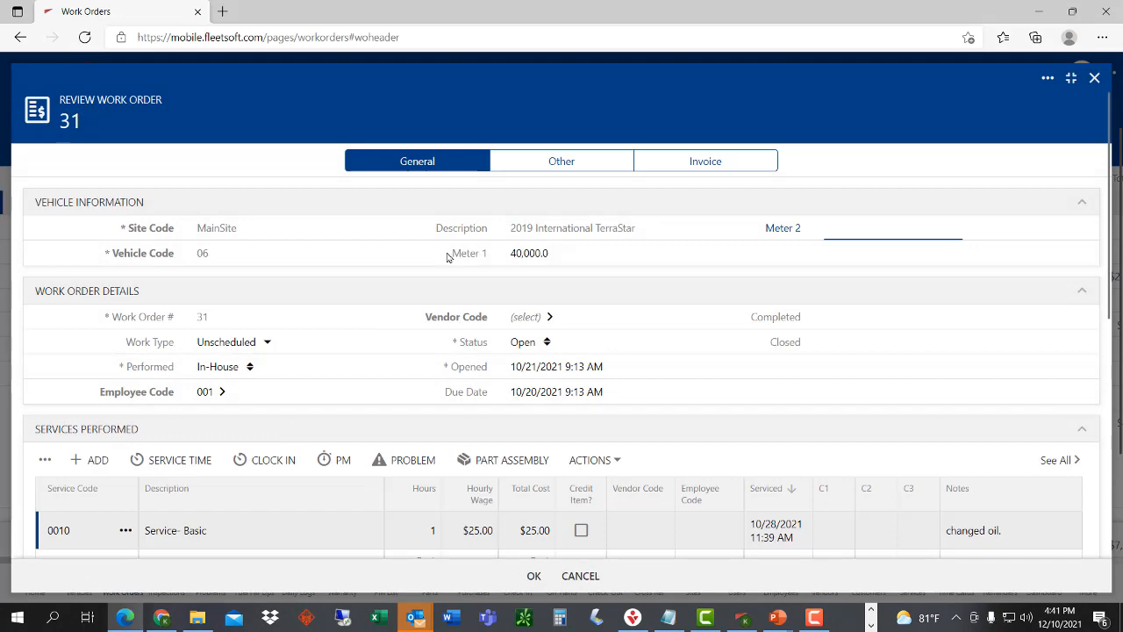
pyautogui.scroll(-3, 487, 360)
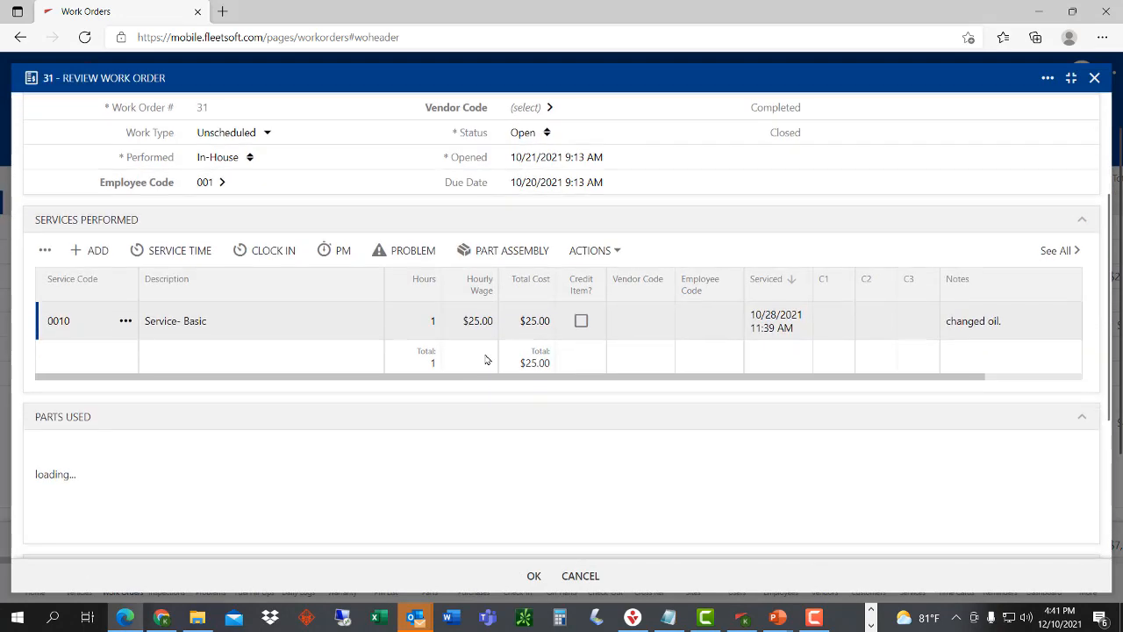
pyautogui.click(125, 321)
pyautogui.click(131, 414)
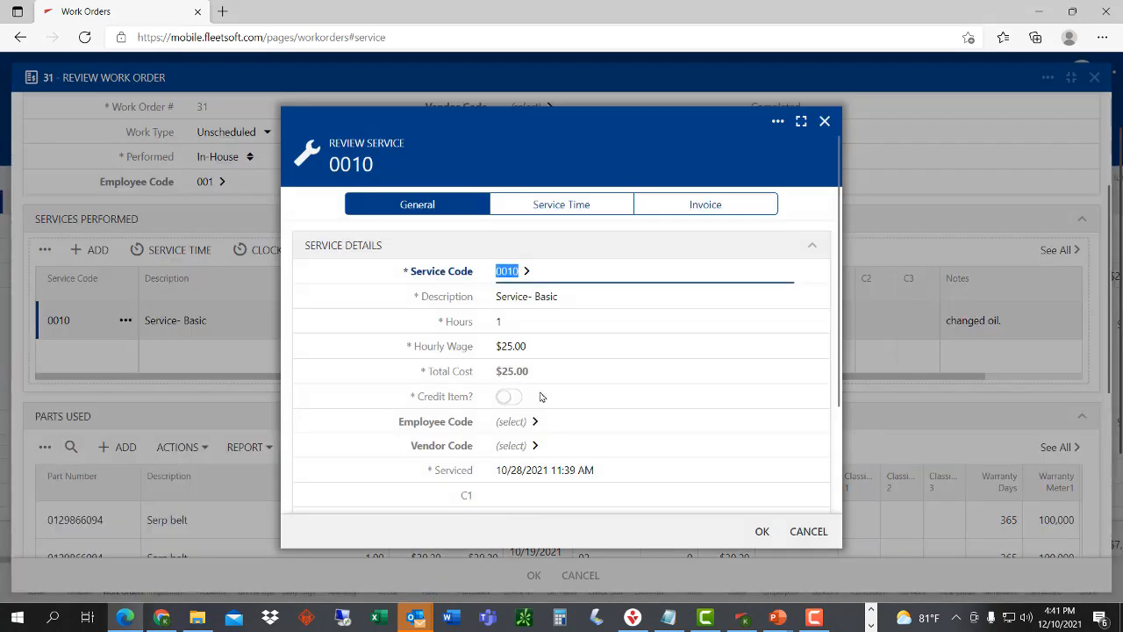
pyautogui.scroll(-3, 587, 491)
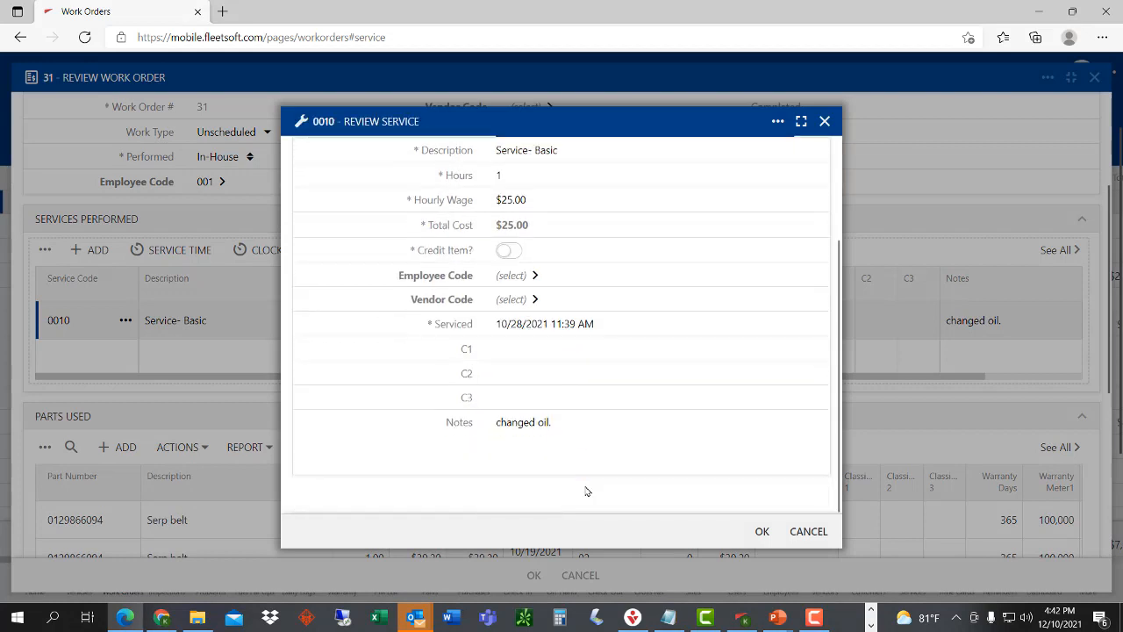
# - Replace service 0010's note with 'Performed an oil change.', fixing the spelling from the suggestion
pyautogui.click(559, 426)
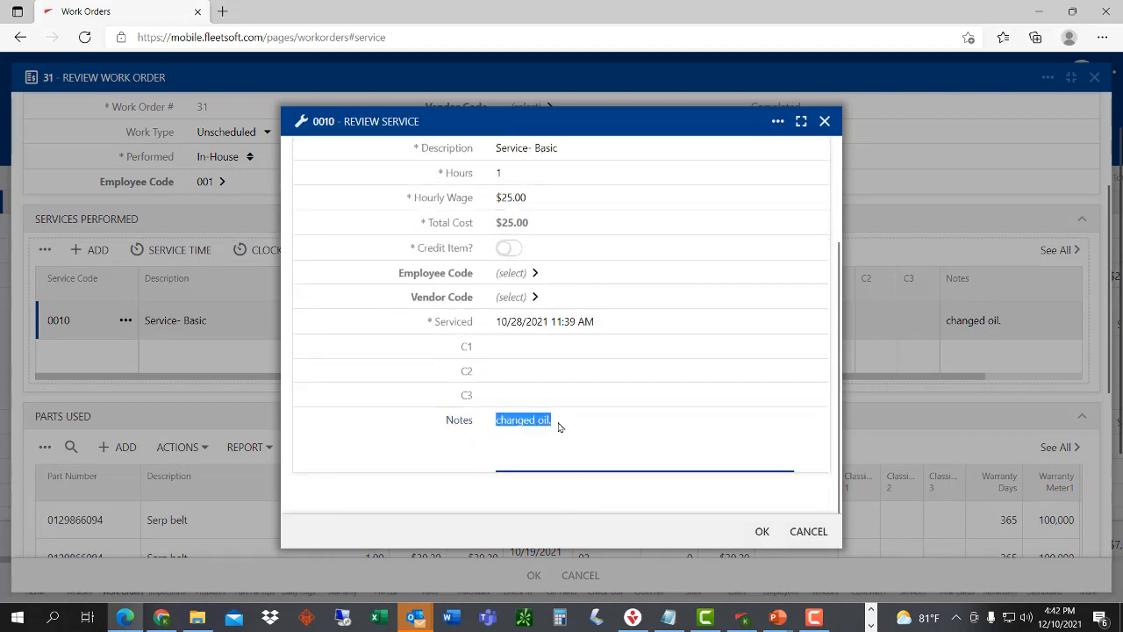
pyautogui.press('BackSpace')
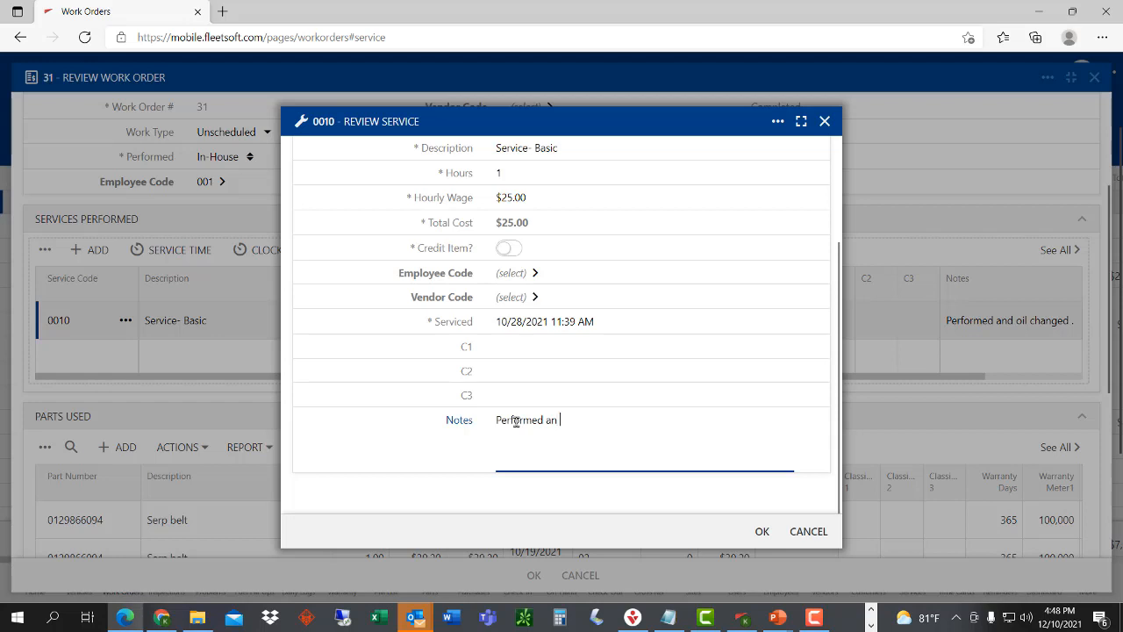
pyautogui.write('oil changee.')
pyautogui.click(612, 435)
pyautogui.press('BackSpace')
pyautogui.rightClick(595, 421)
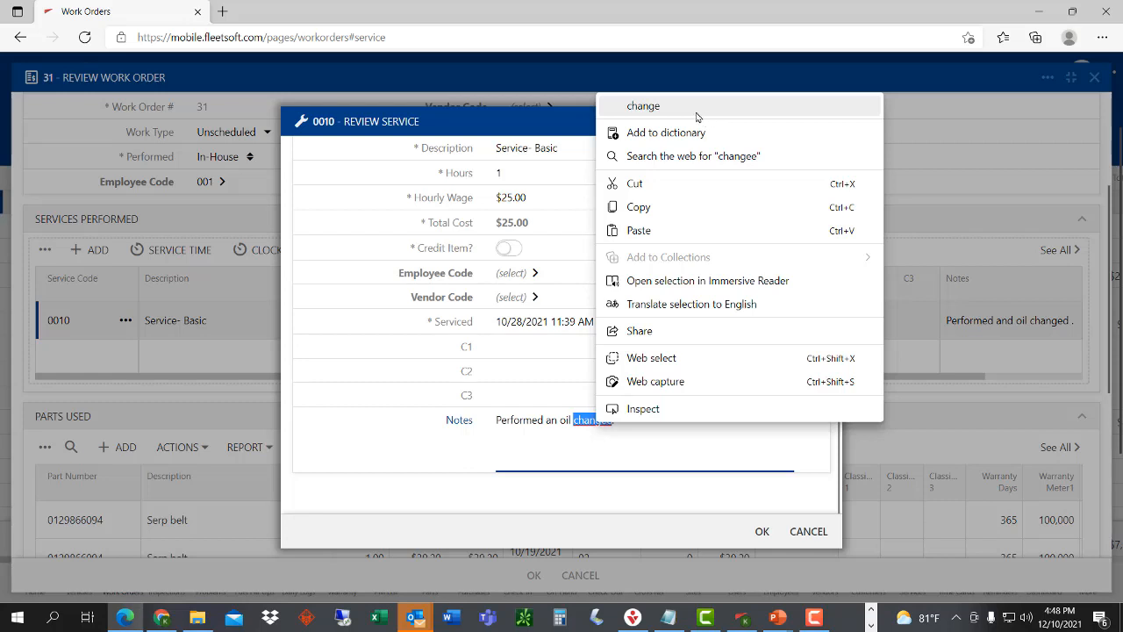
pyautogui.click(673, 109)
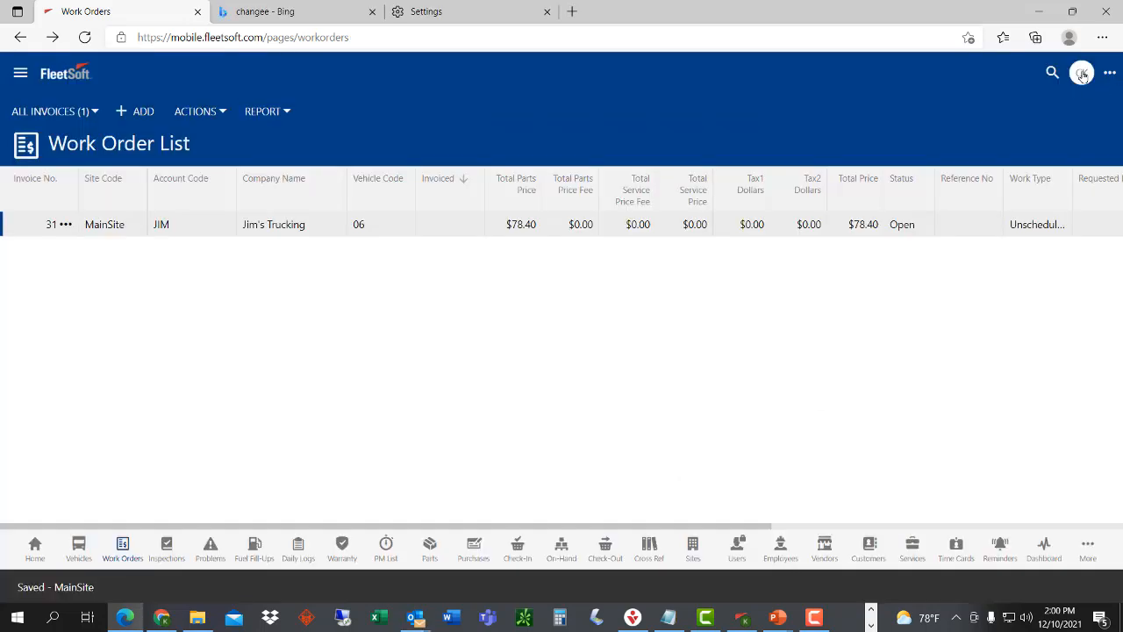
pyautogui.click(1082, 74)
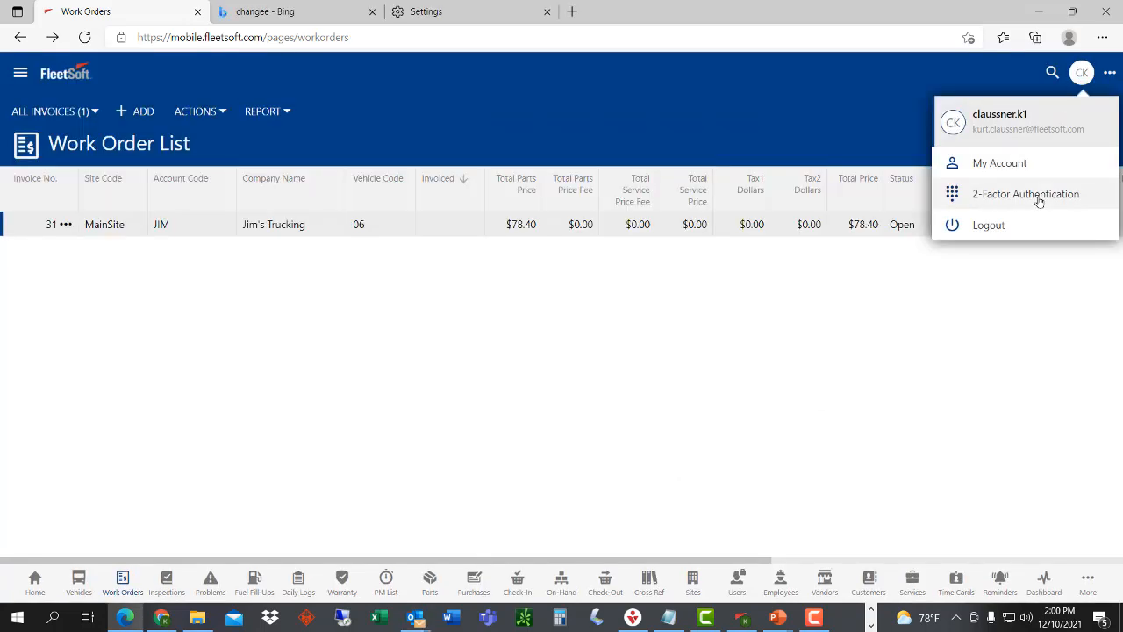
pyautogui.click(1039, 194)
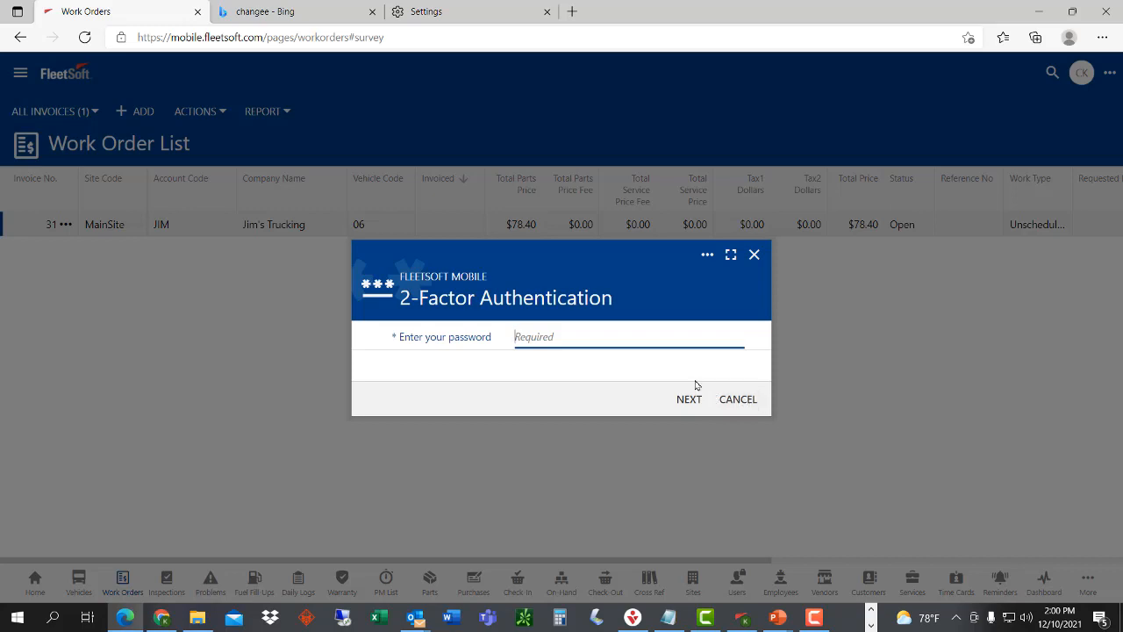
pyautogui.click(721, 400)
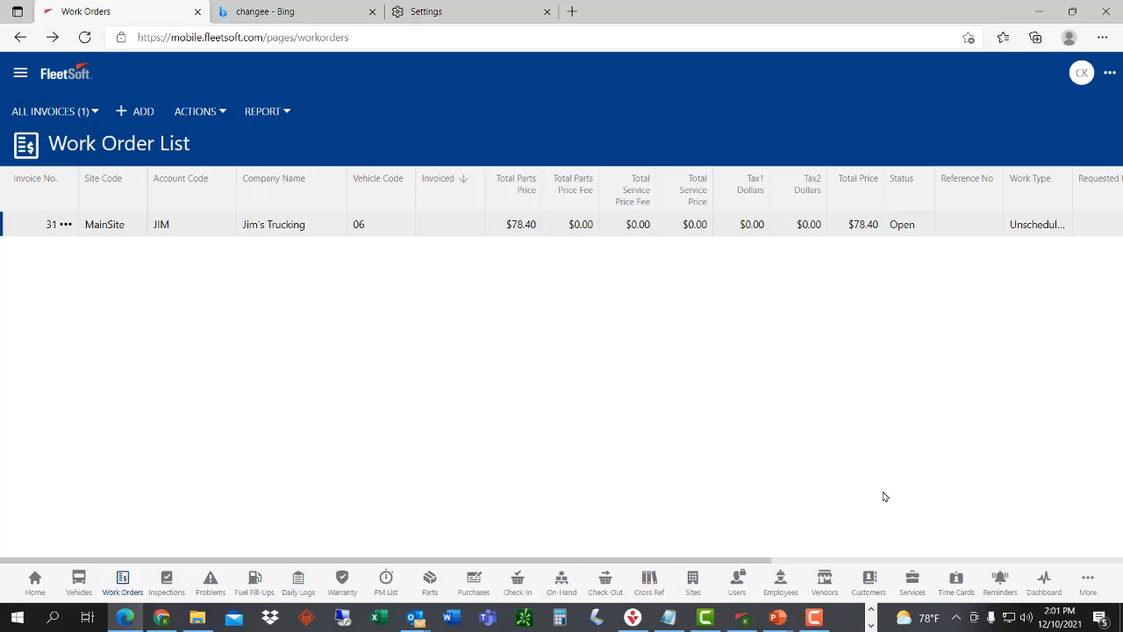
pyautogui.click(693, 582)
# - Open the CompanyAdminsPlus user's details, scroll through its role and API permissions, then cancel
pyautogui.click(737, 582)
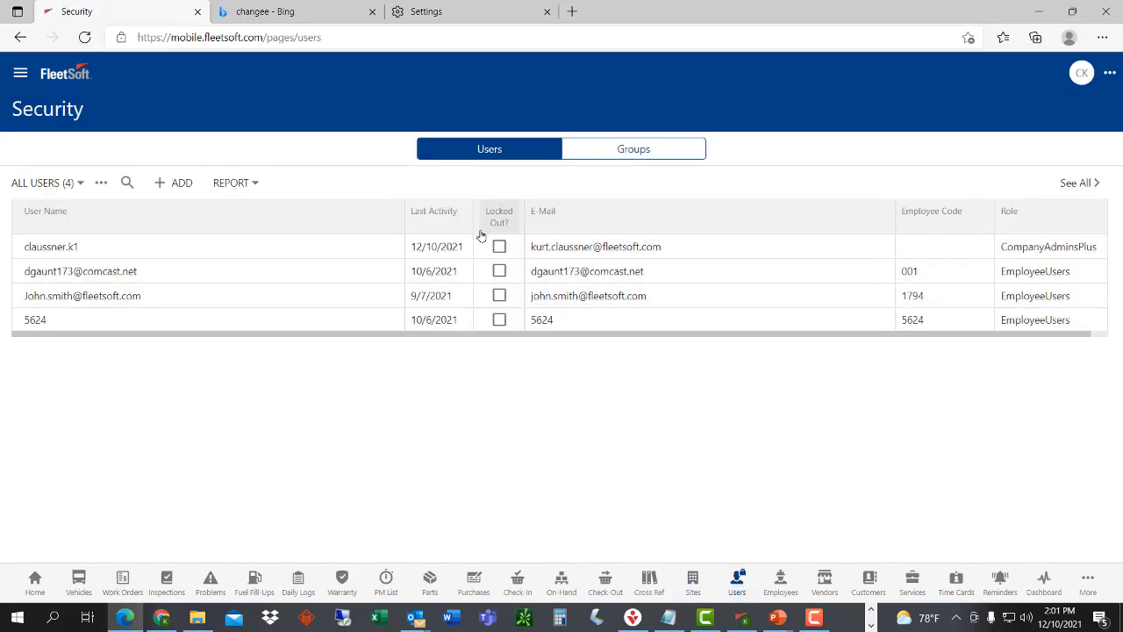
pyautogui.click(391, 248)
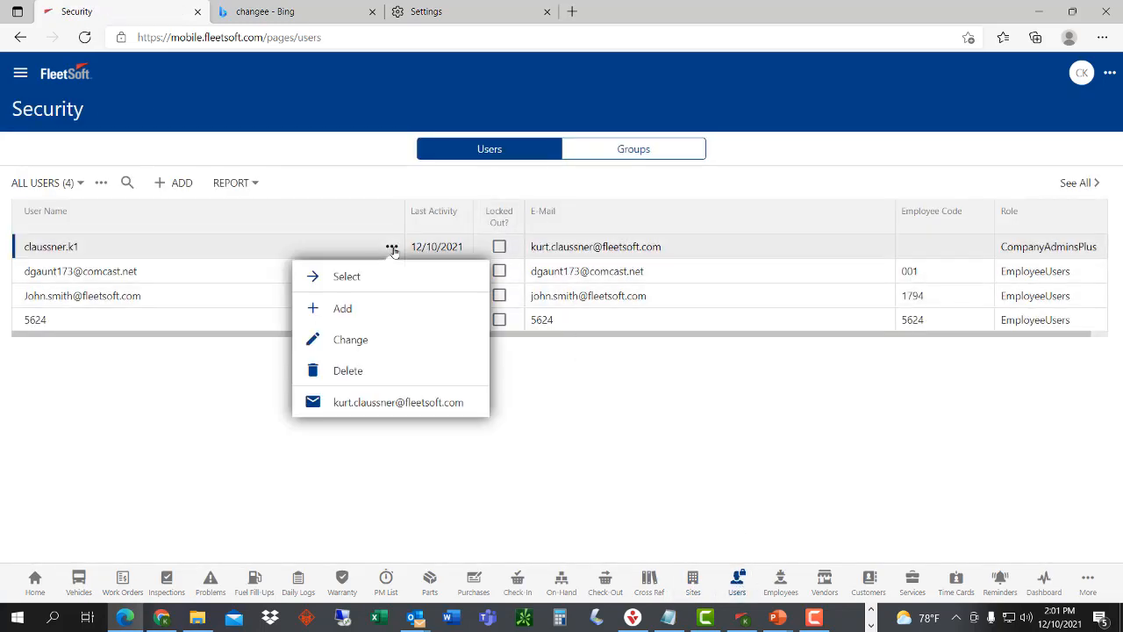
pyautogui.click(367, 340)
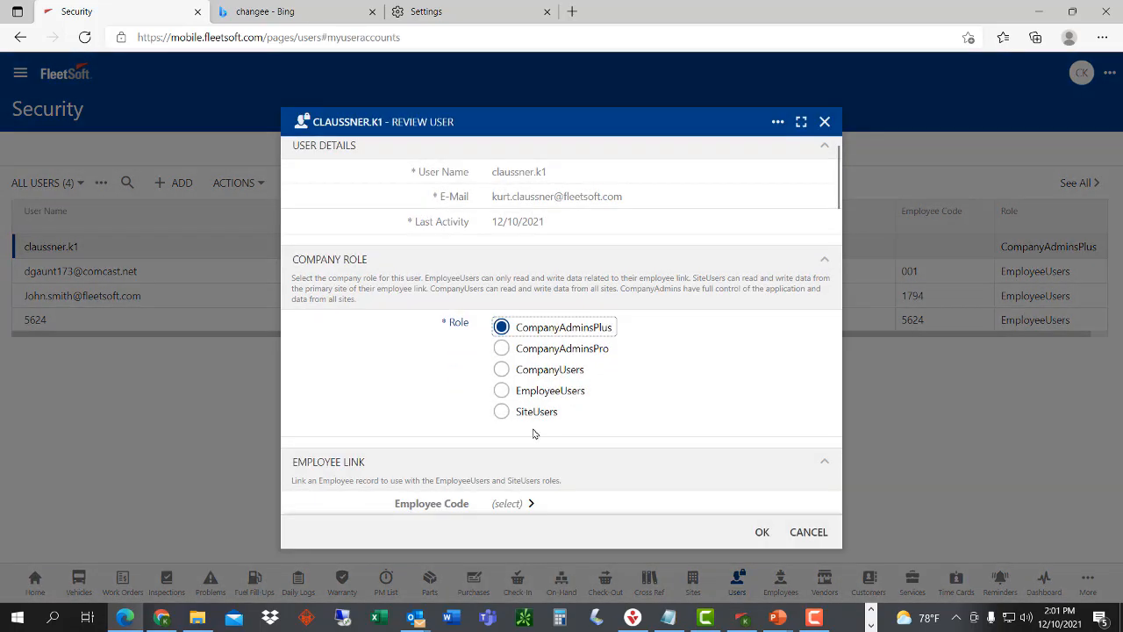
pyautogui.scroll(-15, 527, 428)
pyautogui.scroll(-10, 534, 434)
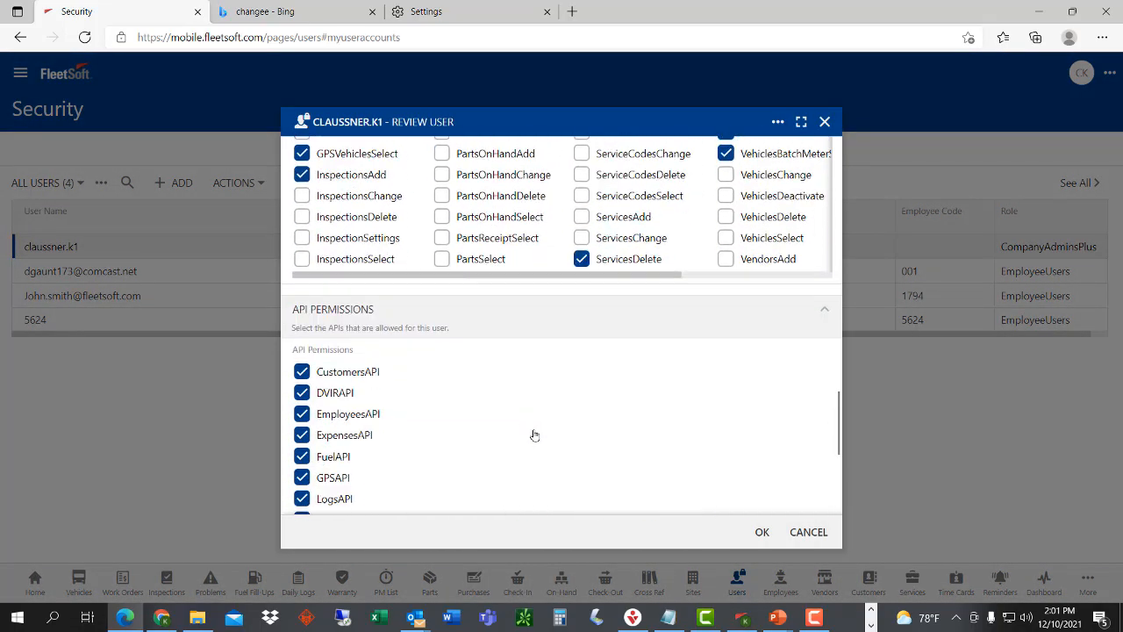
pyautogui.scroll(3, 491, 377)
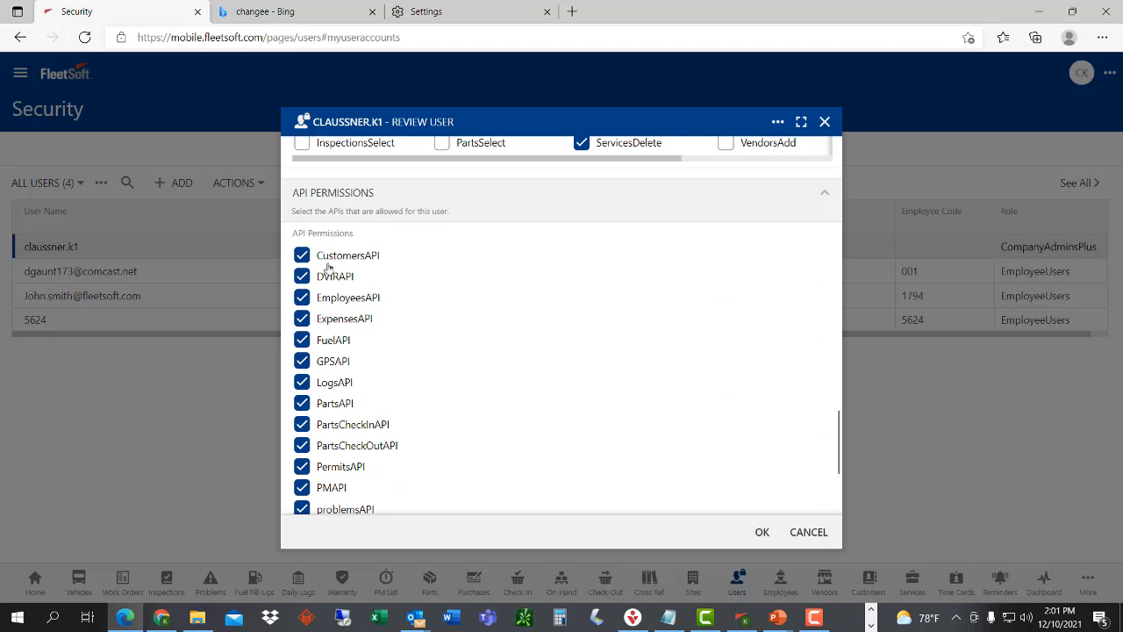
pyautogui.scroll(-1, 346, 413)
pyautogui.scroll(-5, 345, 416)
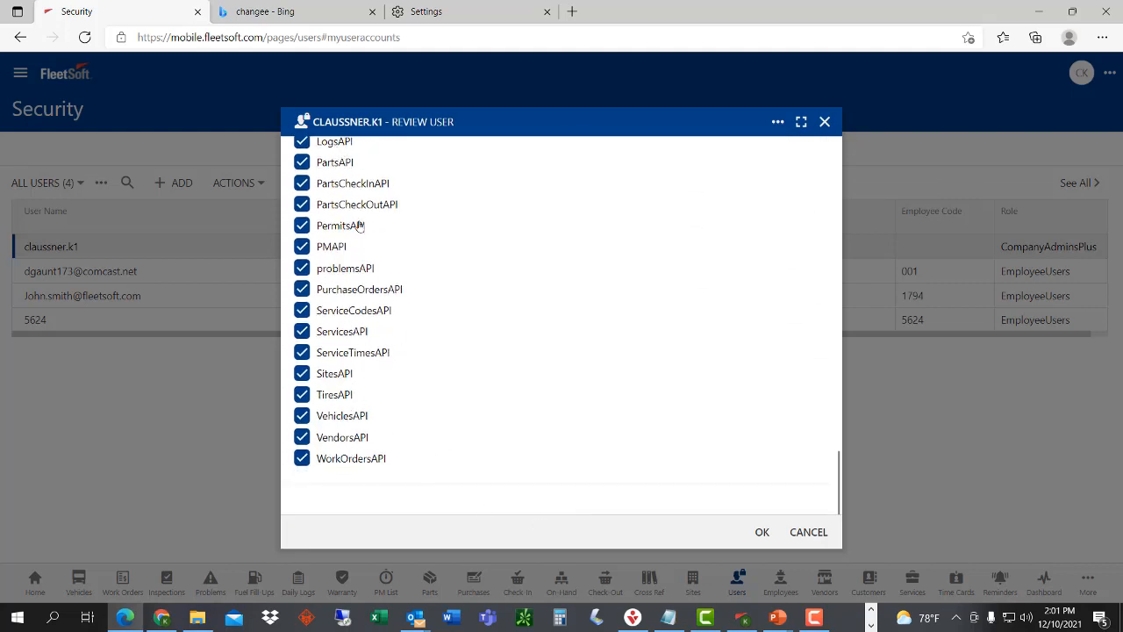
pyautogui.scroll(5, 363, 250)
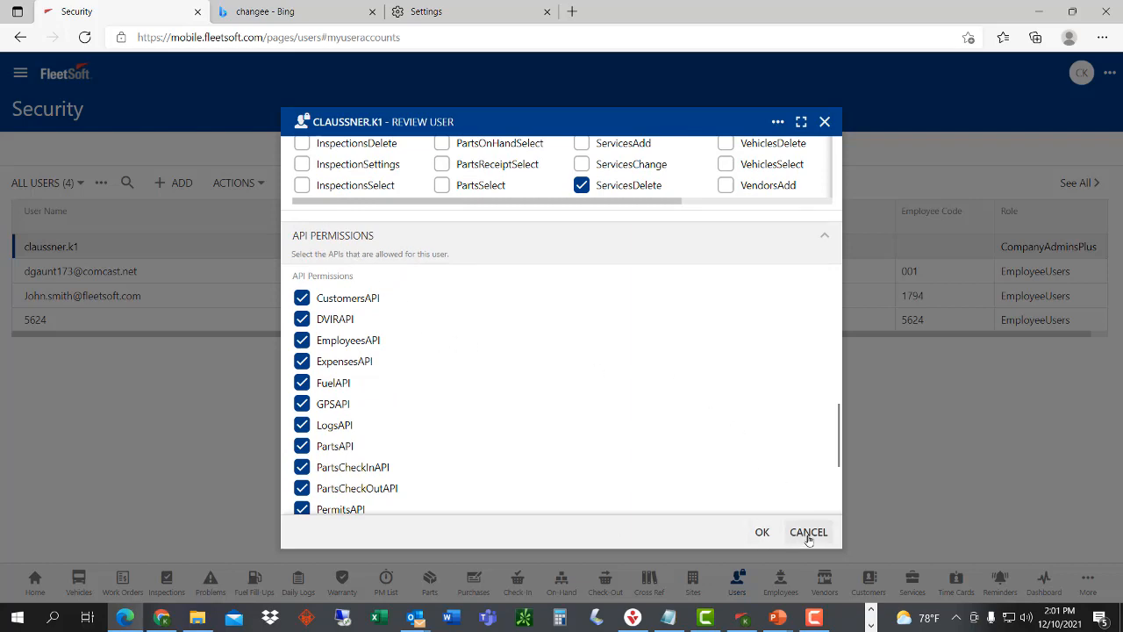
pyautogui.click(796, 532)
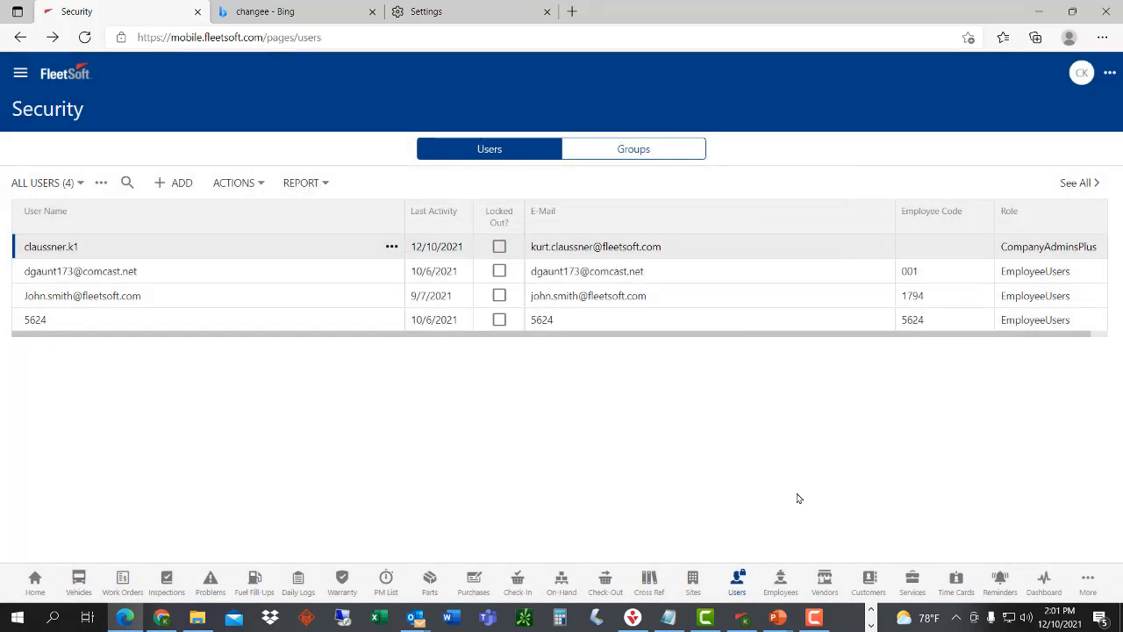